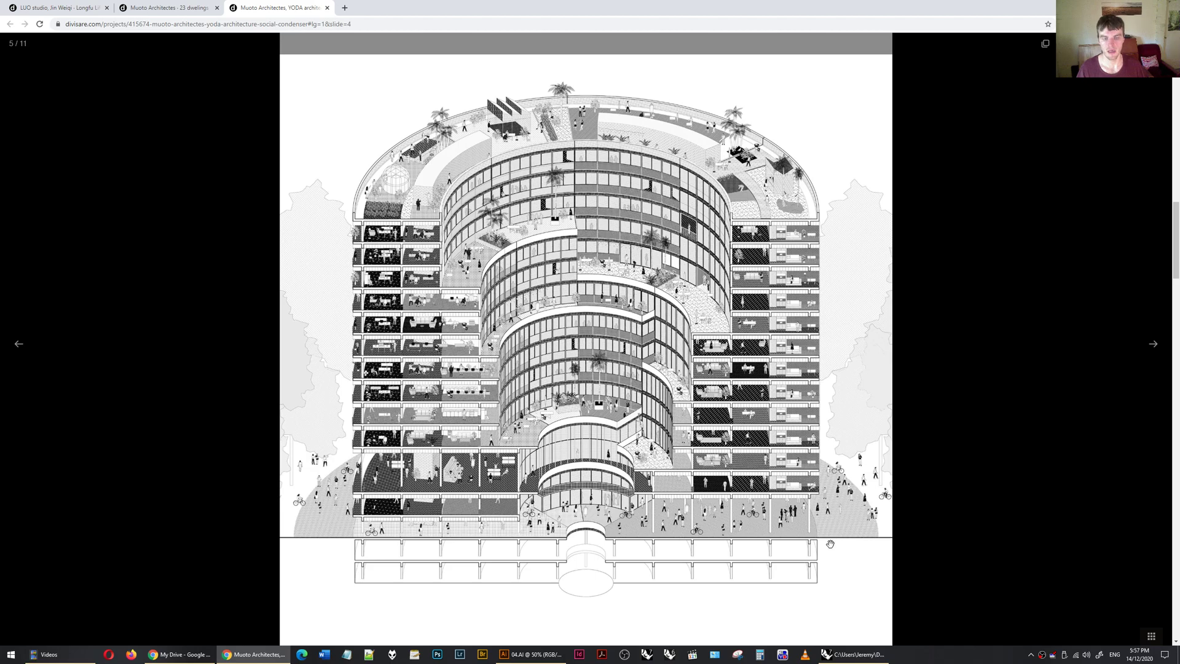
Bring the Rhino window with raytrace-test.3dm back to the front after studying the section drawing
click(856, 656)
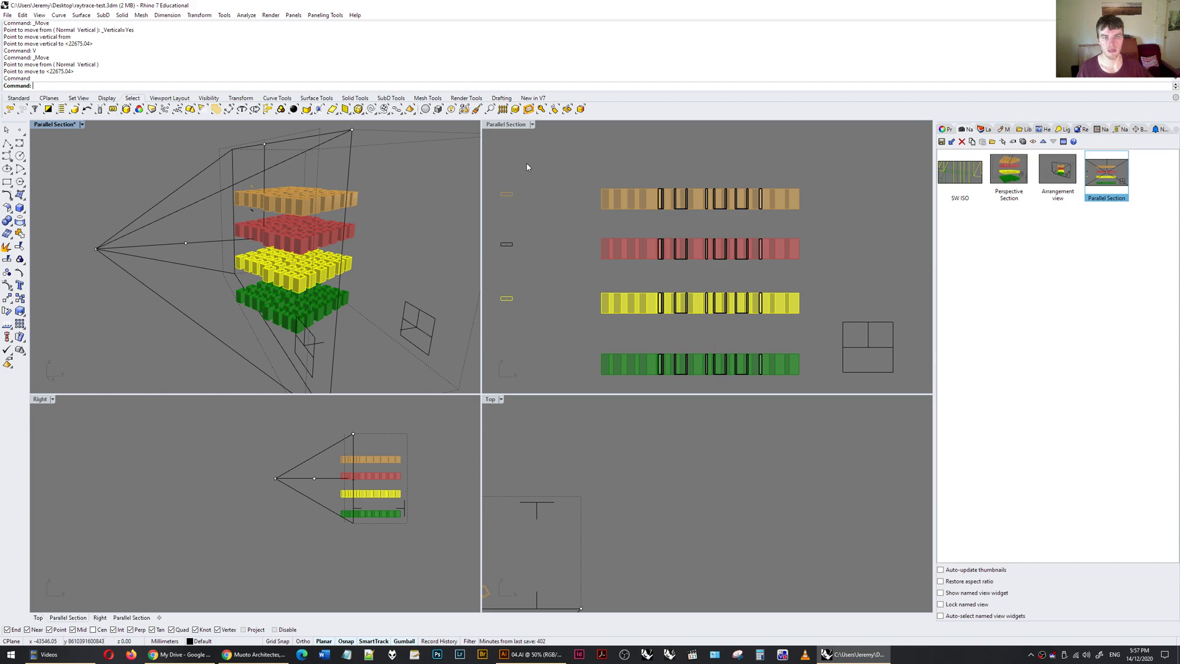
click(823, 165)
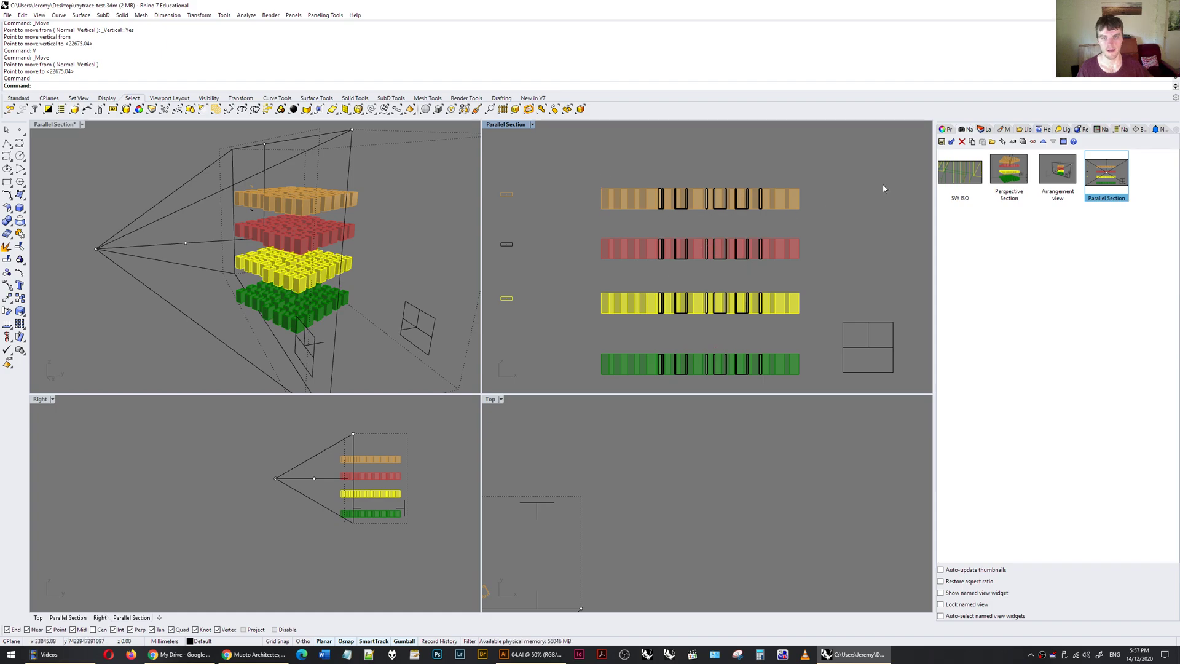
click(945, 129)
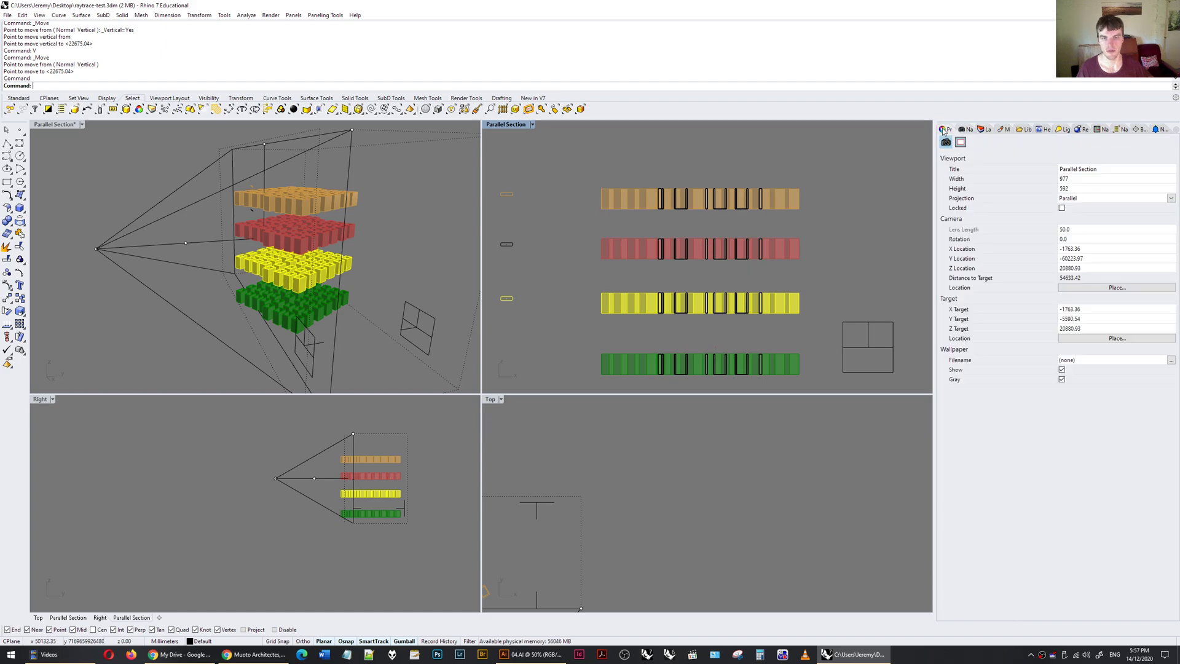
click(1171, 199)
click(1144, 214)
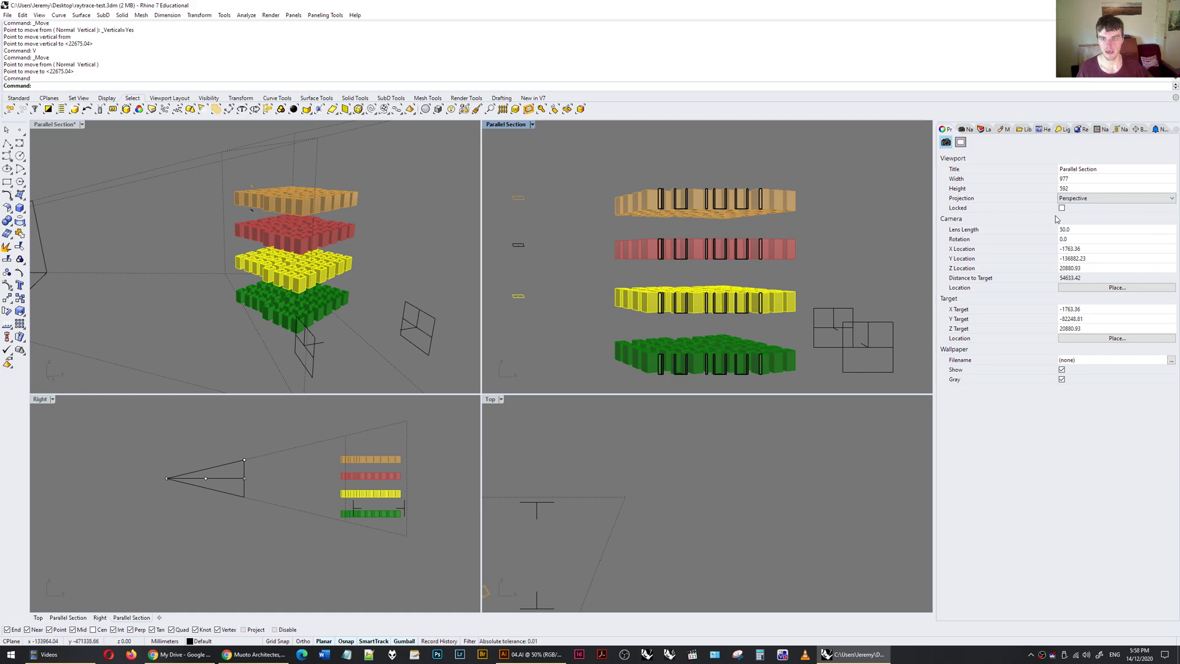
click(1092, 200)
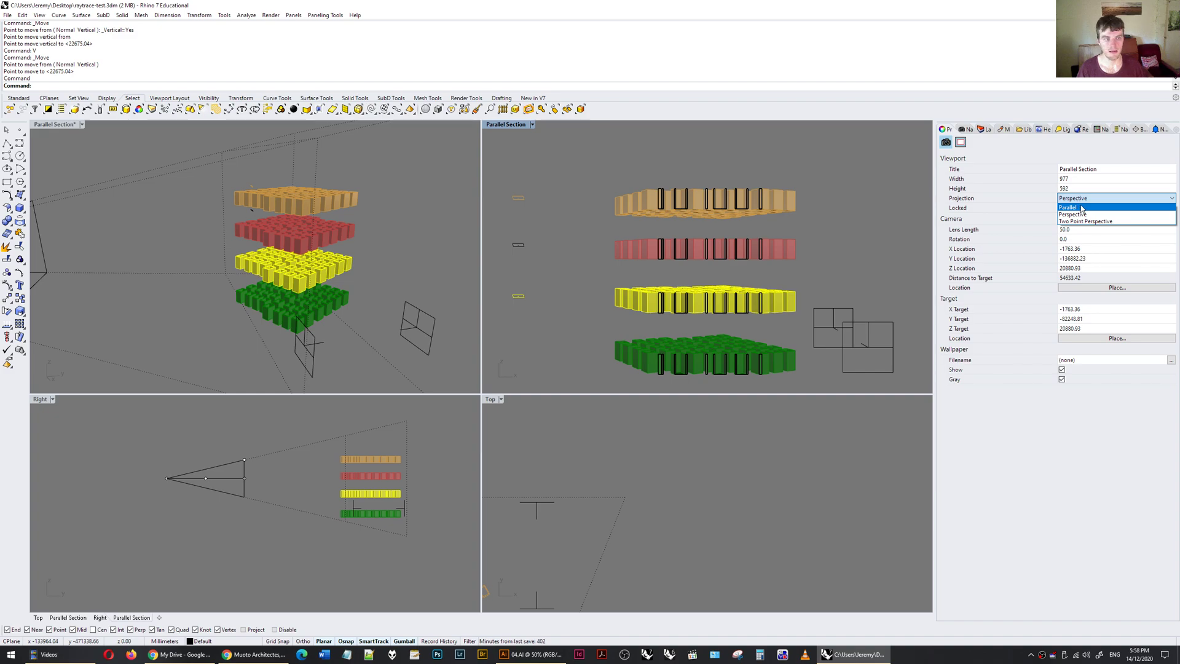
click(1082, 208)
click(966, 129)
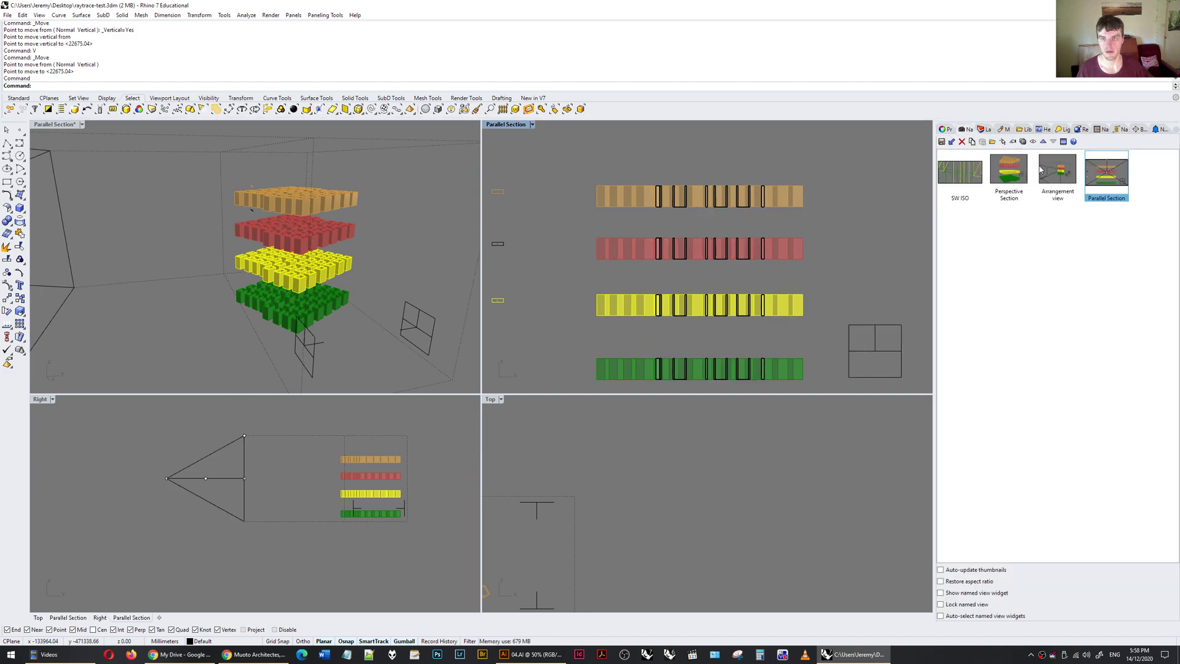
double_click(1104, 180)
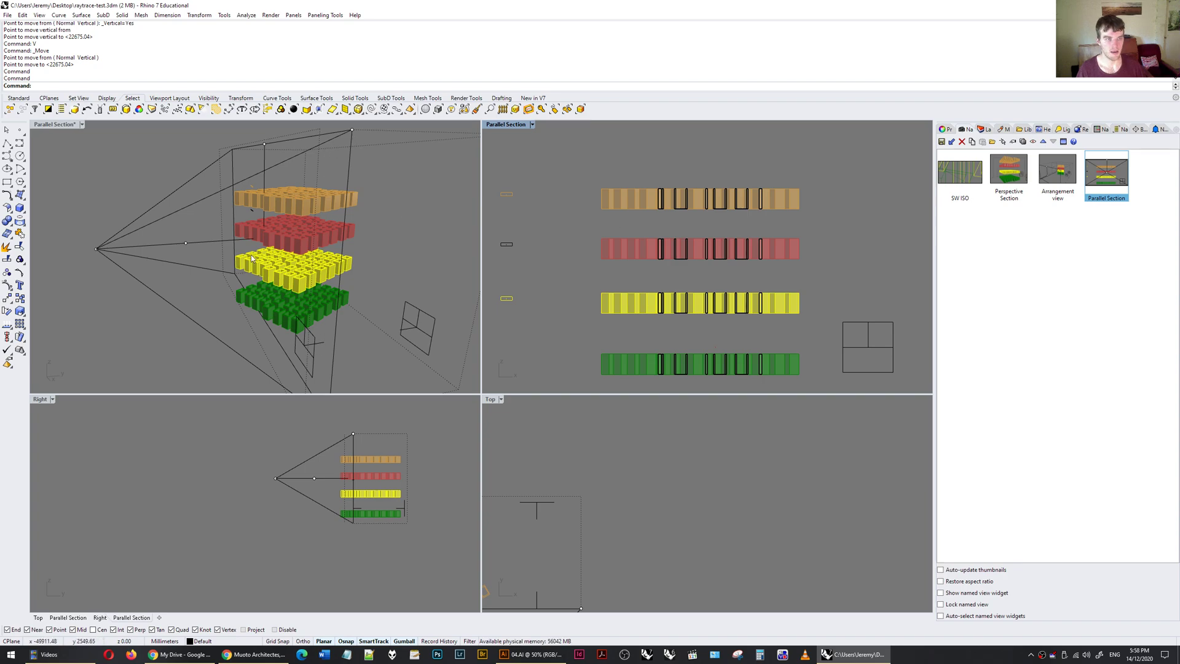
Select the section clipping plane and camera point, then raise the section camera above the slabs
click(311, 365)
click(438, 215)
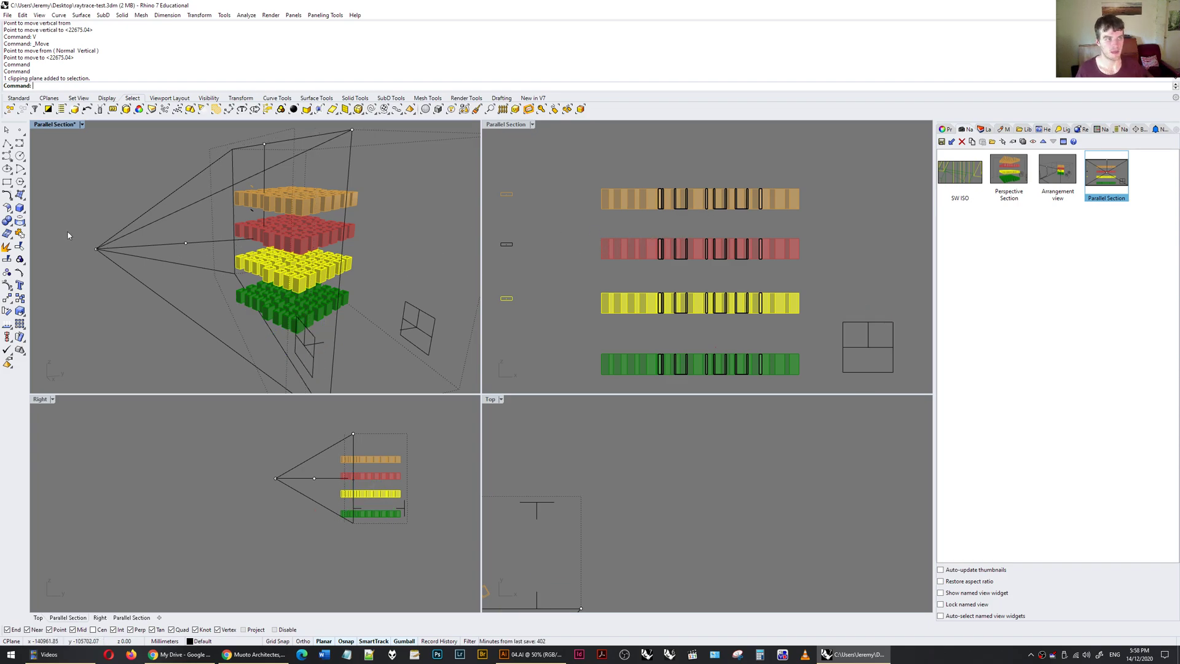
click(97, 248)
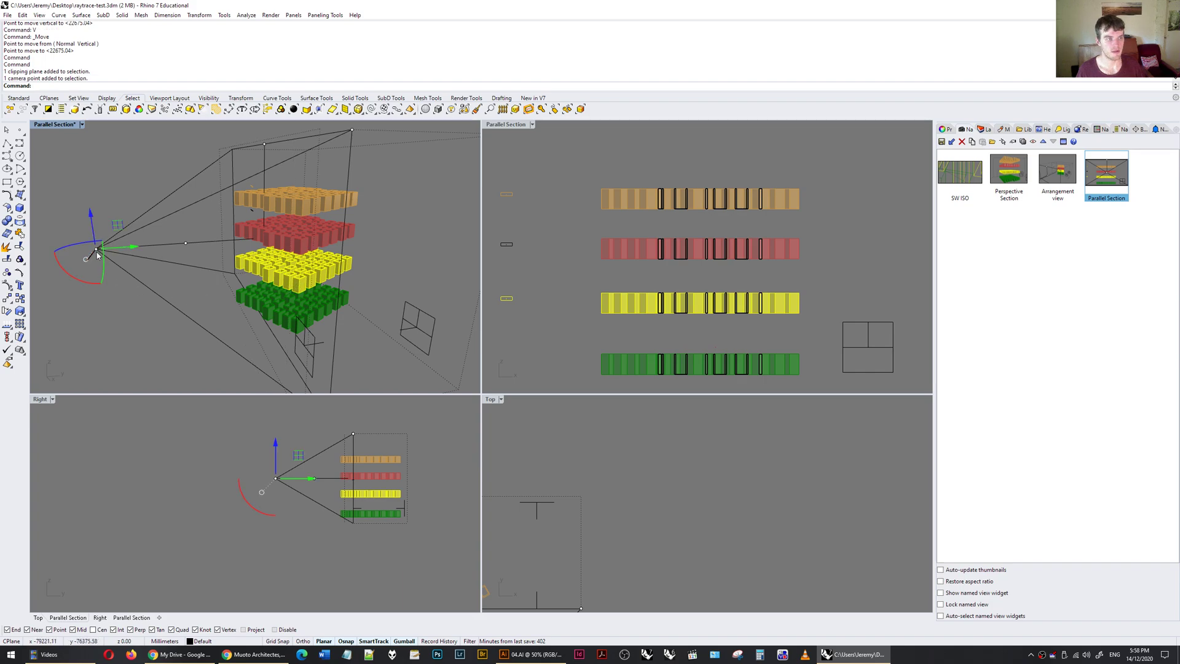
scroll(361, 317, down, 3)
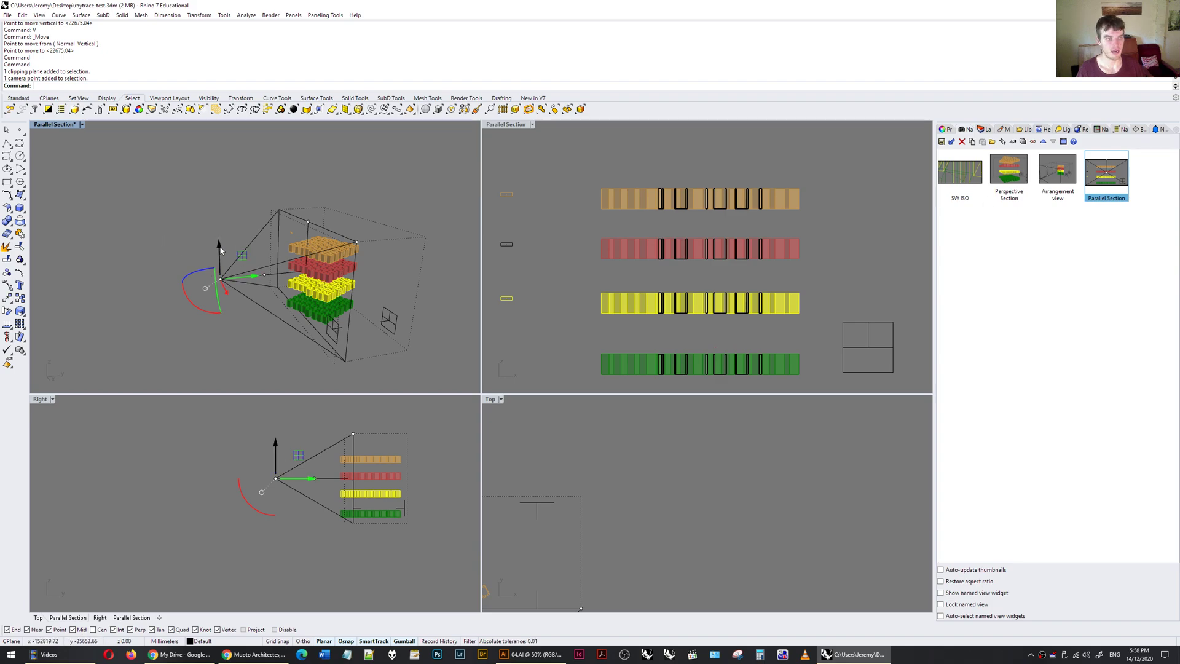
drag(222, 249, 267, 150)
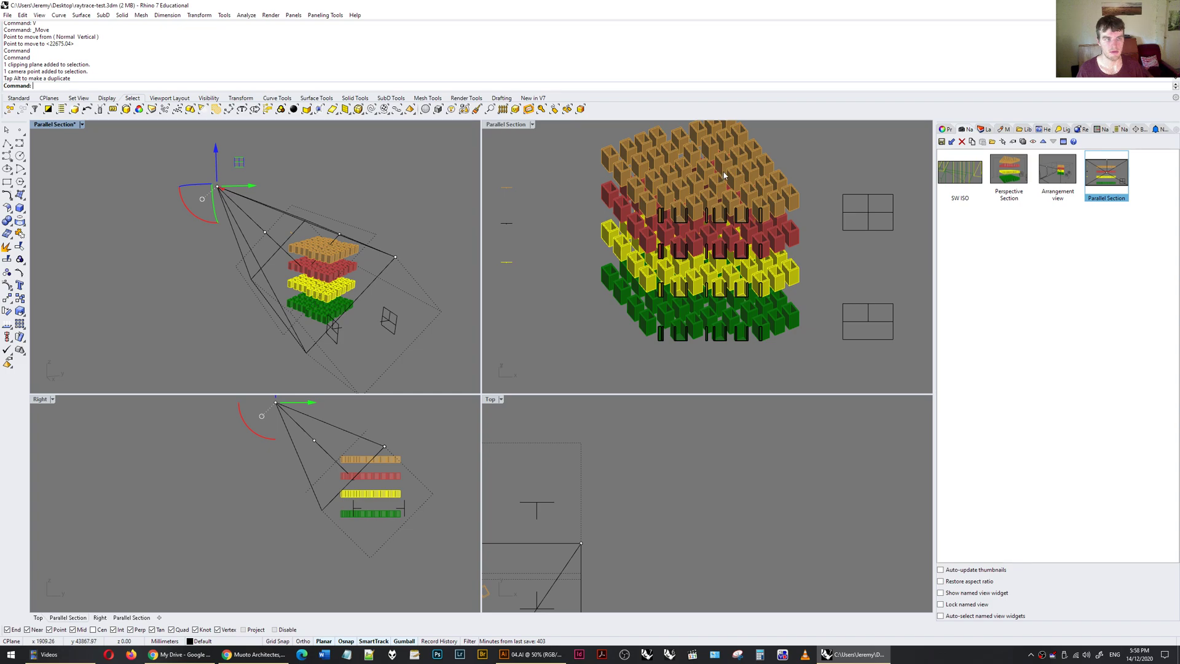
Restore the saved Parallel Section view and raise the camera again so it looks down
right_drag(726, 185, 738, 173)
double_click(1117, 174)
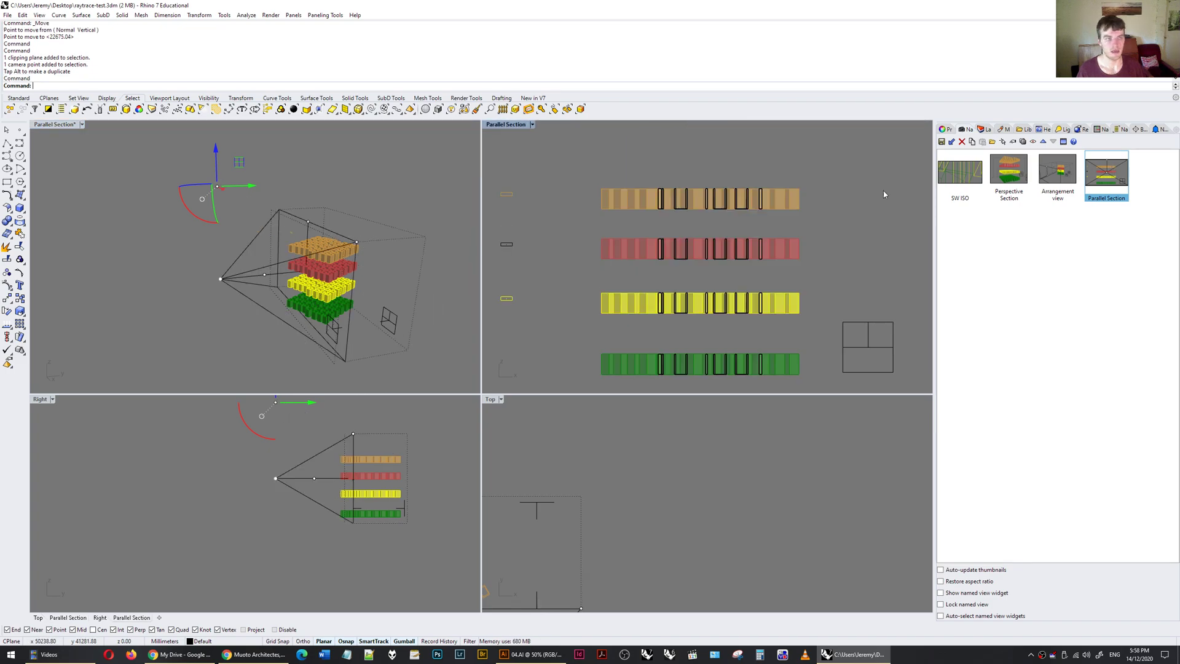
drag(158, 250, 234, 317)
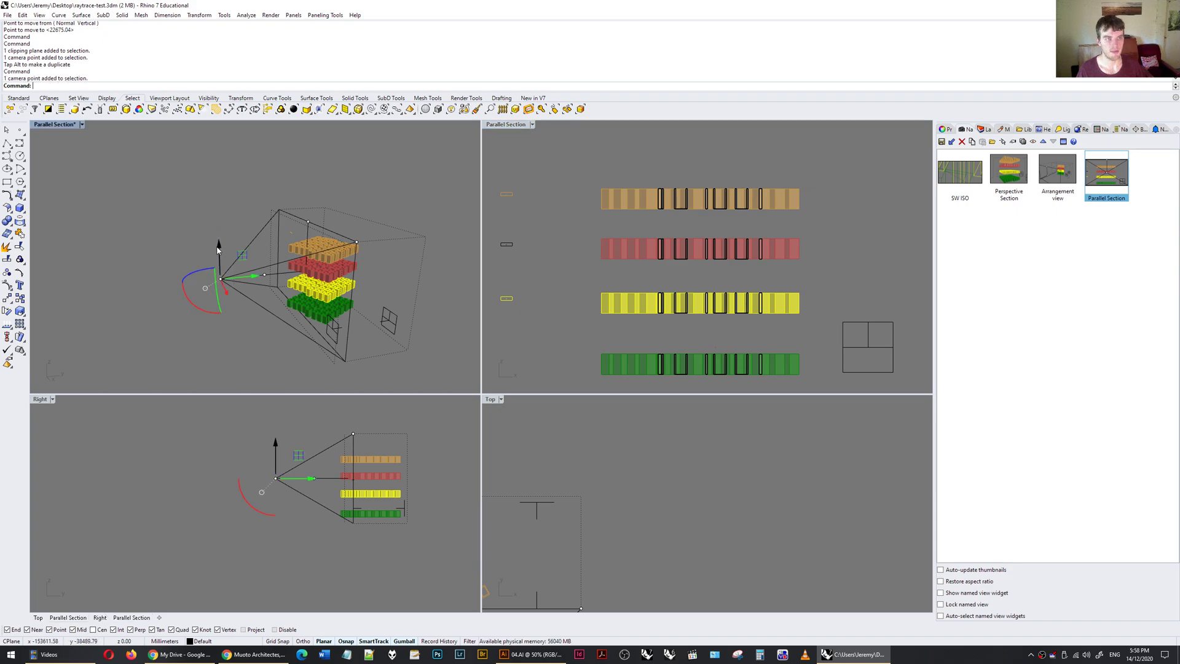
drag(220, 244, 242, 206)
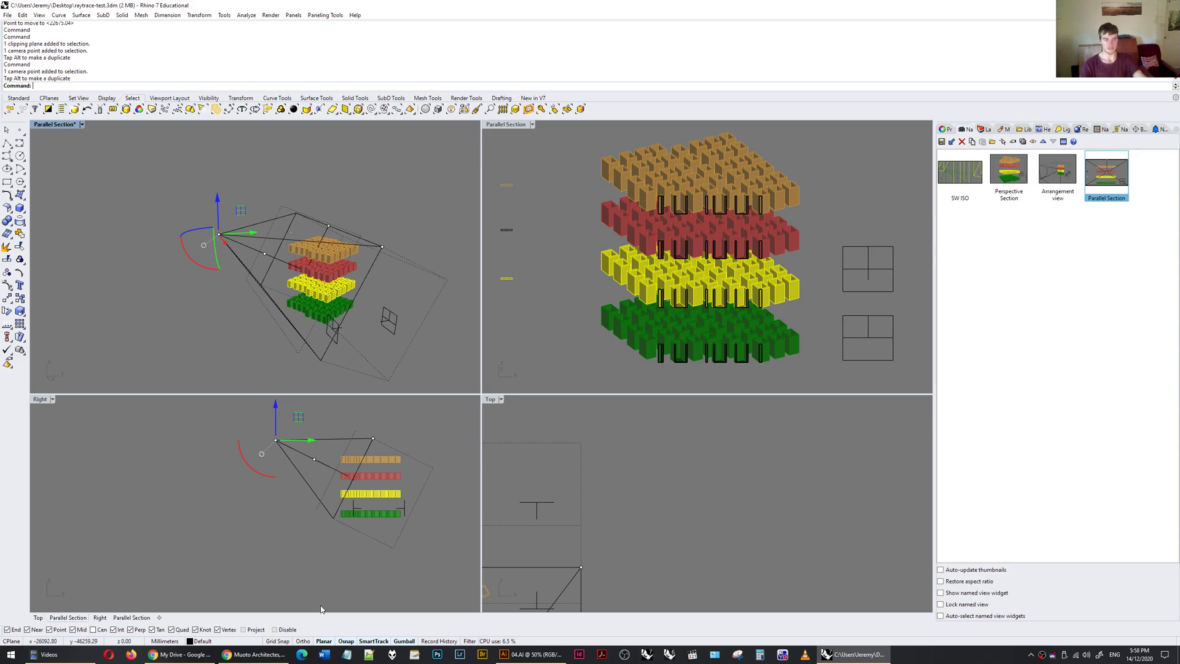
click(268, 655)
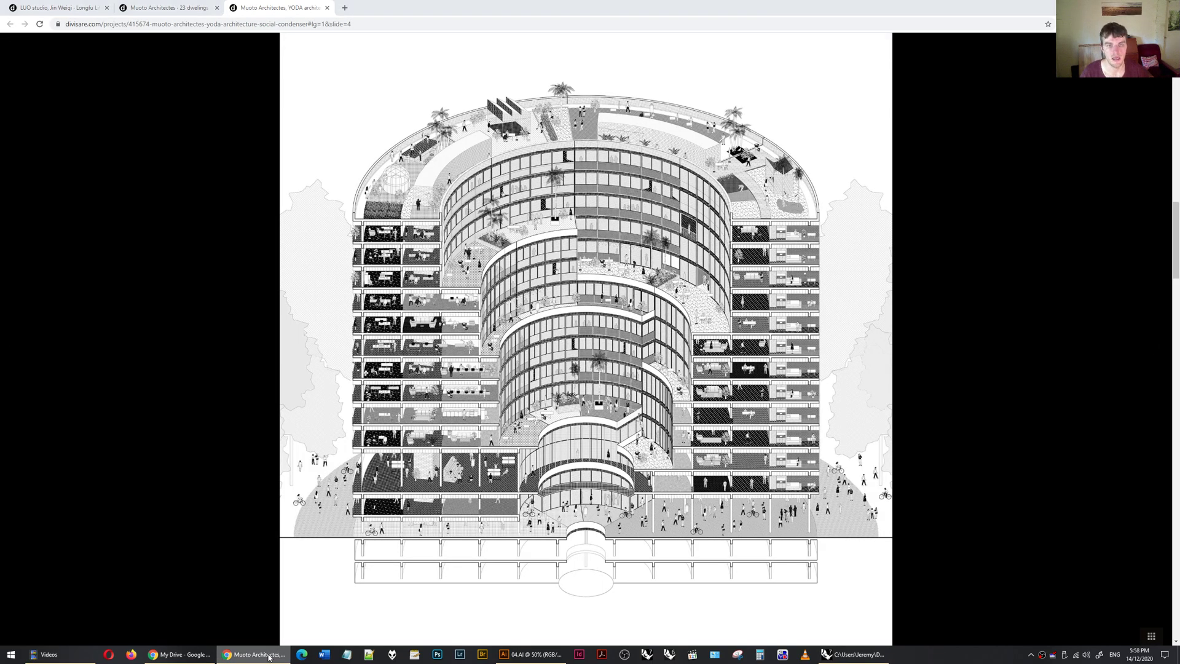
click(268, 655)
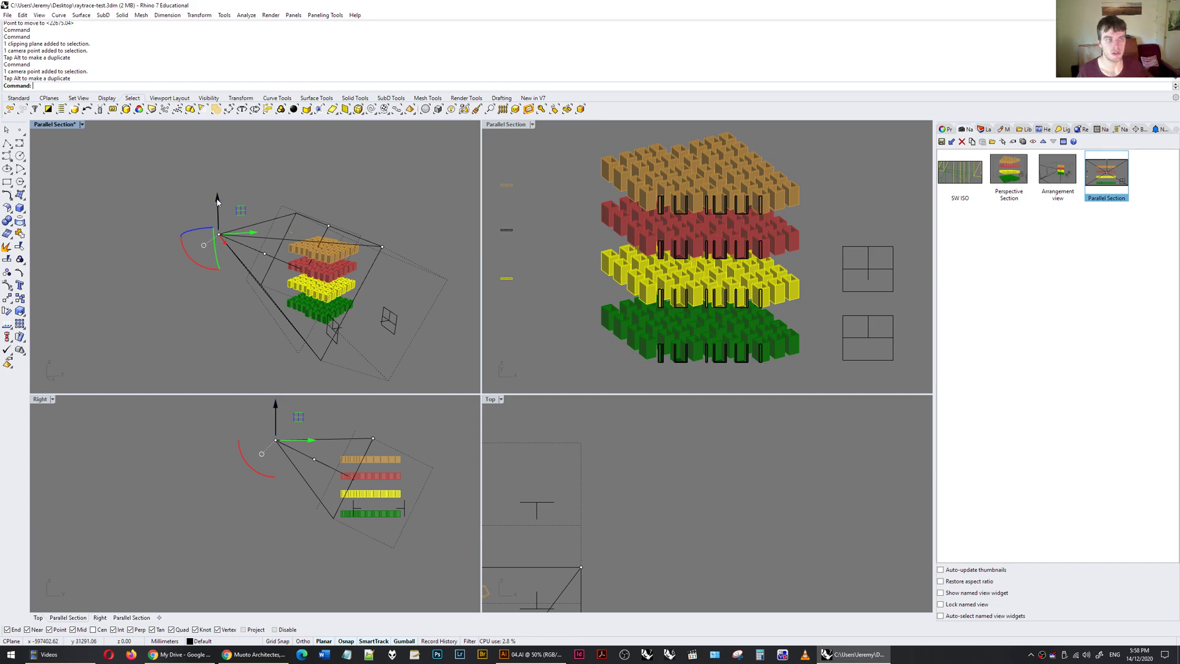
Select the camera target and position points and test different camera heights along the Z arrow
click(265, 254)
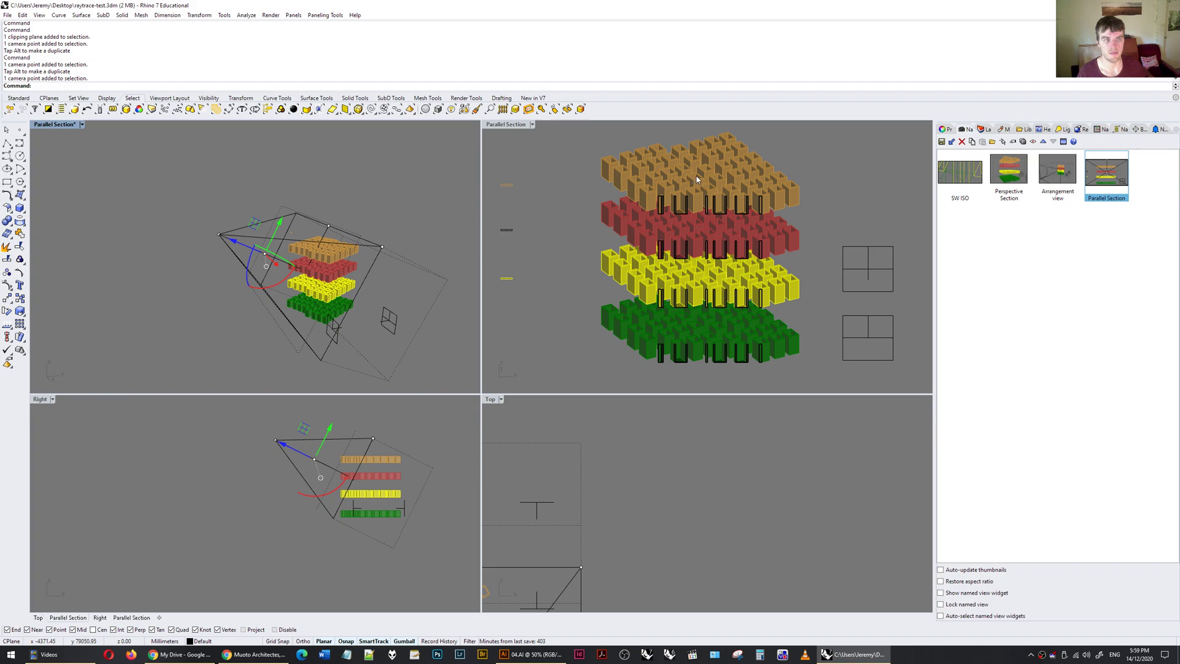
scroll(710, 179, down, 2)
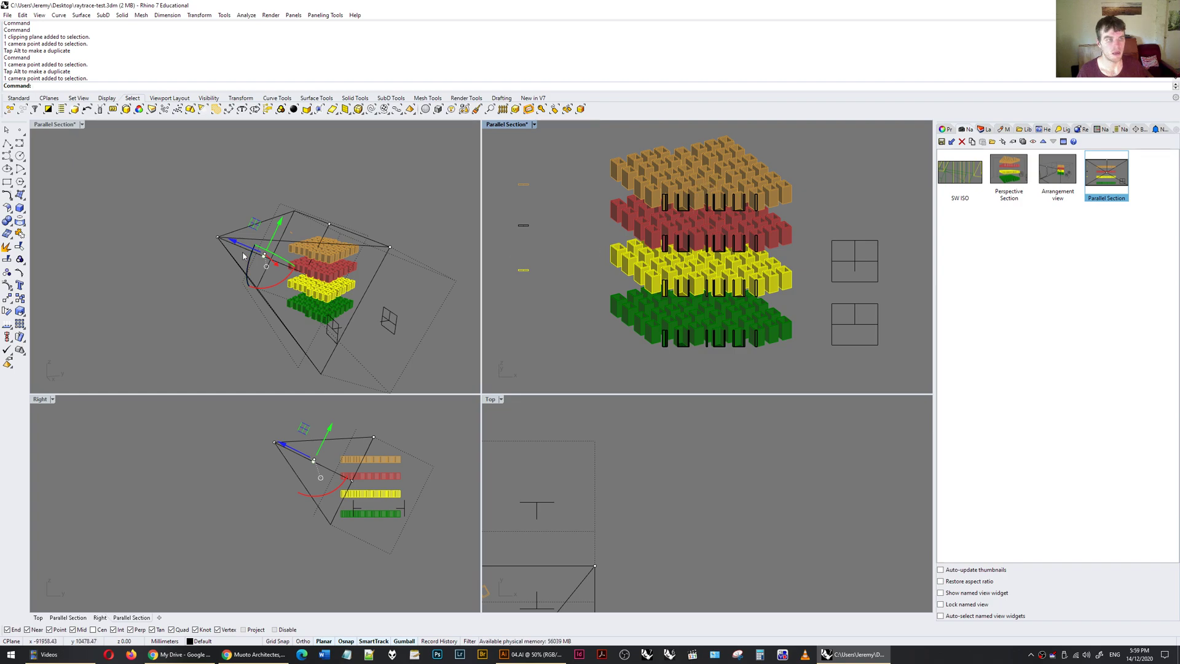
click(218, 237)
click(216, 201)
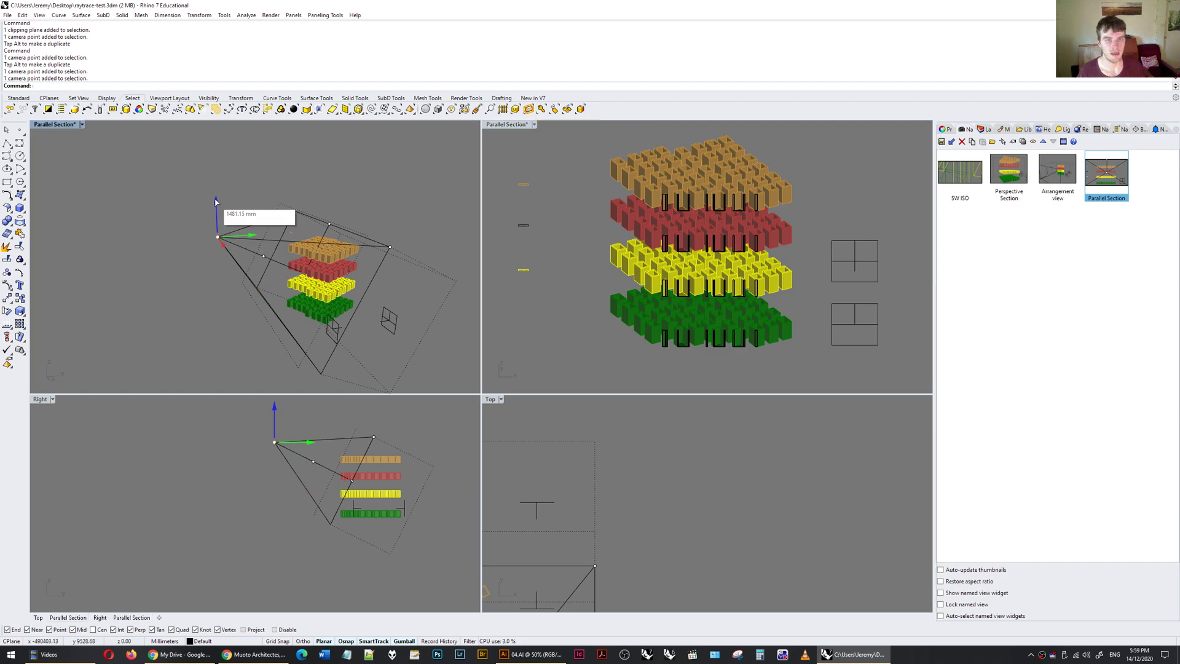
drag(216, 201, 224, 146)
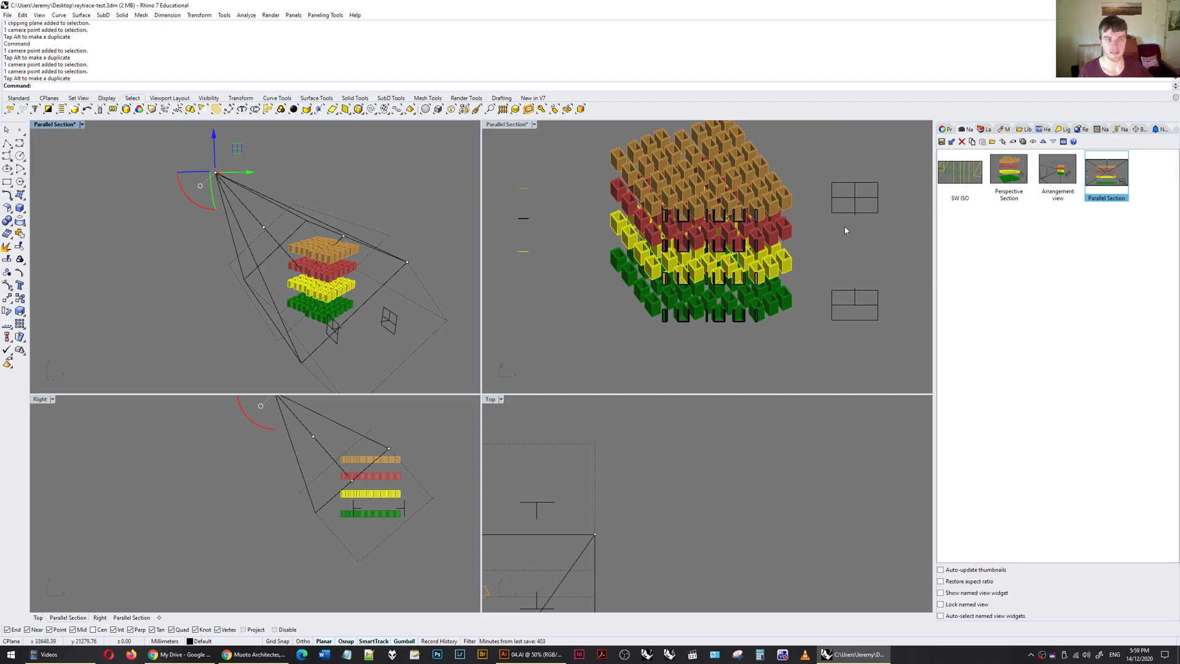
click(579, 286)
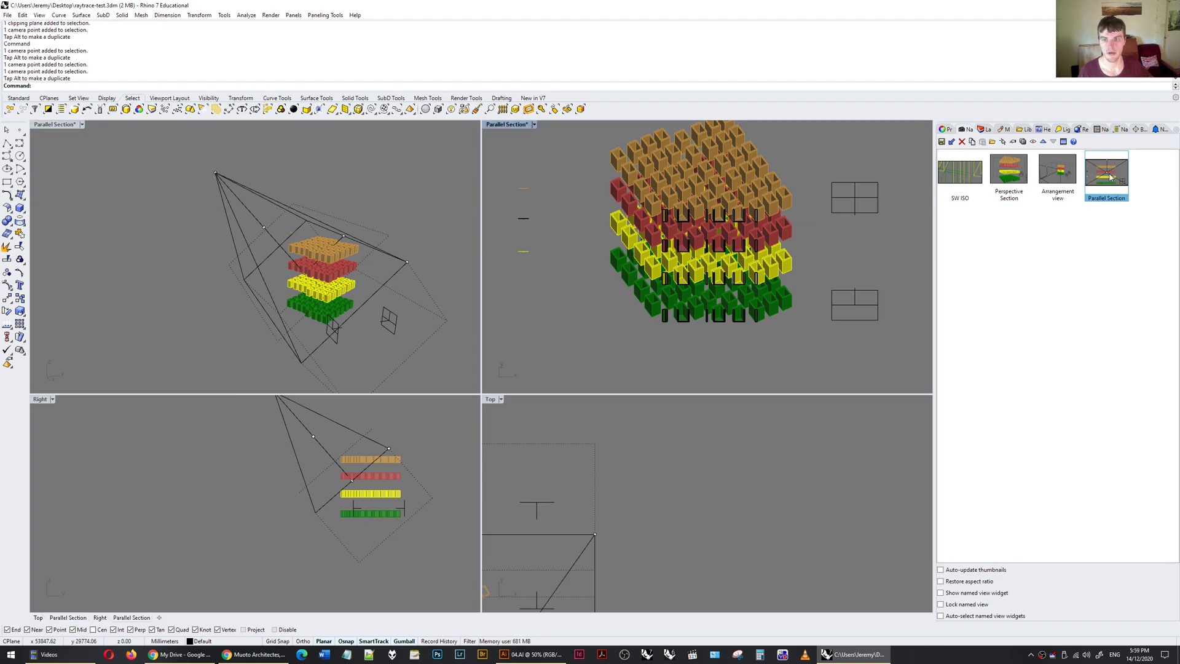
Window-select a column of blocks through all four slabs, then SelColor to select all 150 blocks
double_click(1110, 177)
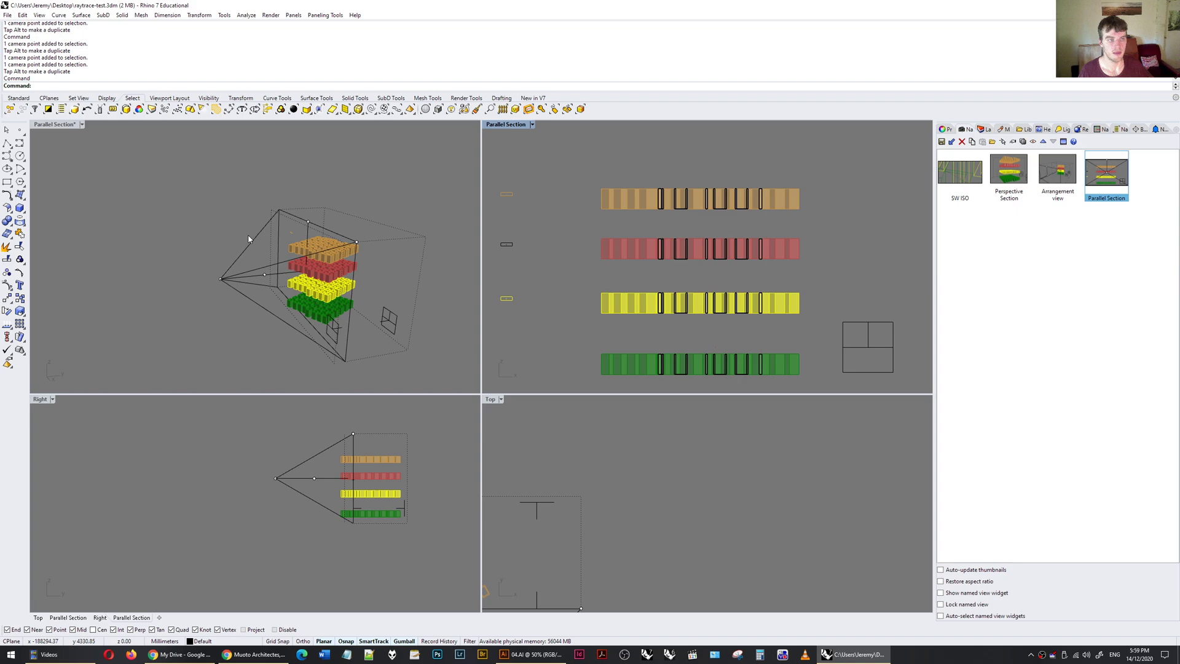
click(369, 255)
right_drag(367, 249, 338, 240)
scroll(333, 235, up, 3)
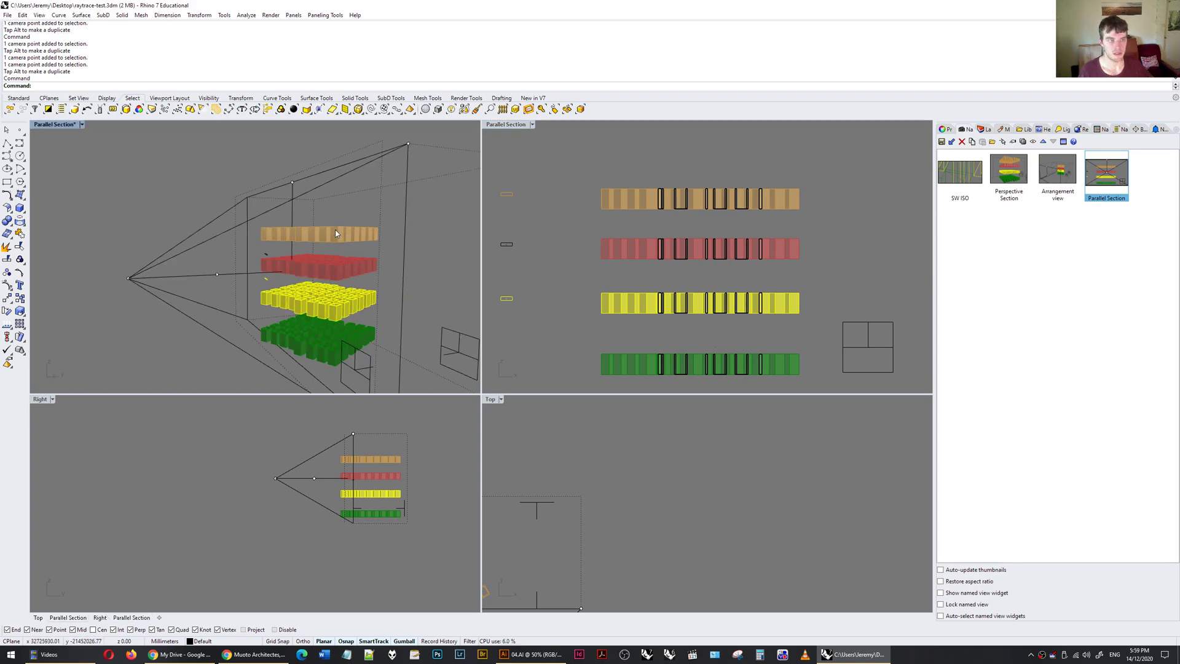
drag(319, 222, 367, 352)
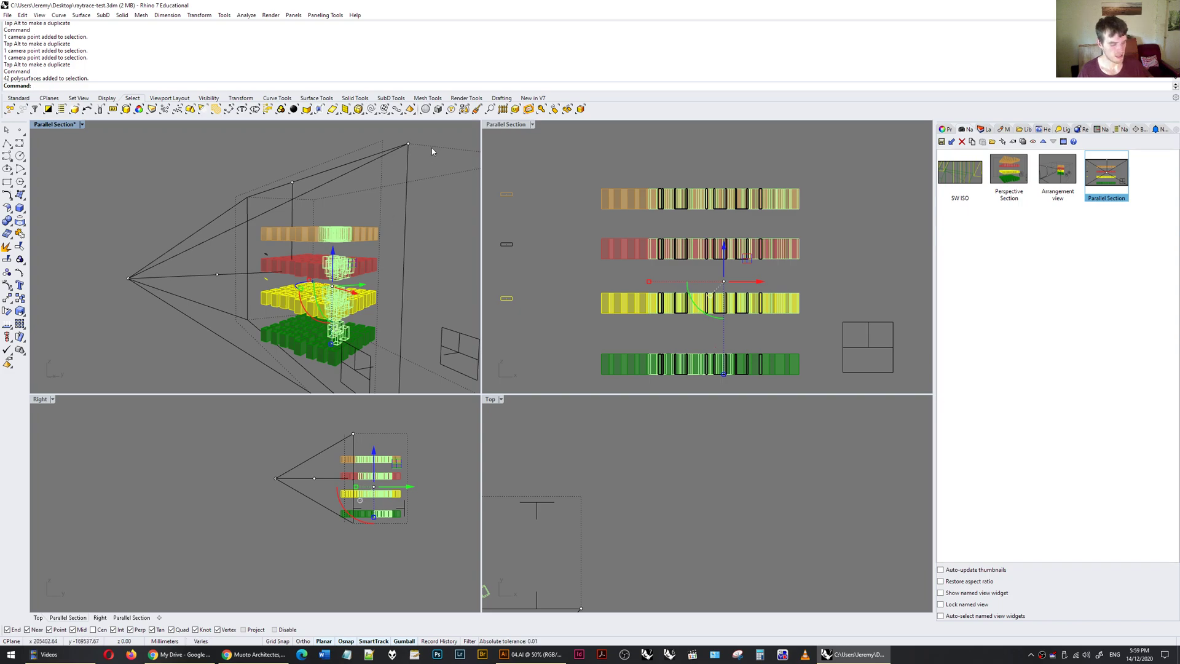
text(S)
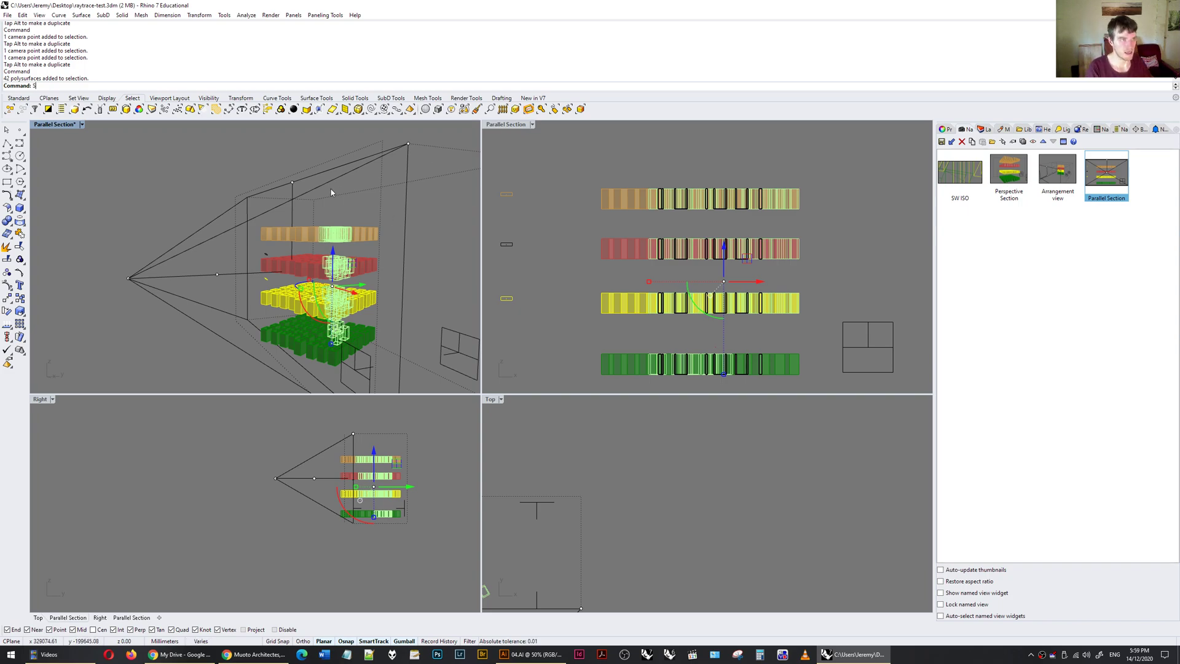
text(elColor)
key(Return)
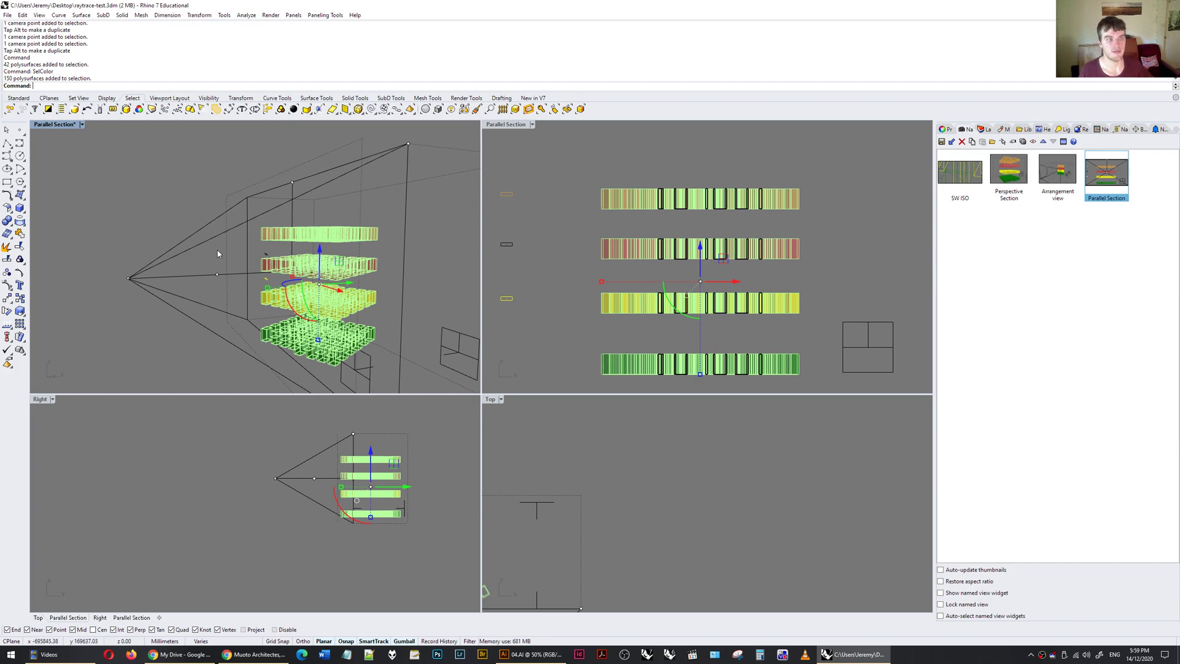
right_drag(279, 252, 455, 236)
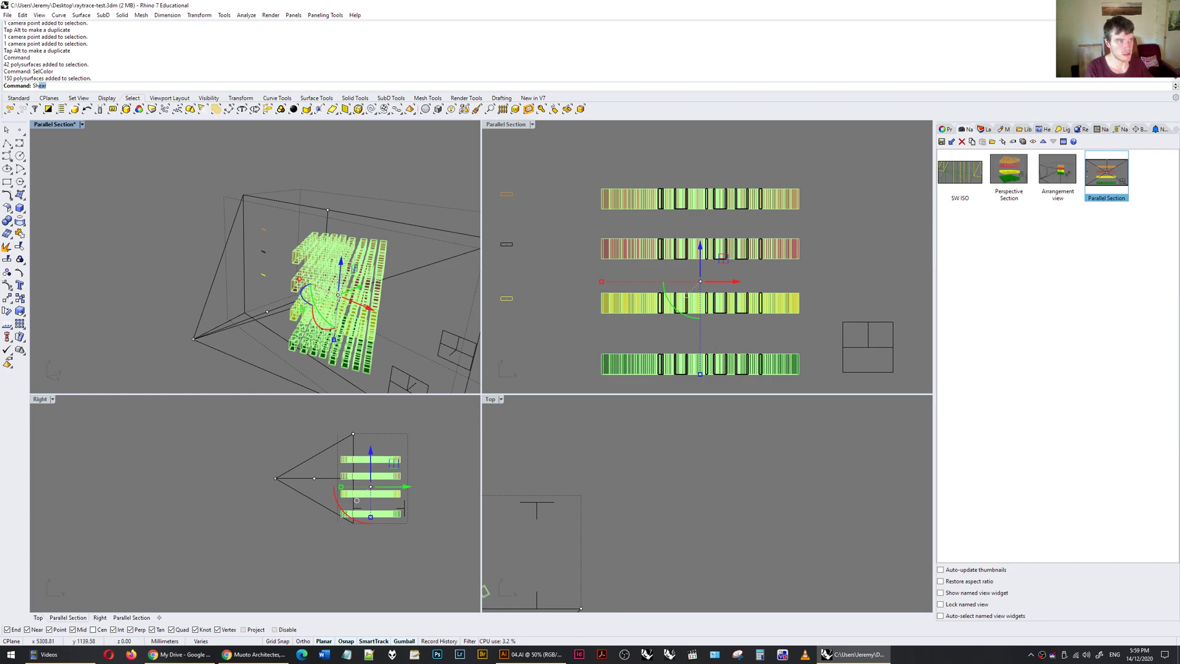
Shear the 150 blocks about 23° in the Right view, from the corner origin to the bar end
text(shear)
key(Return)
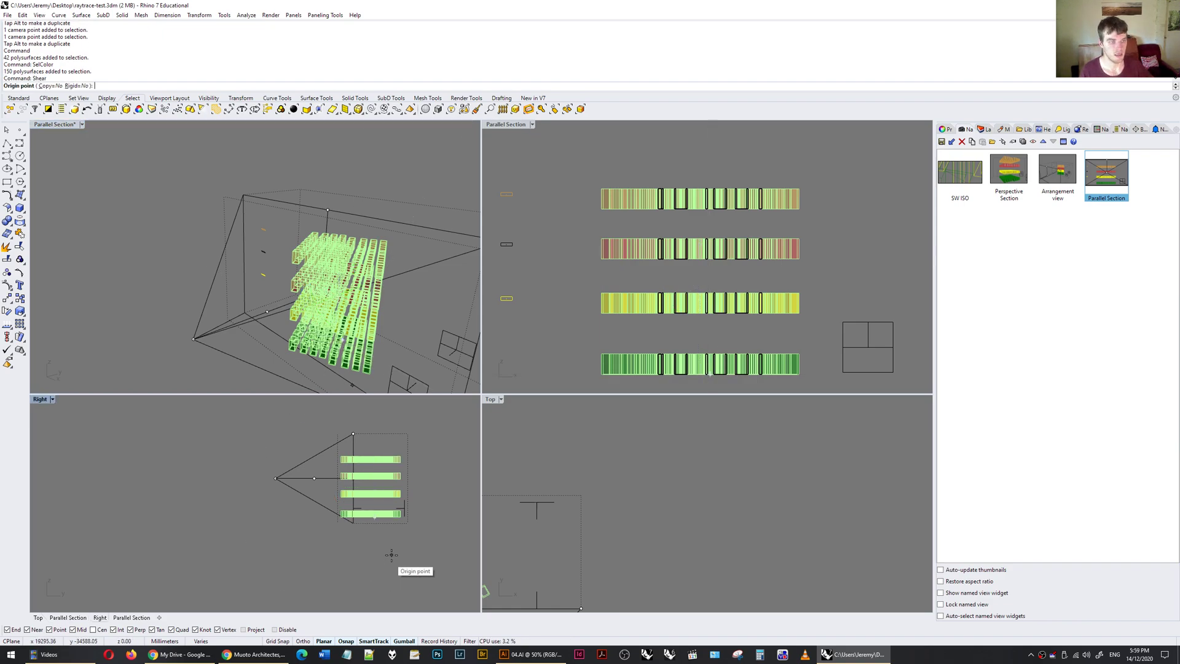
scroll(416, 539, up, 5)
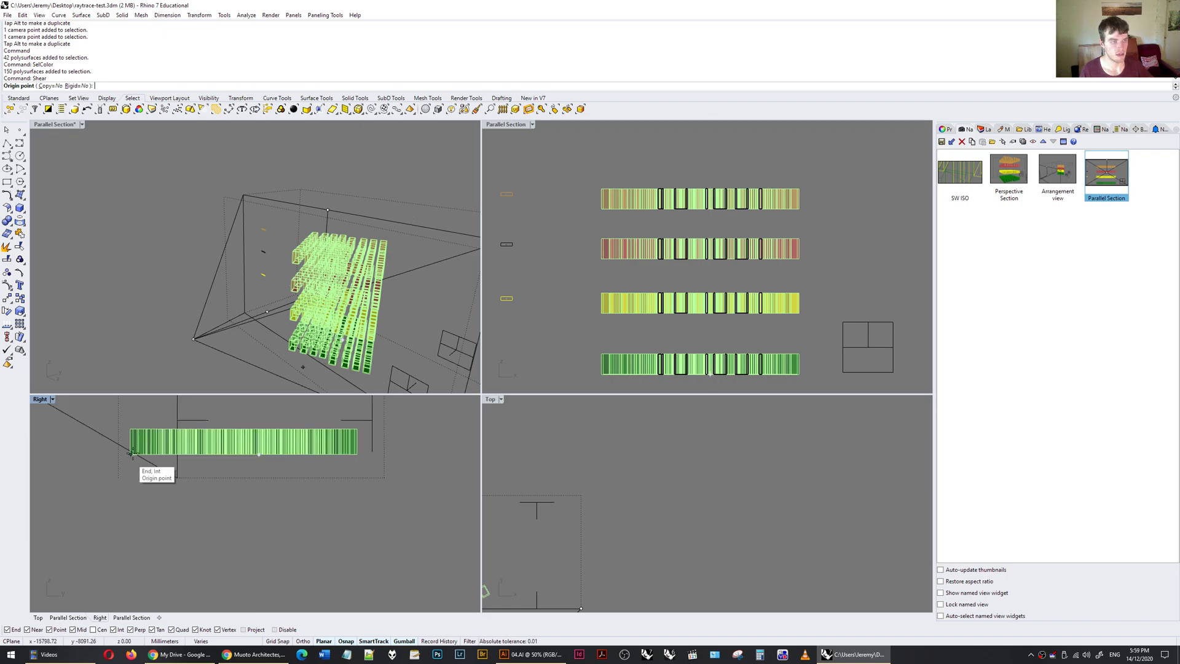
scroll(183, 278, down, 4)
scroll(183, 278, up, 5)
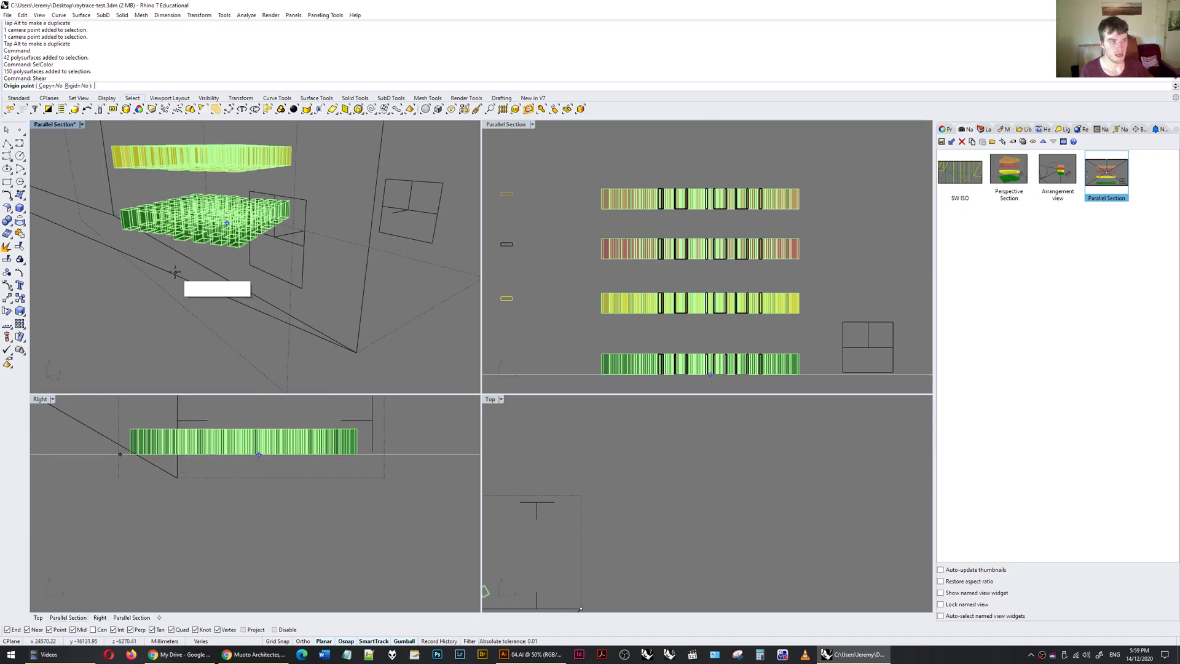
click(301, 288)
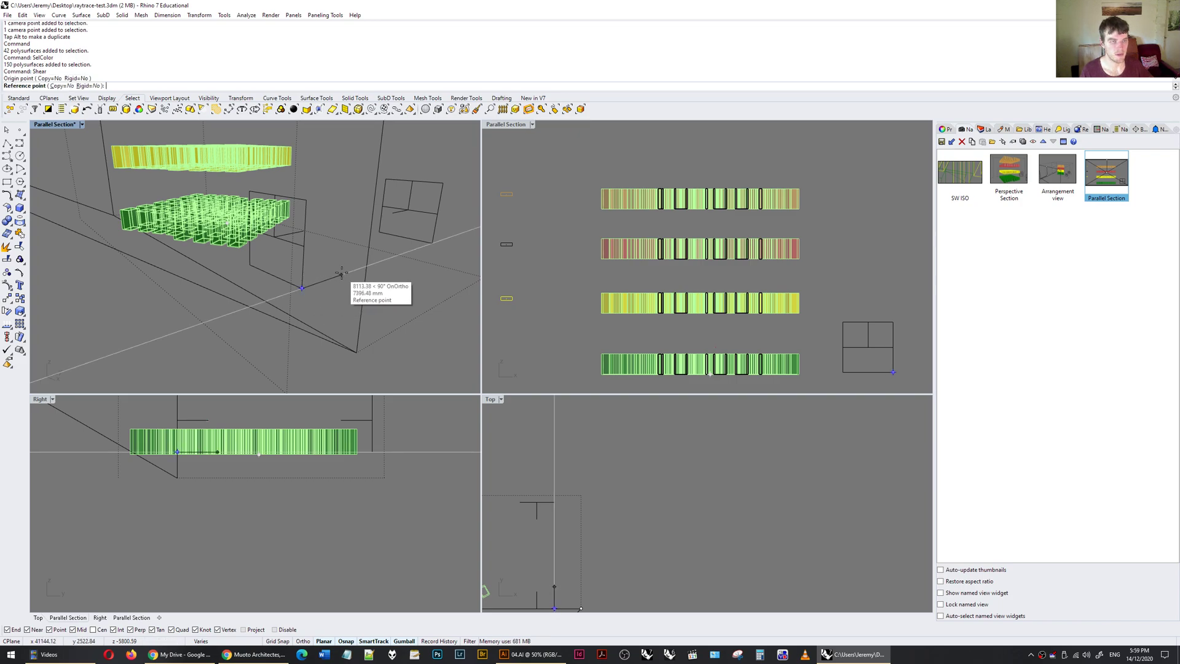
key(F8)
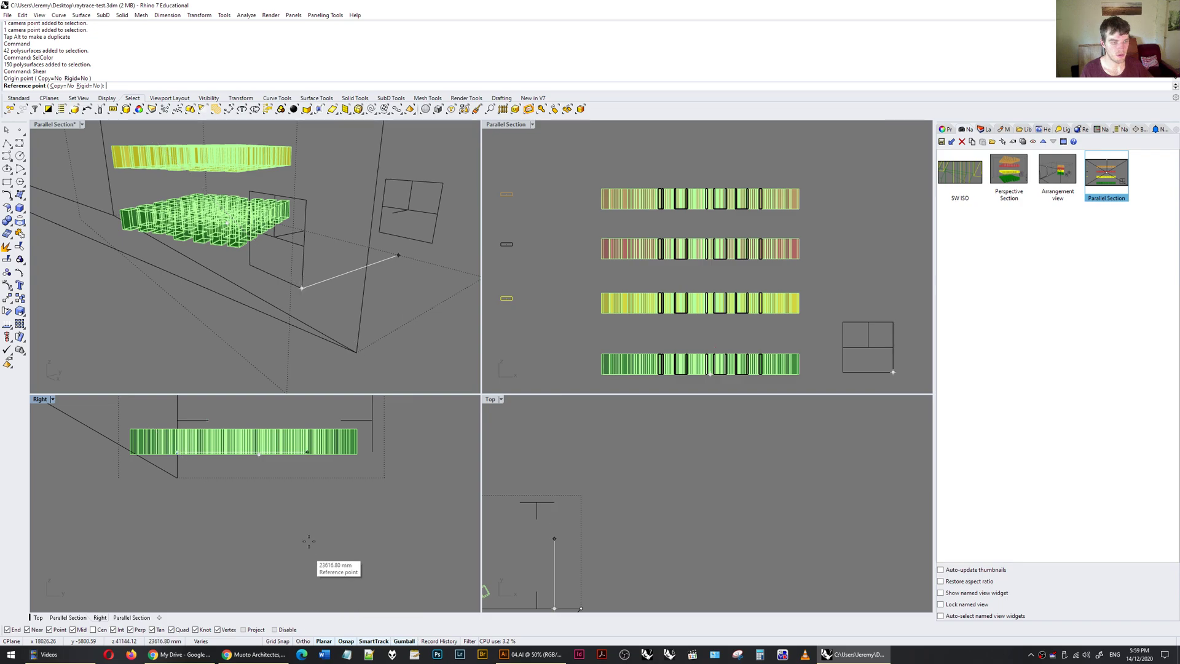
scroll(258, 555, down, 3)
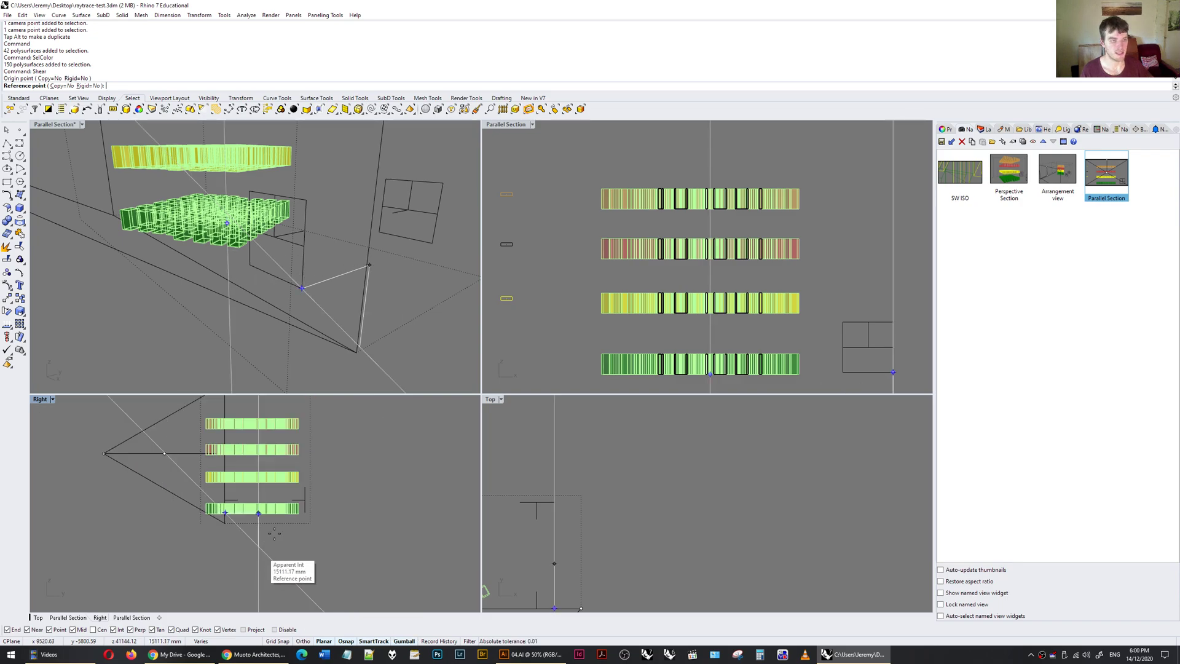
scroll(304, 520, up, 5)
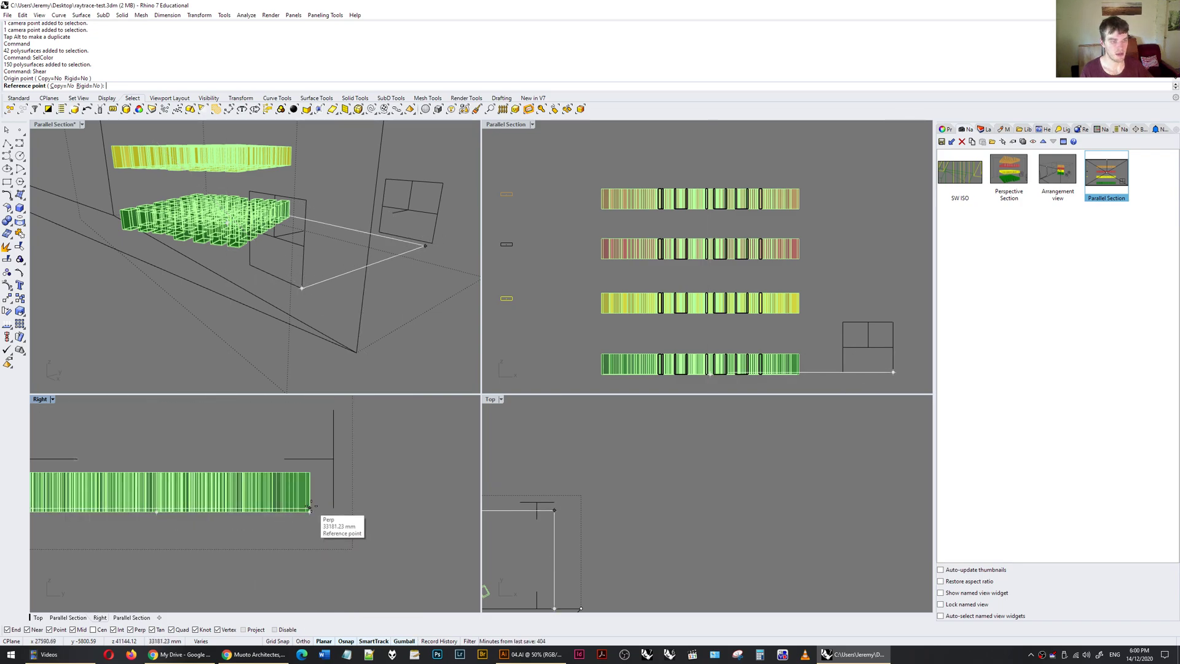
click(309, 509)
scroll(316, 519, down, 6)
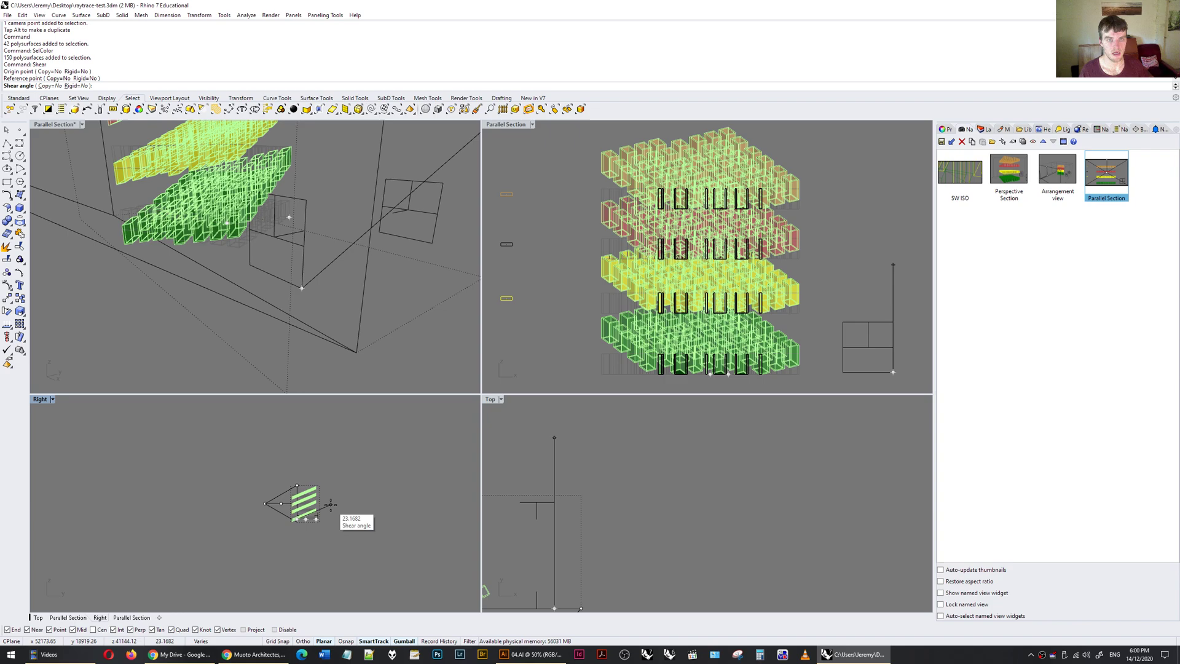
click(330, 505)
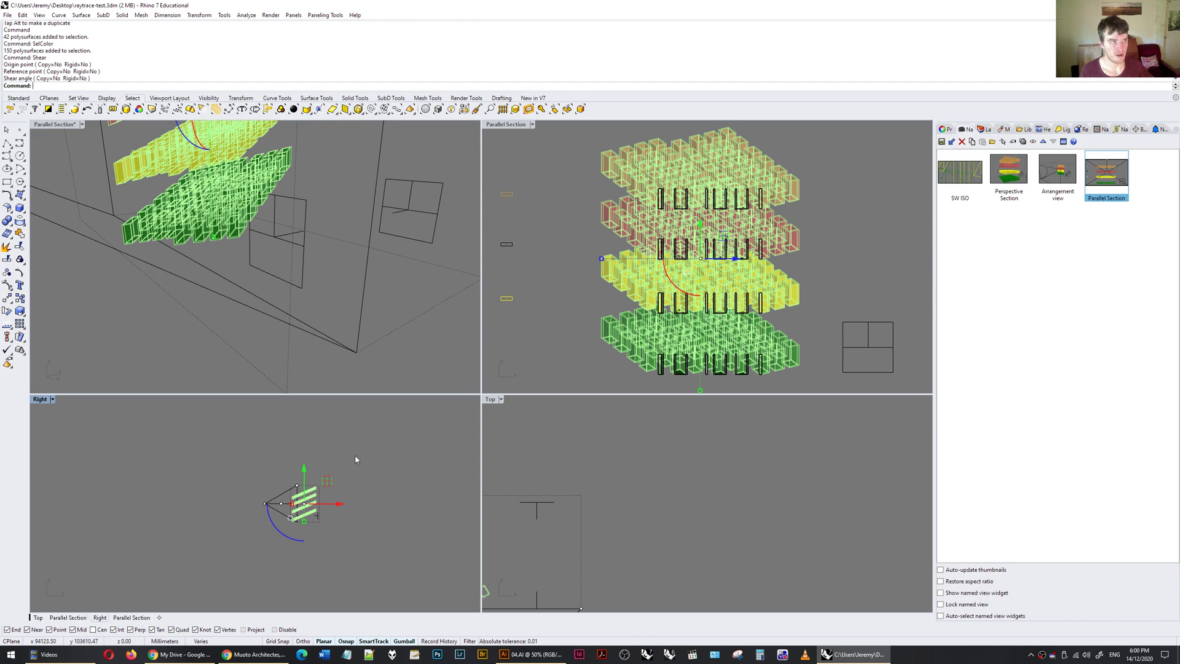
Undo the first shear and reshear the blocks 45° from the frame corner to the bar corner
key(ctrl+z)
scroll(347, 469, up, 10)
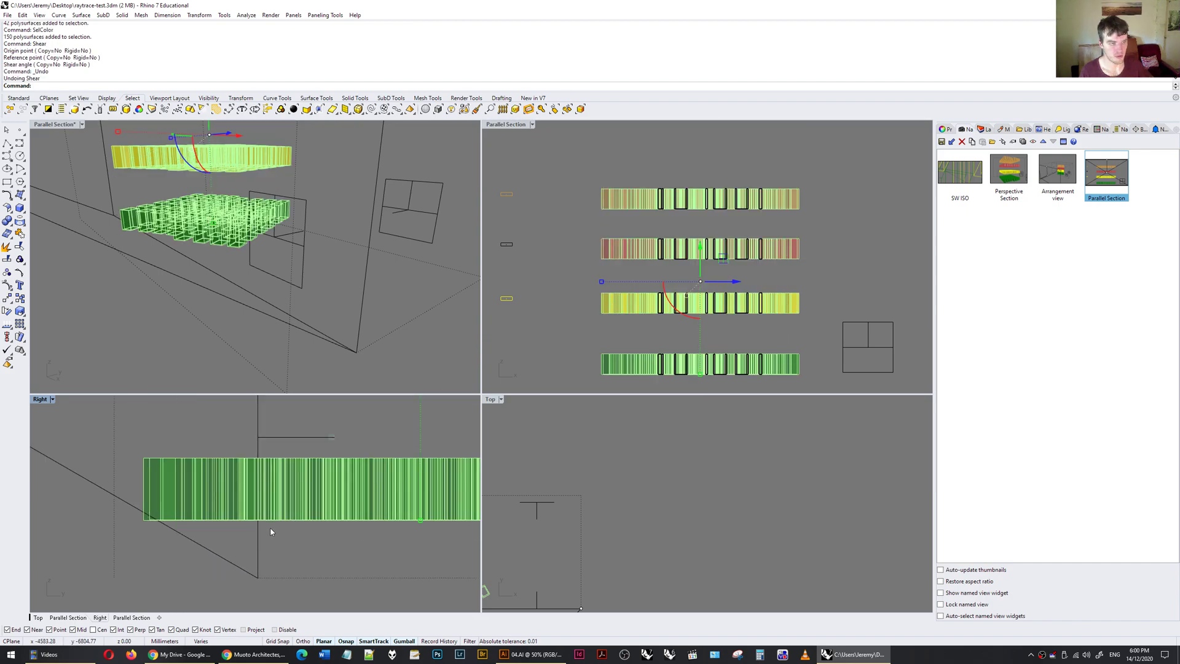
right_click(271, 532)
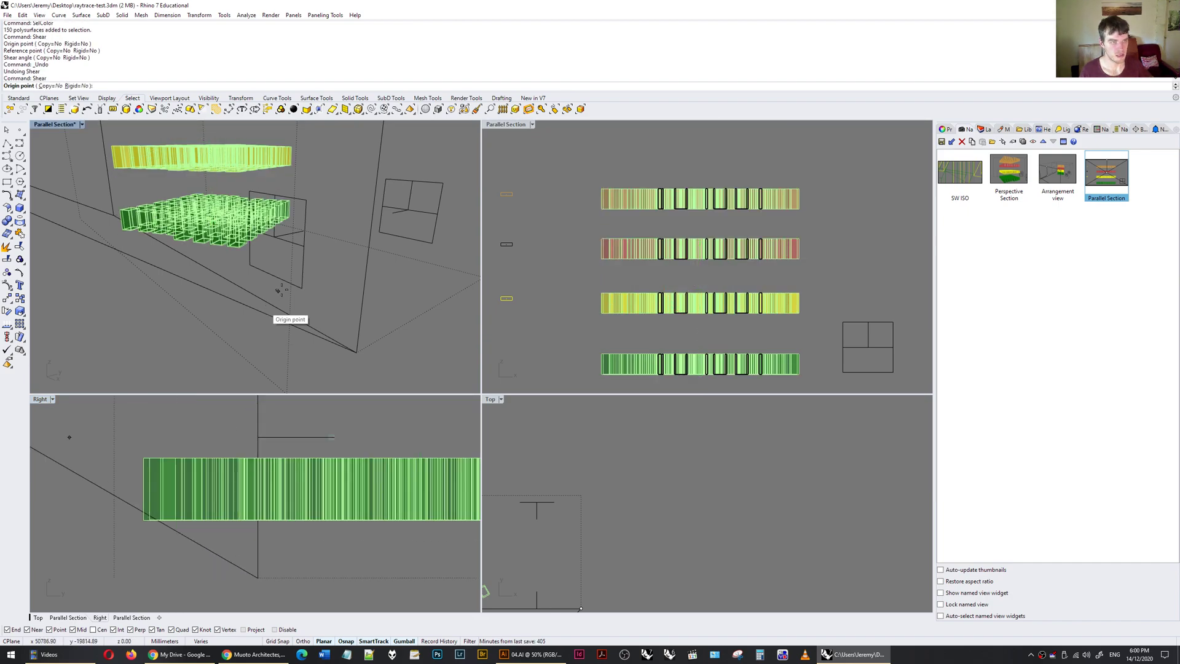
click(301, 287)
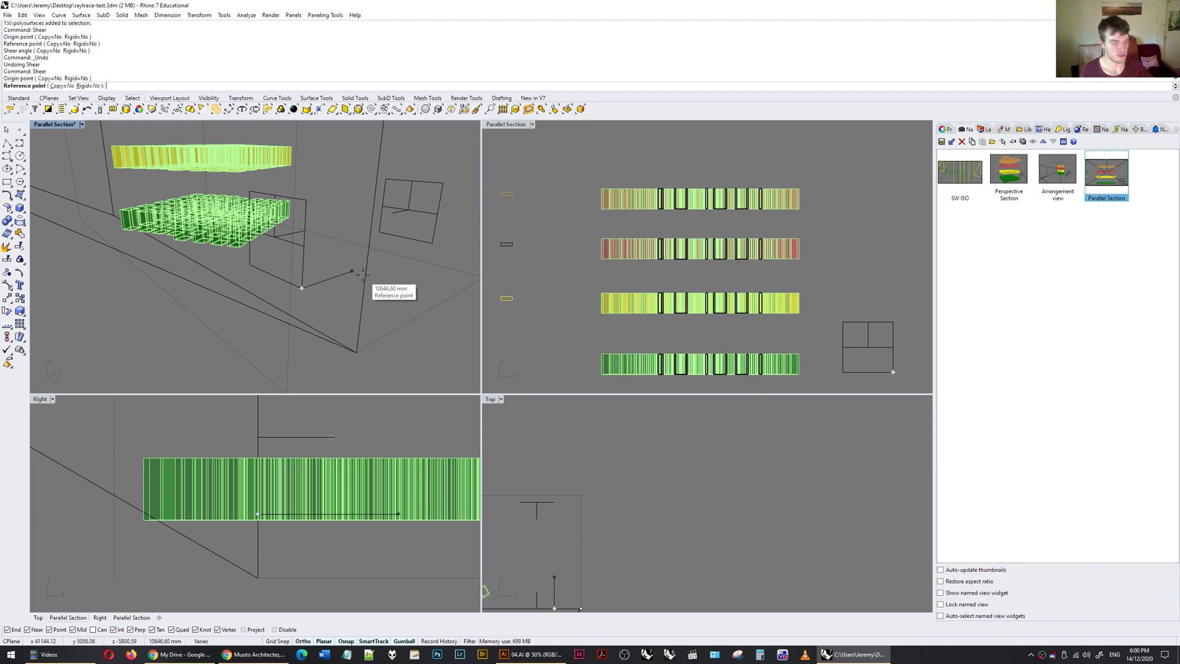
scroll(184, 519, down, 6)
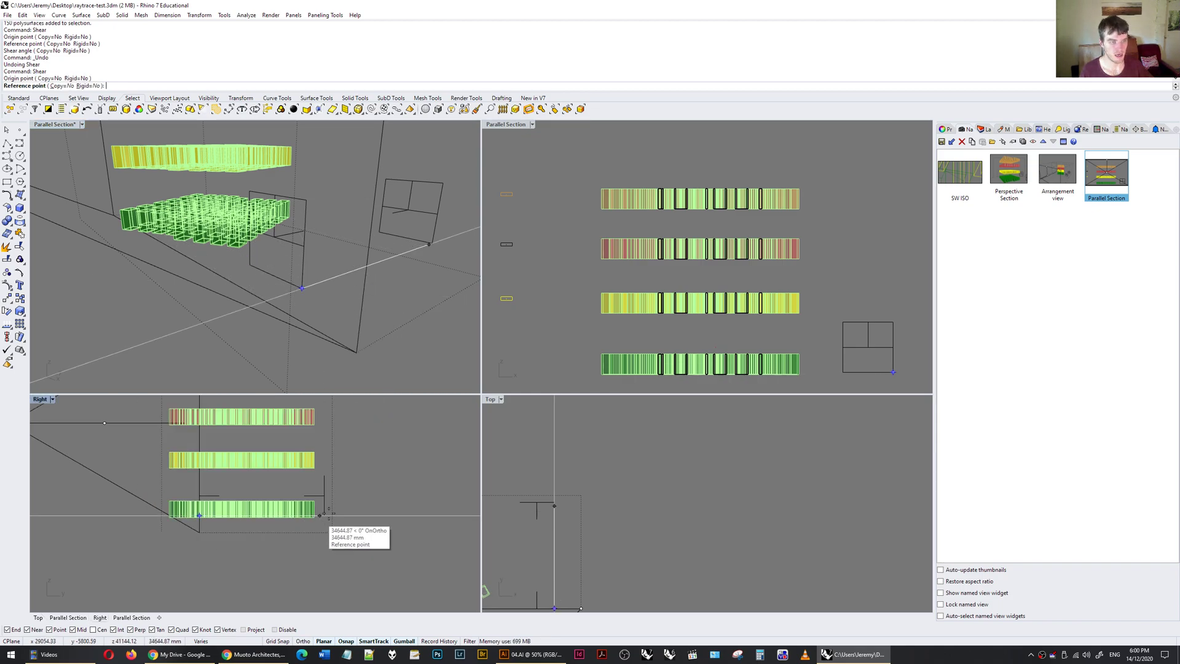
scroll(314, 516, up, 5)
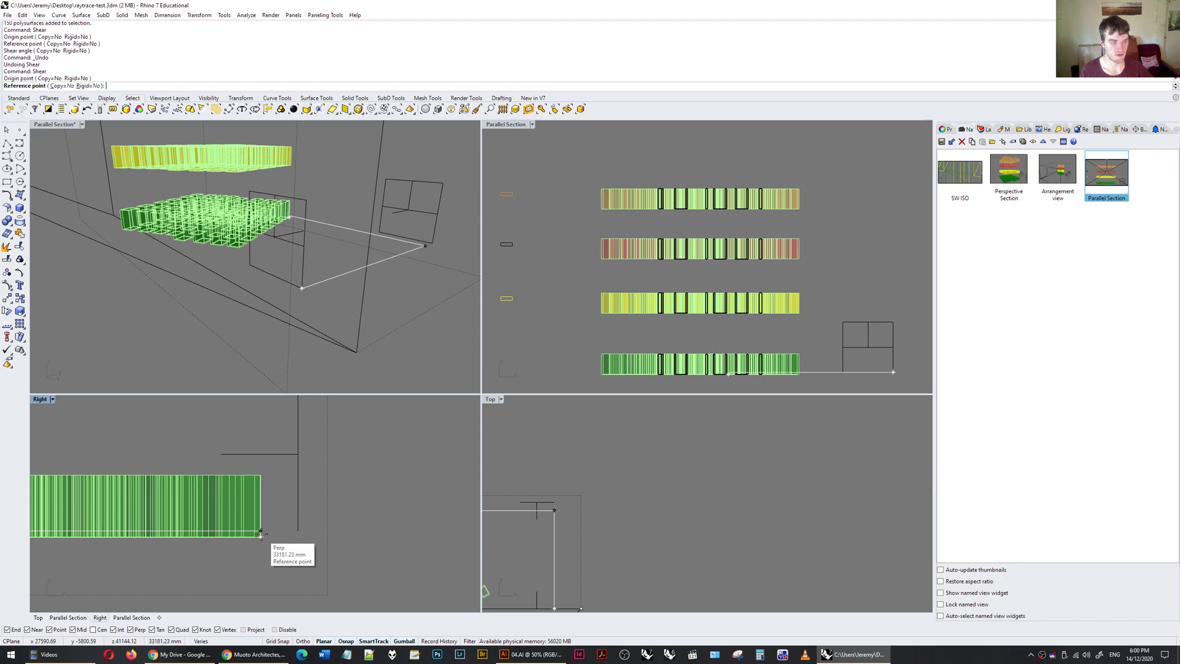
click(261, 532)
scroll(263, 538, down, 3)
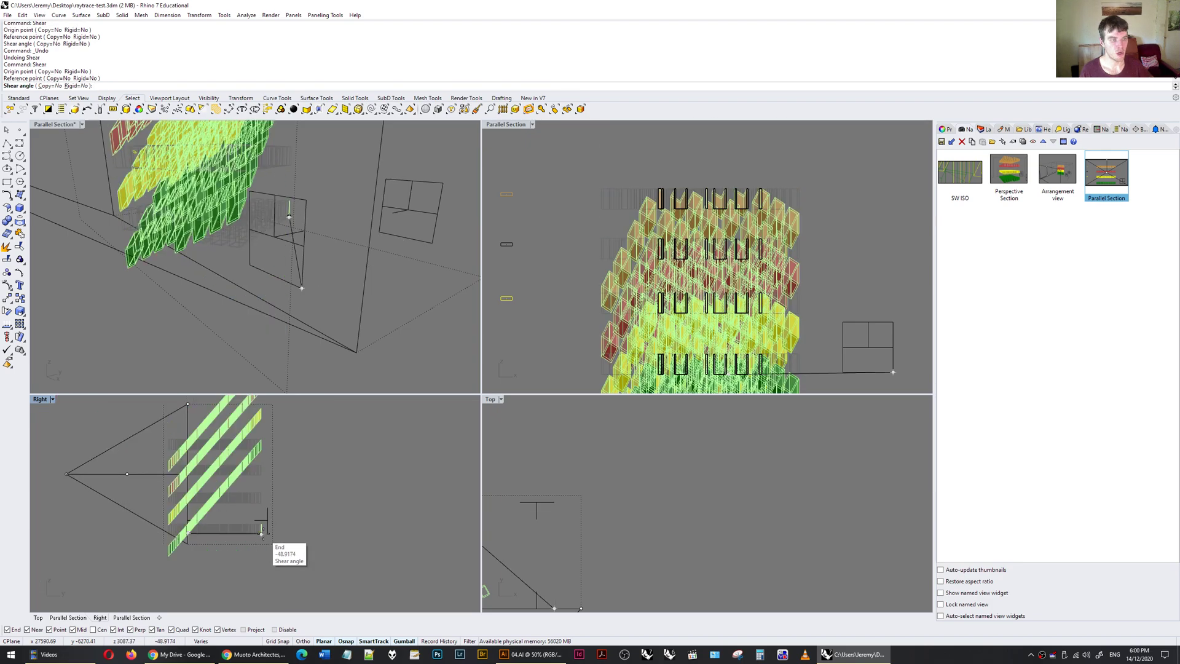
click(288, 472)
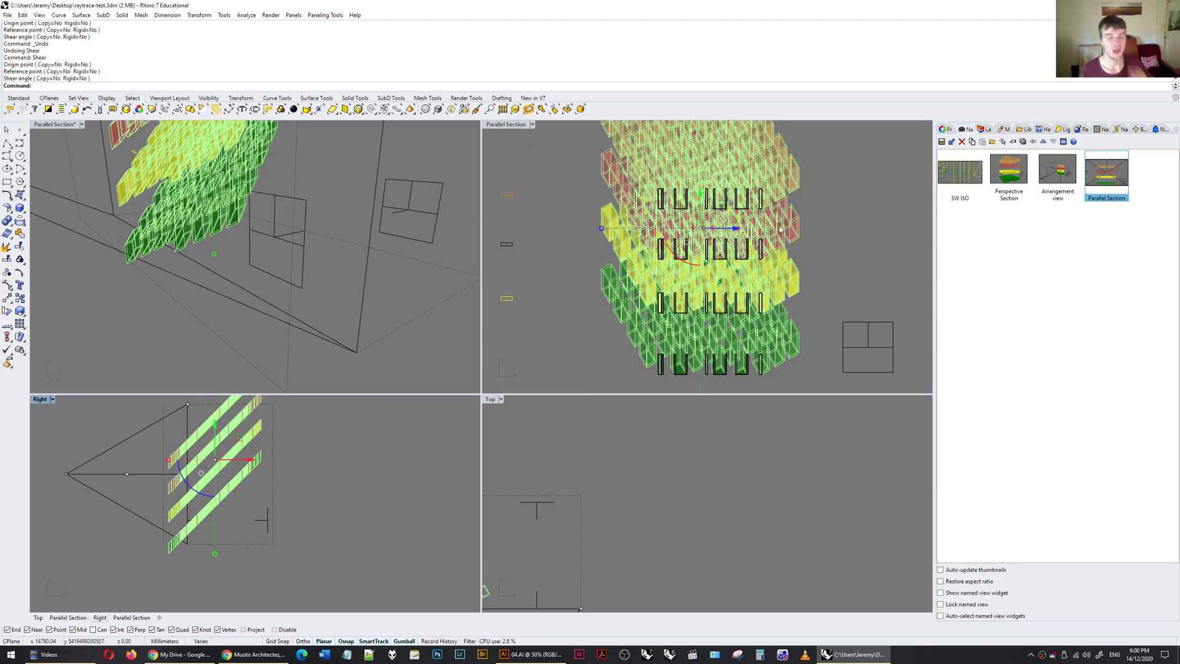
Deselect the sheared blocks, orbit the section view to inspect them, and select five top-left blocks
click(820, 141)
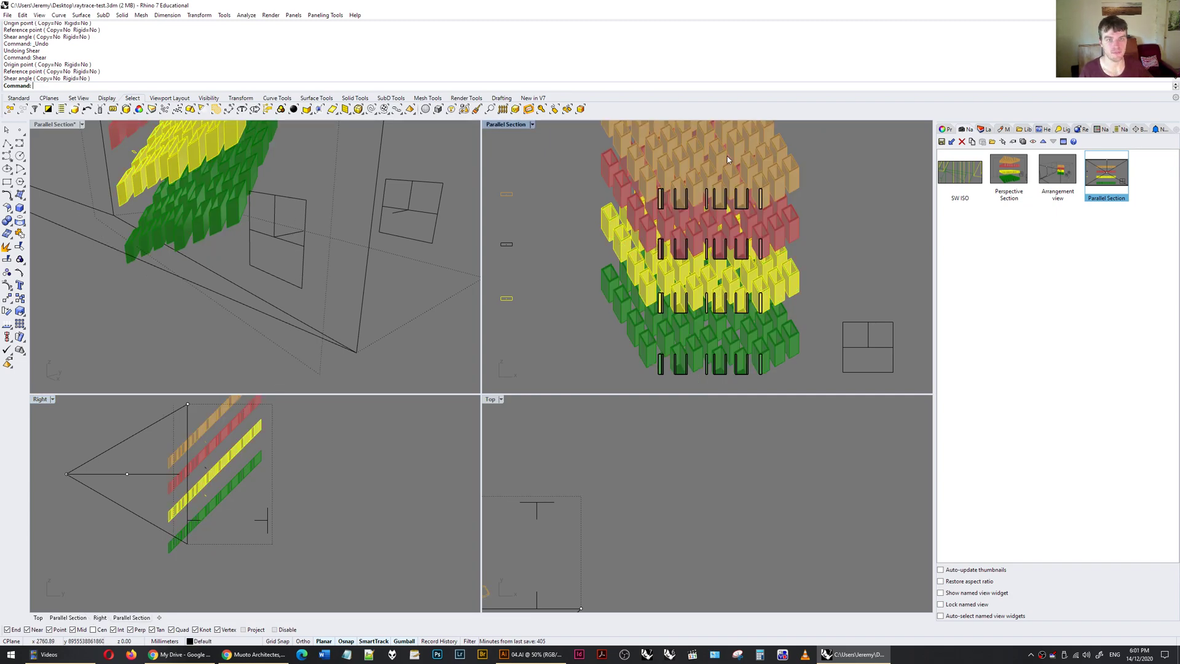
right_drag(727, 160, 734, 191)
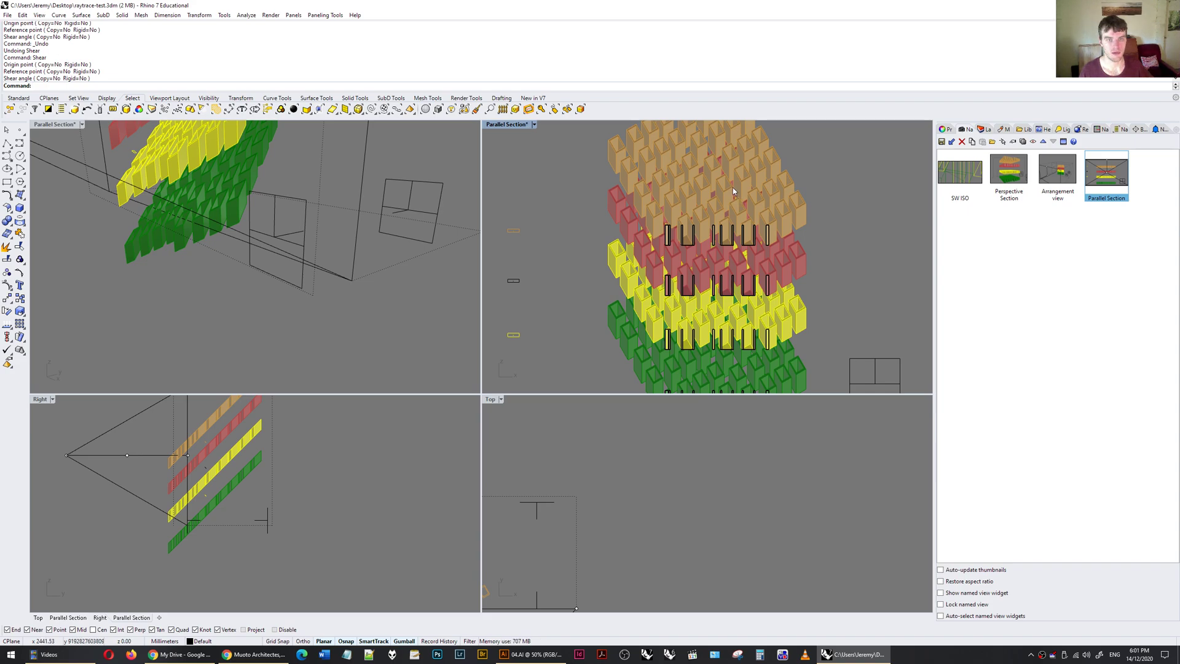
scroll(719, 191, down, 4)
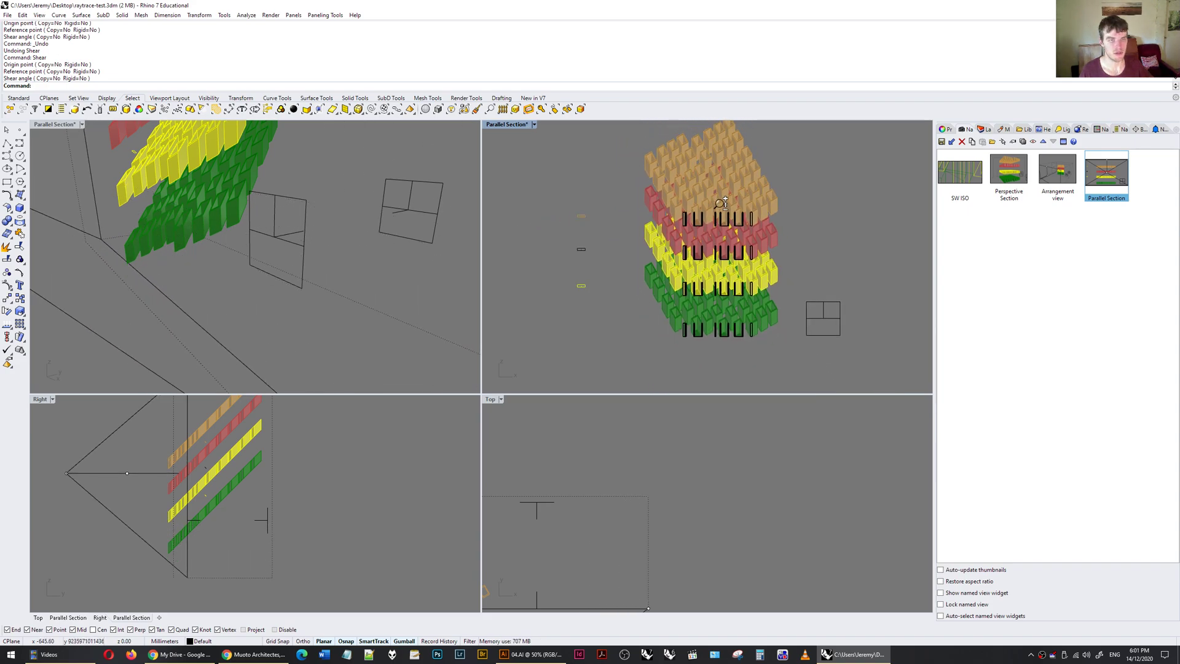
mouse_move(722, 204)
right_down()
mouse_move(744, 185)
mouse_move(739, 197)
right_up()
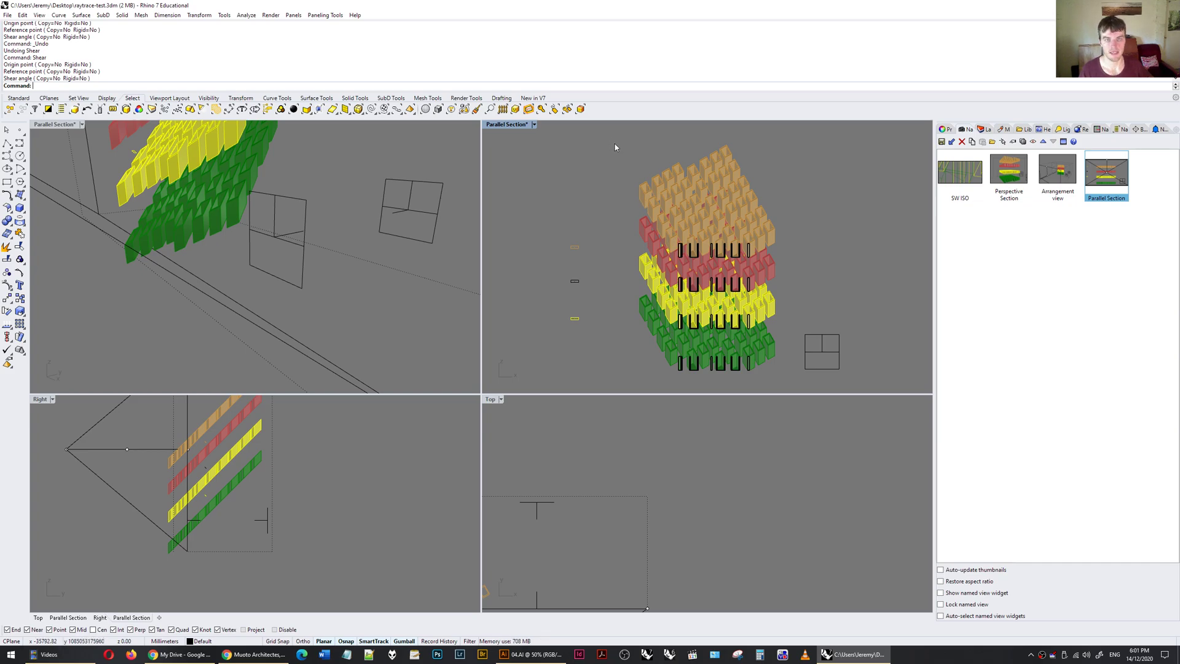
drag(613, 144, 657, 223)
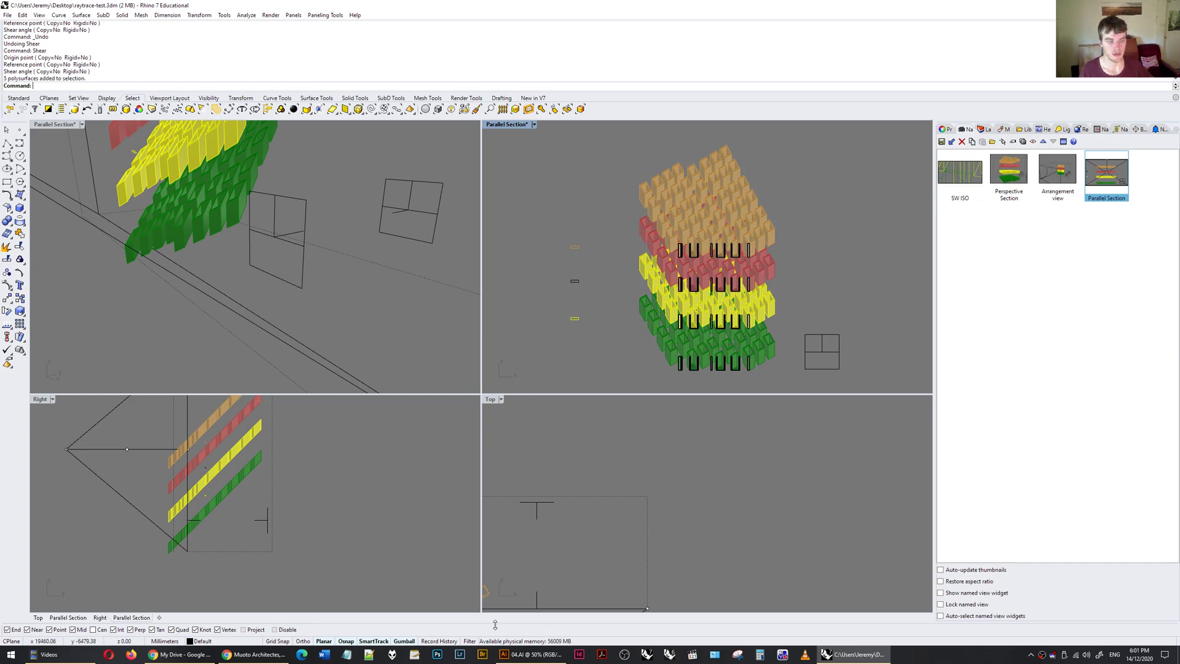
click(254, 654)
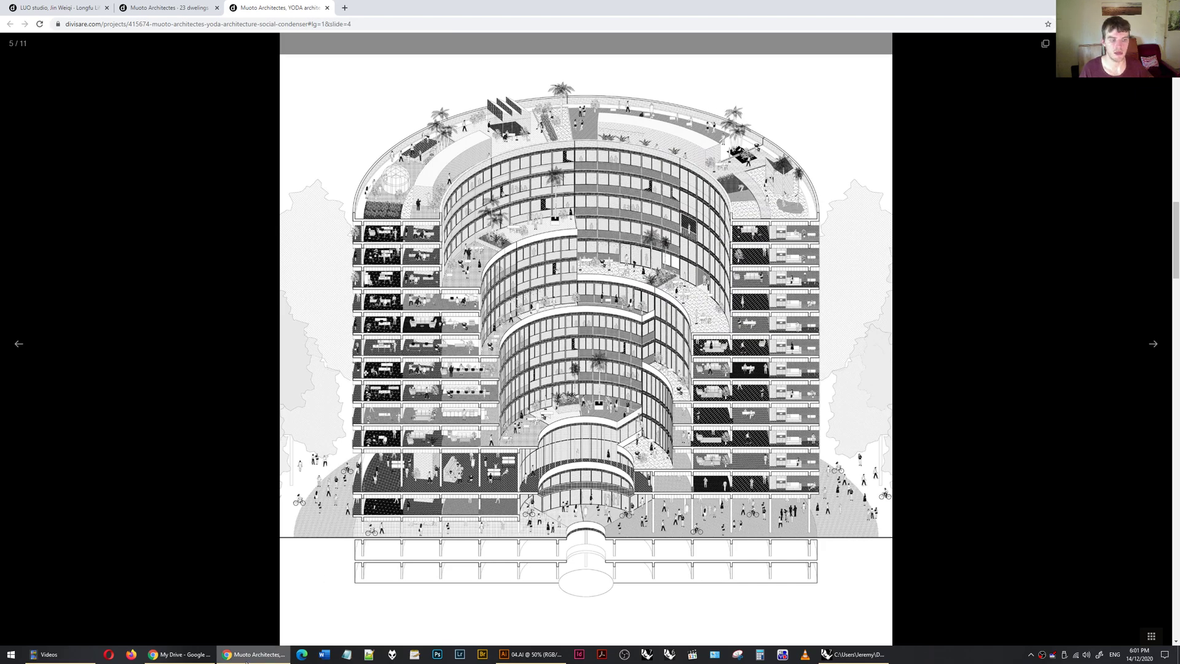
click(280, 655)
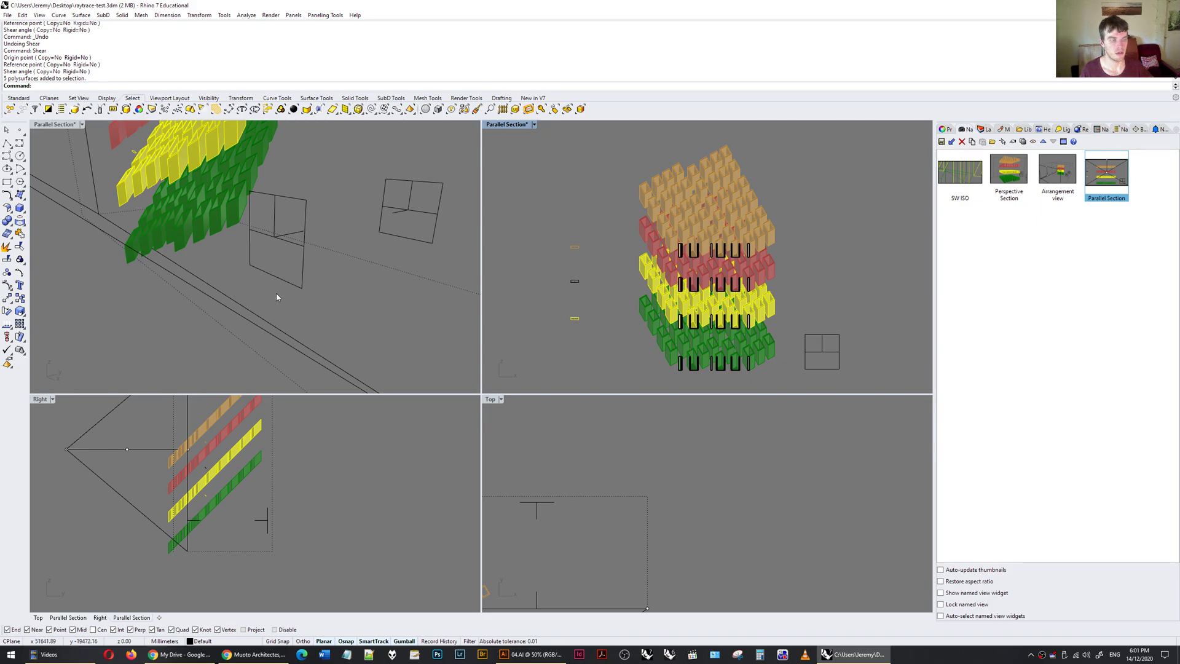
Select a group of blocks and use SelColor to select all blocks of the same colours
scroll(389, 319, down, 5)
right_drag(389, 319, 342, 215)
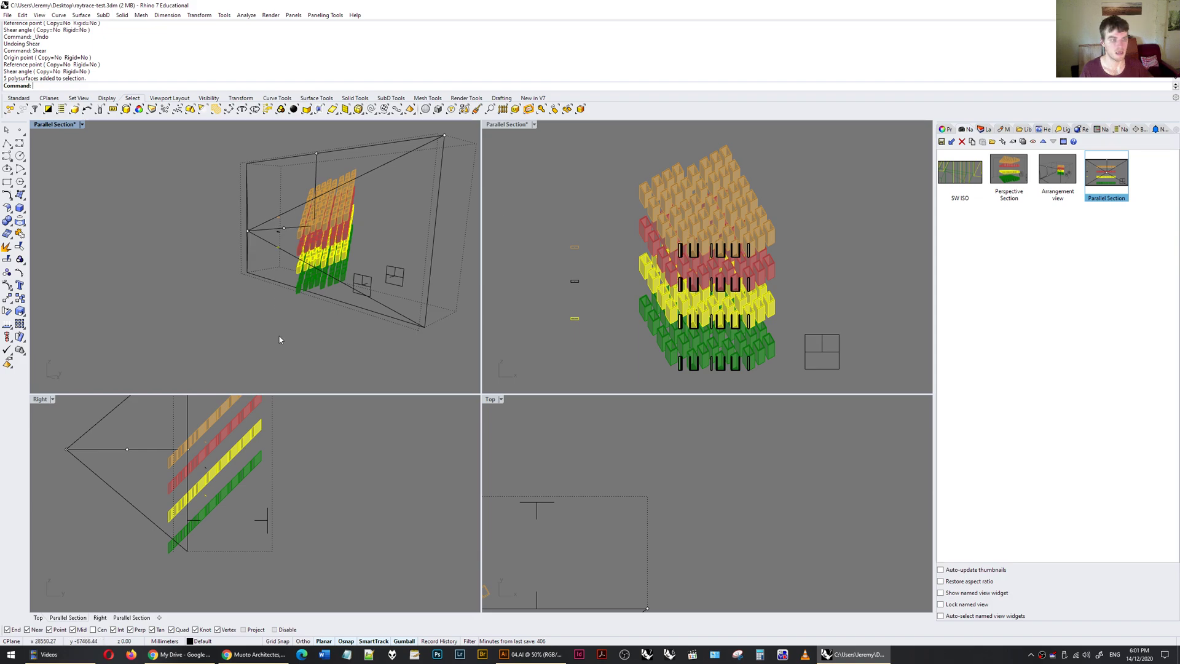
scroll(236, 521, down, 3)
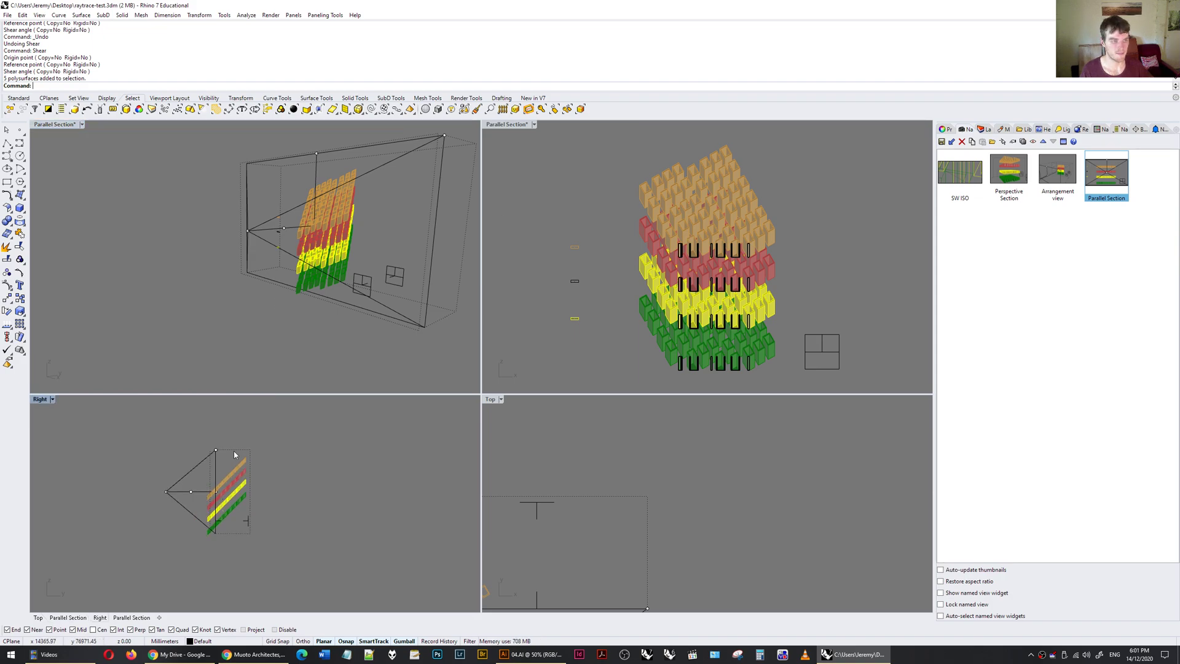
click(238, 511)
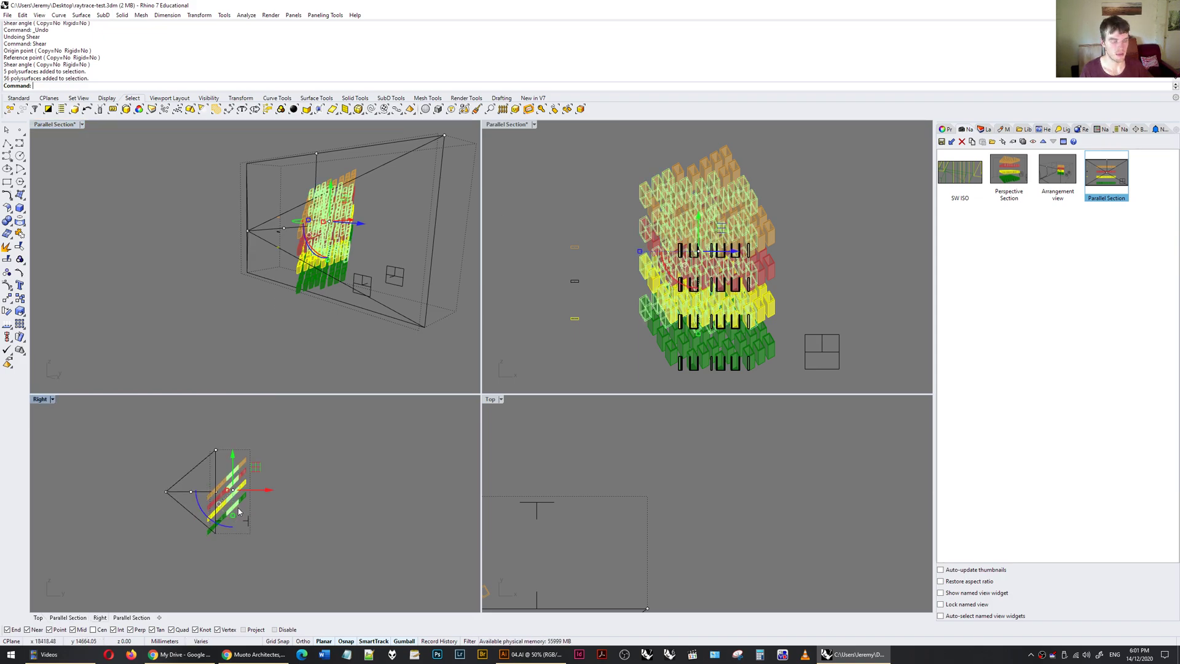
text(SelColor)
key(Return)
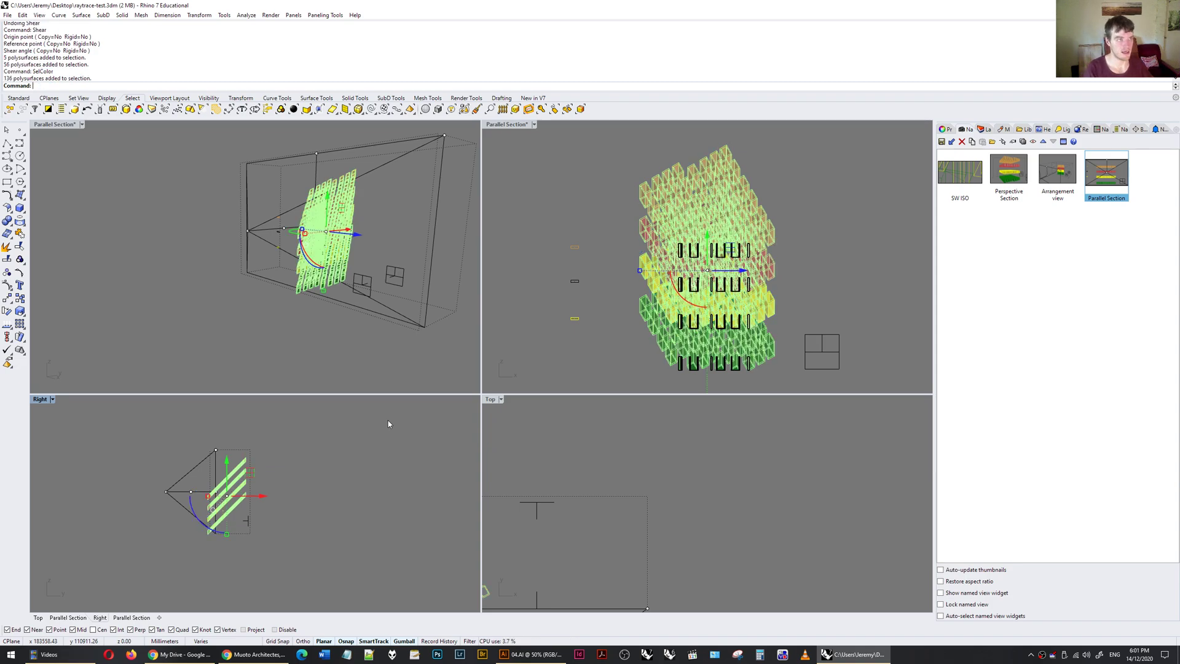
Run Section from the frame corner to the end point, creating cut curves through the blocks
right_drag(435, 261, 271, 244)
text(Section)
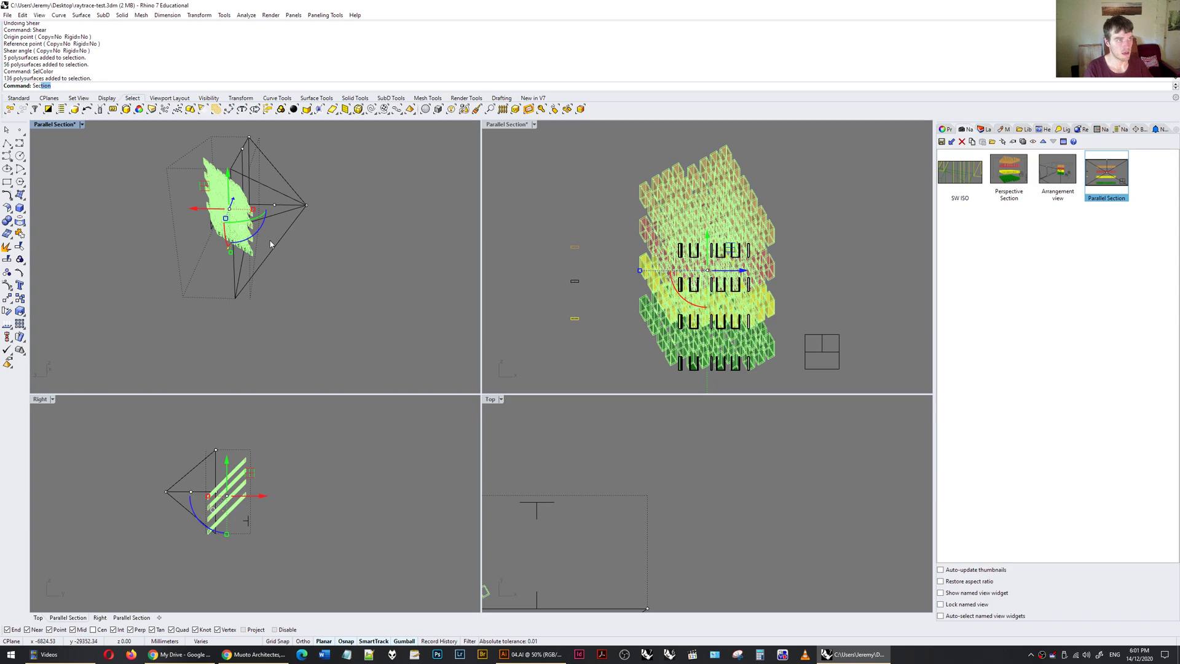
key(Return)
scroll(269, 196, up, 10)
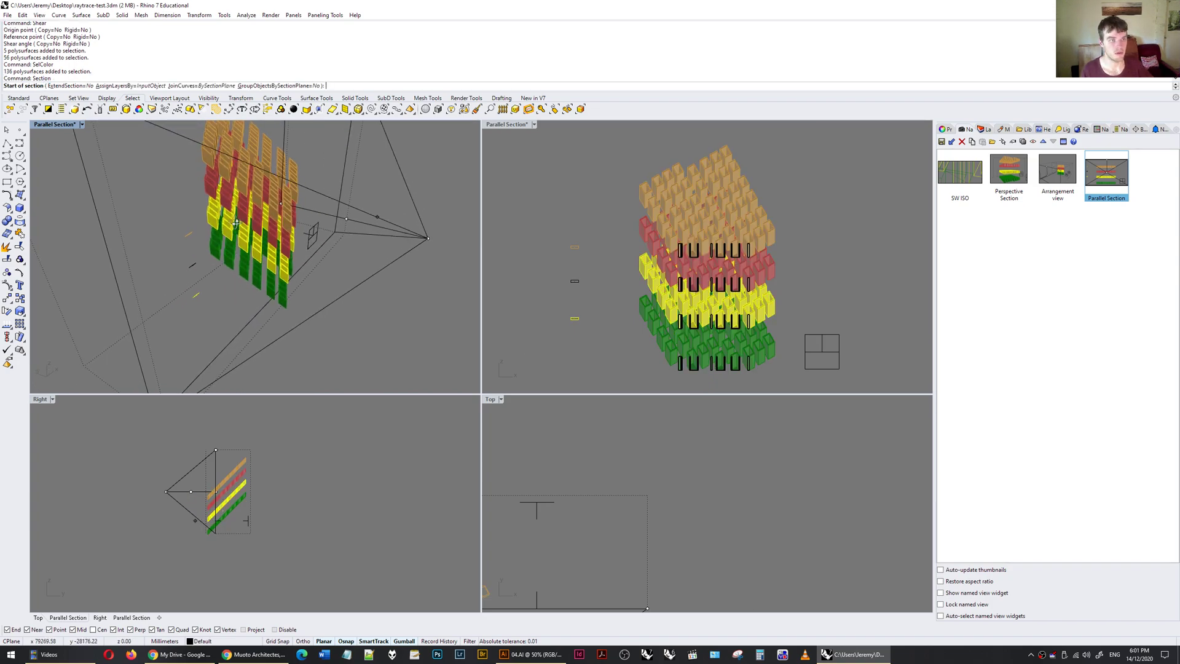
click(336, 227)
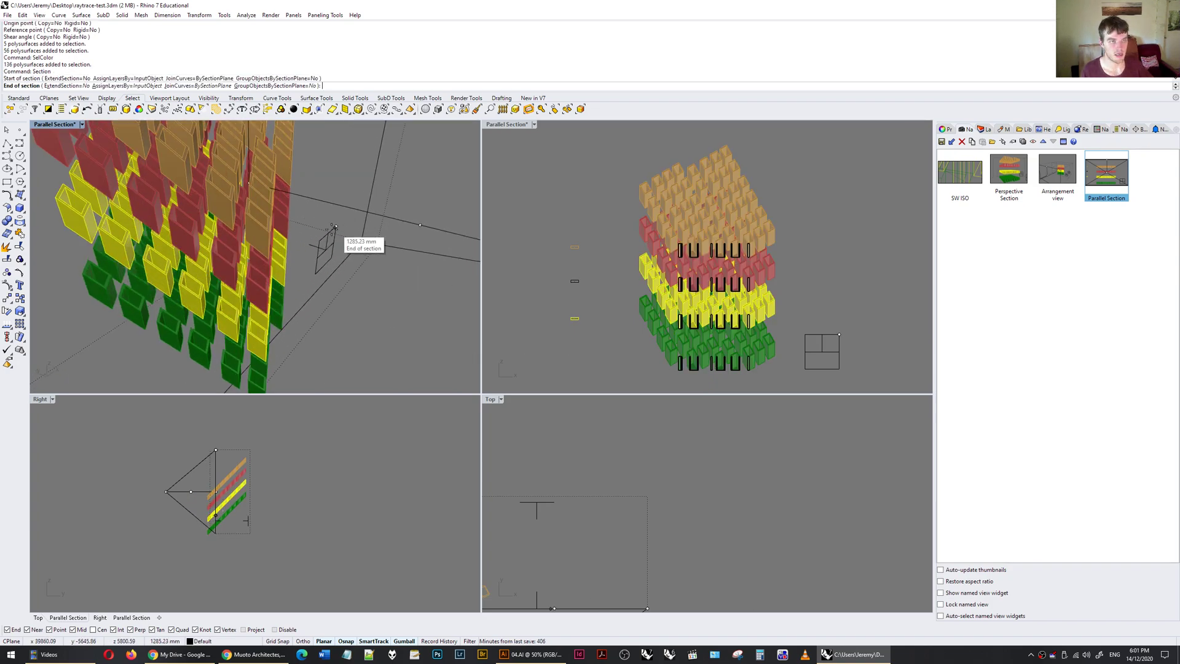
scroll(317, 240, down, 8)
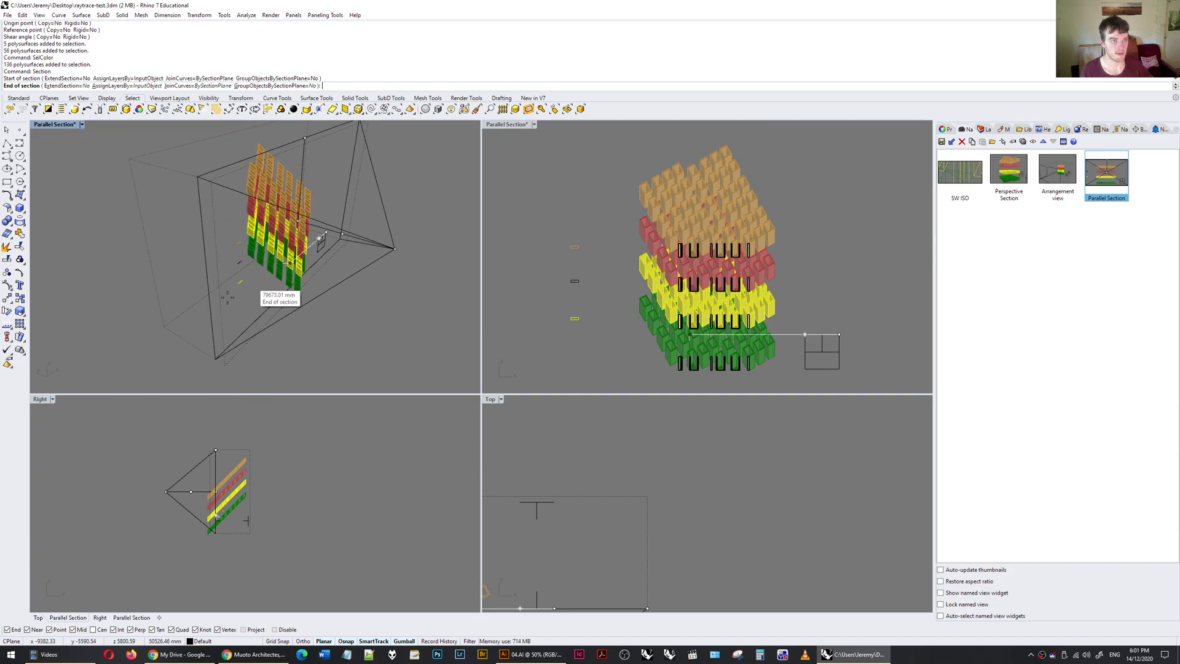
click(232, 314)
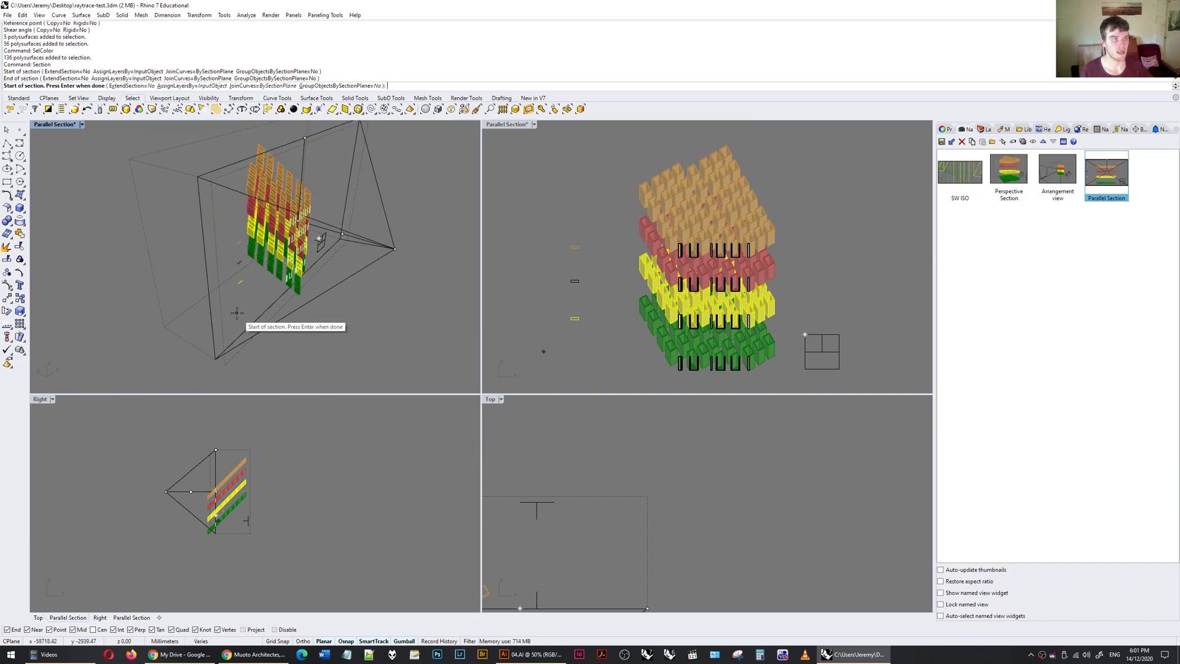
Finish the section cut and drag the new section curves clear of the blocks
key(Return)
right_drag(371, 284, 348, 282)
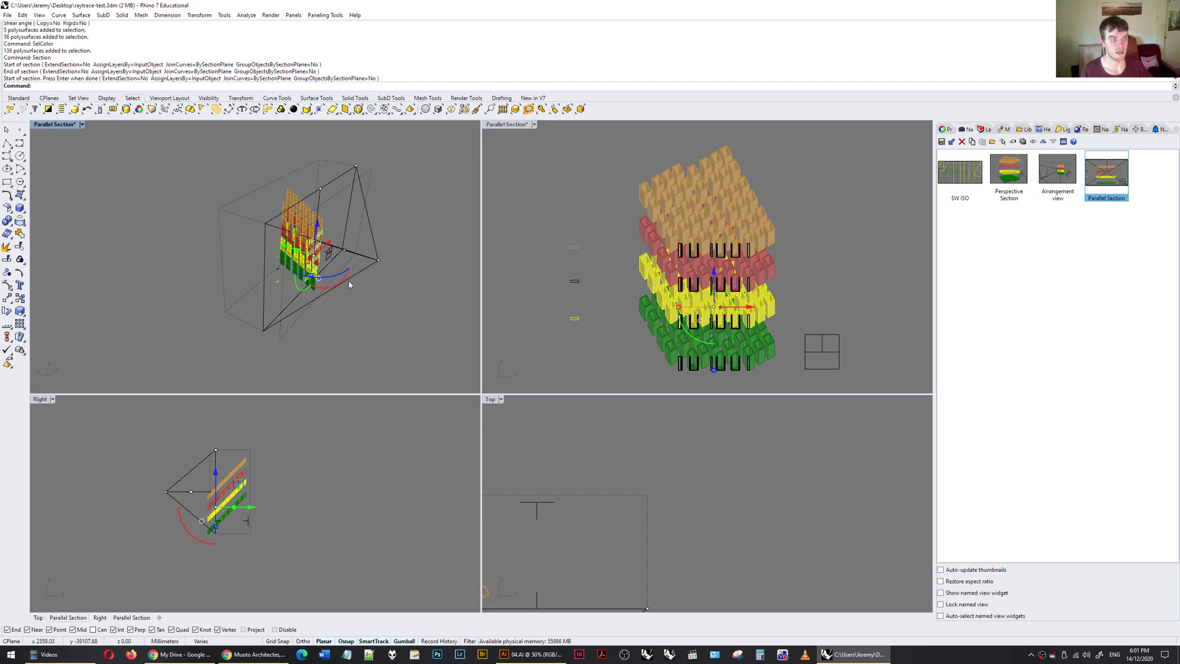
drag(285, 248, 188, 246)
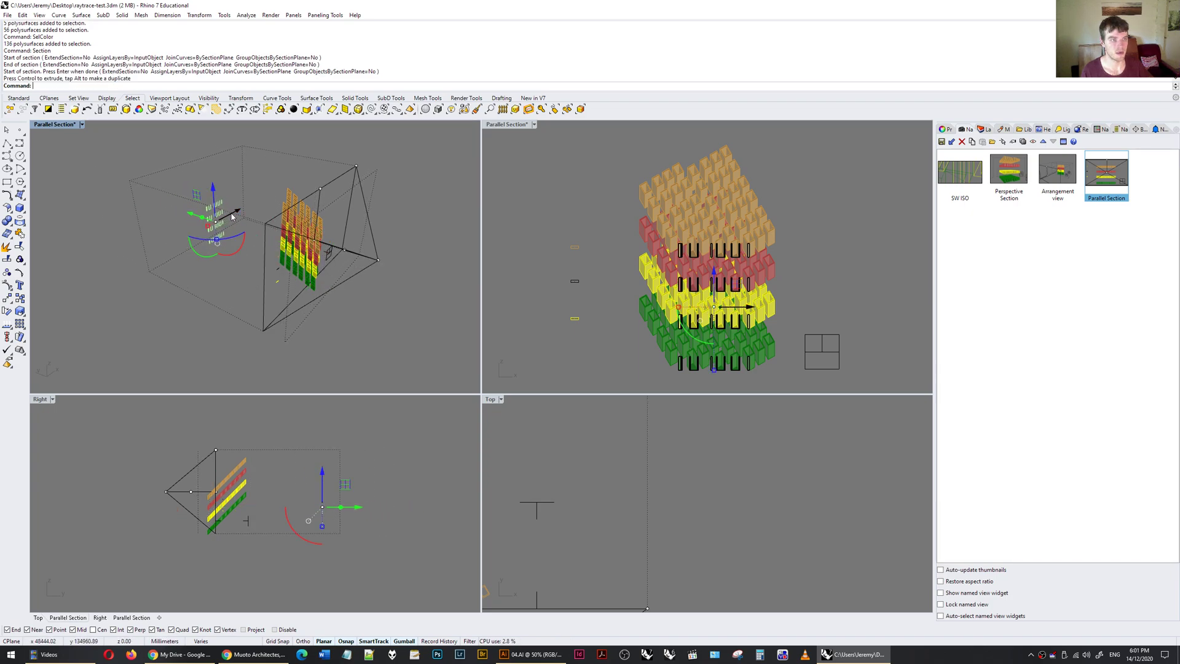
drag(239, 212, 346, 163)
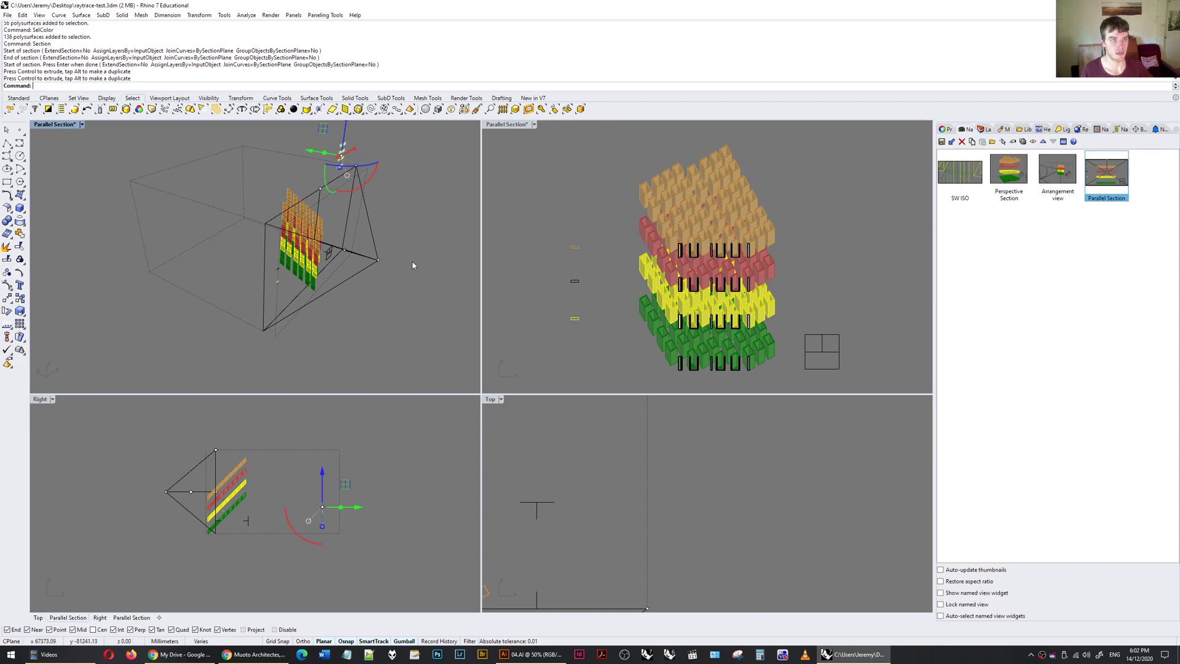
right_drag(369, 203, 392, 242)
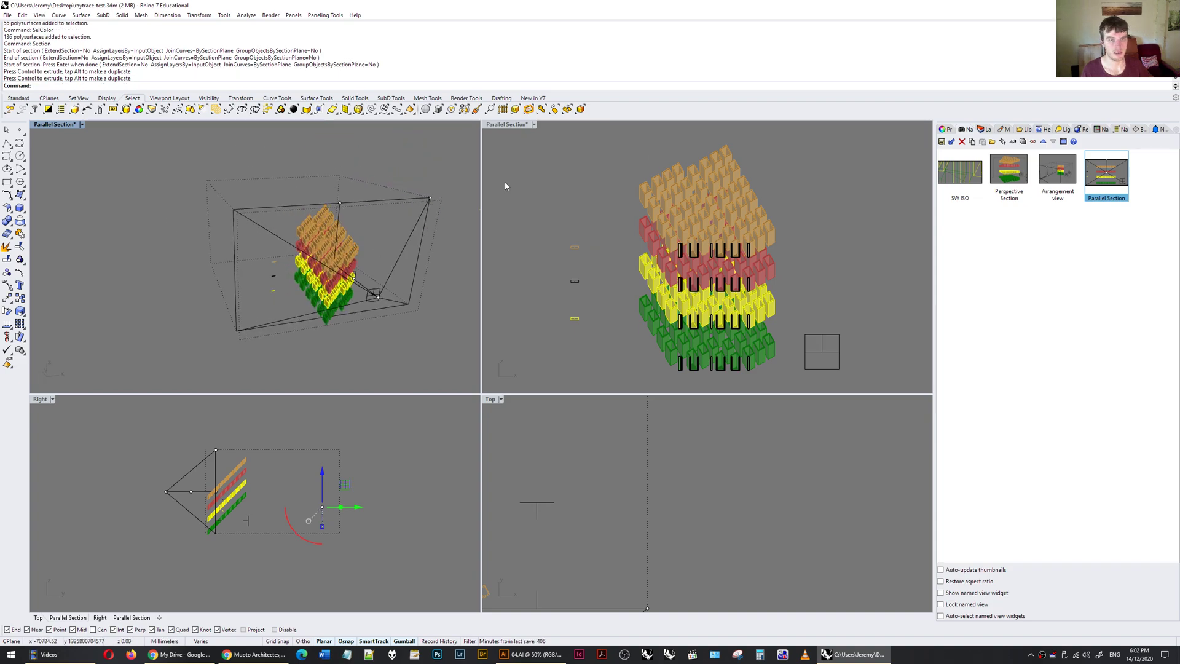
right_drag(455, 202, 324, 221)
scroll(325, 221, up, 5)
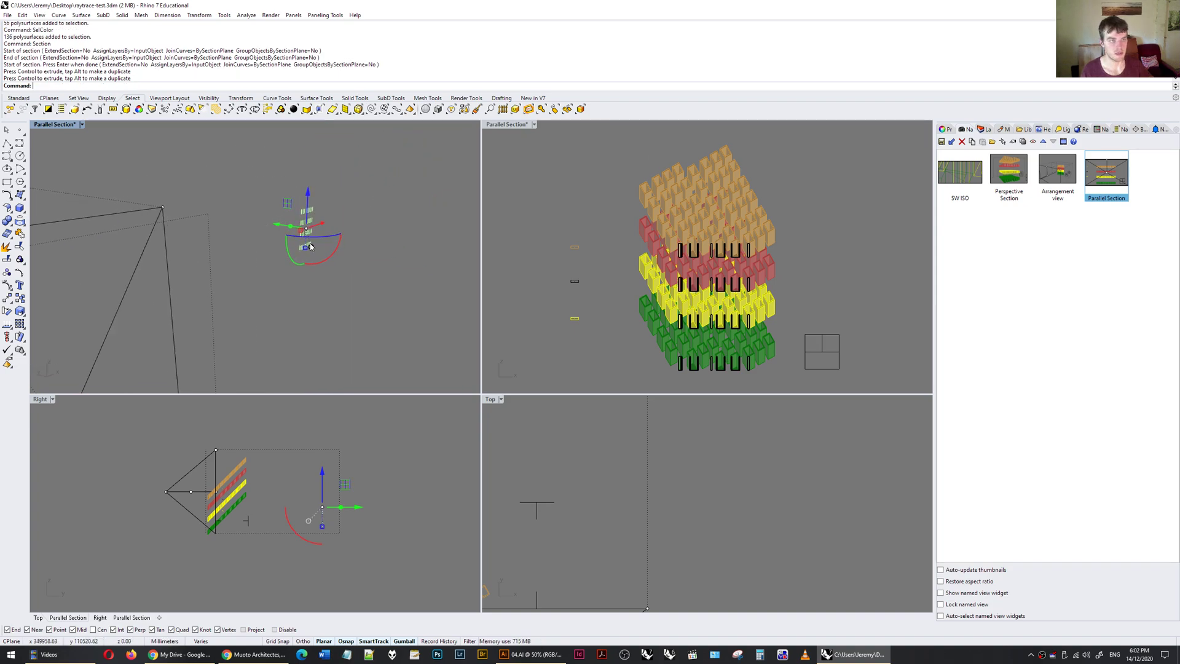
mouse_move(311, 246)
mouse_down()
mouse_move(365, 246)
mouse_move(375, 184)
mouse_move(320, 246)
mouse_up()
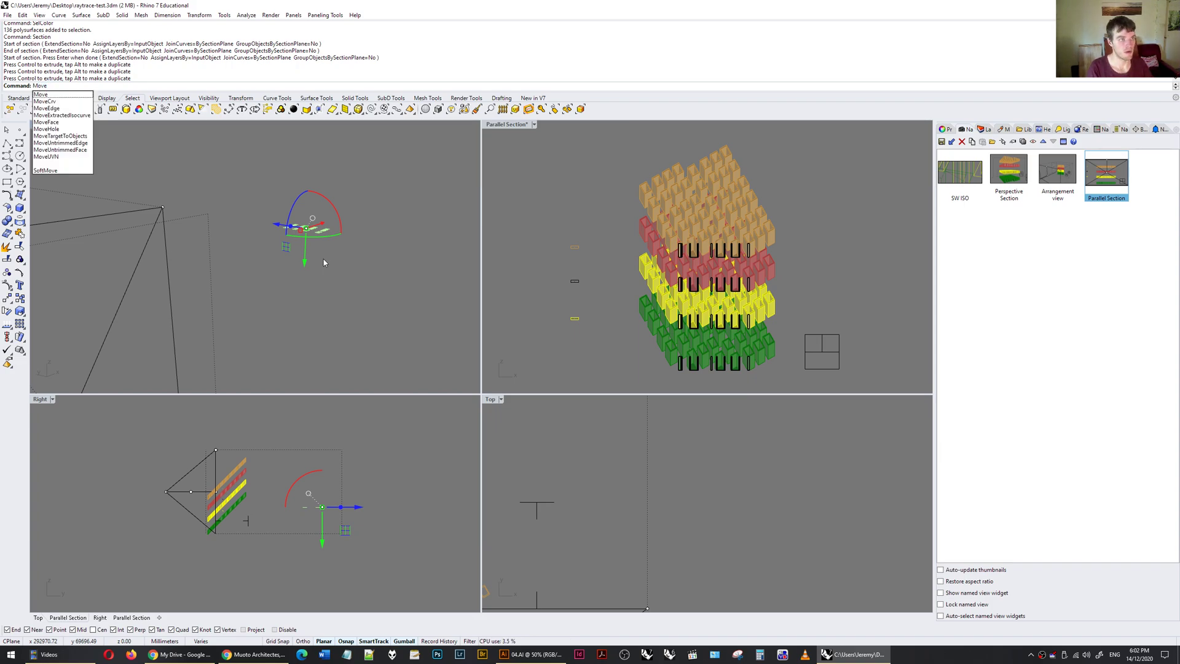
Move the green section pieces vertically down to height 0
key(Return)
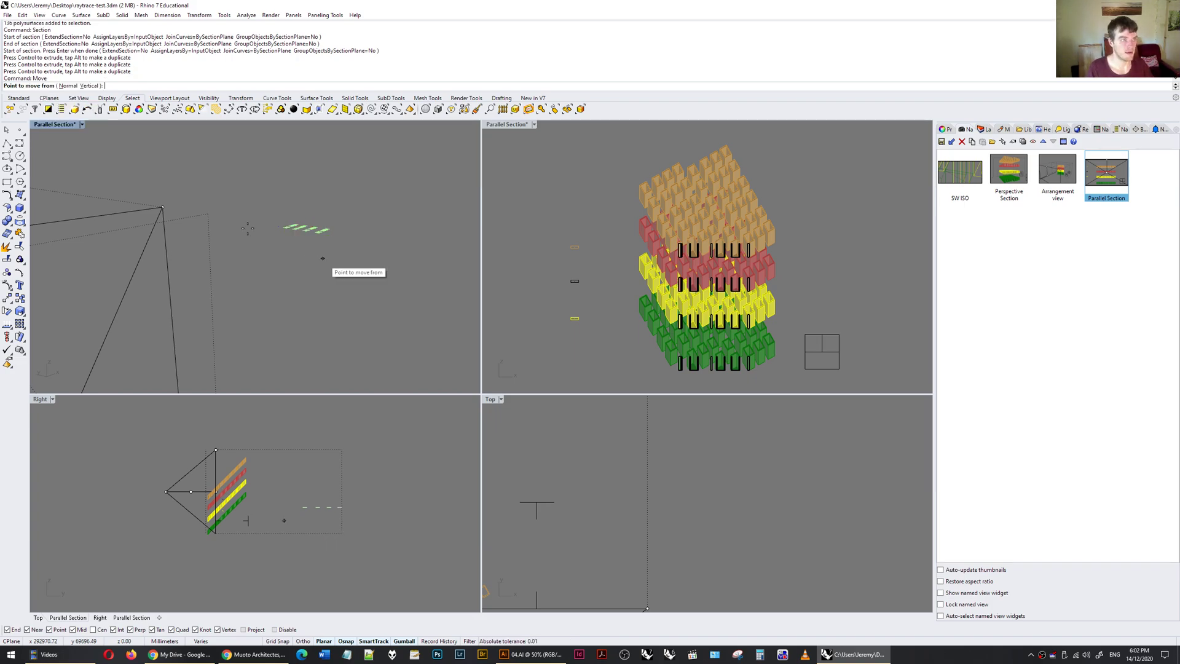
click(90, 86)
click(319, 236)
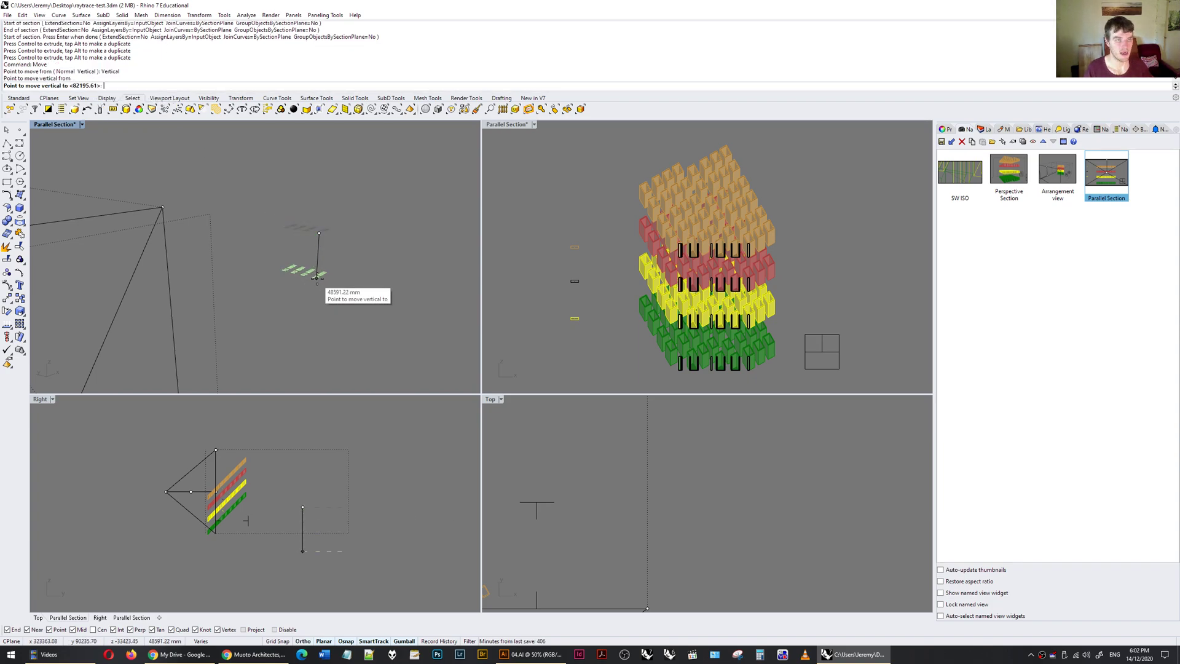
text(0)
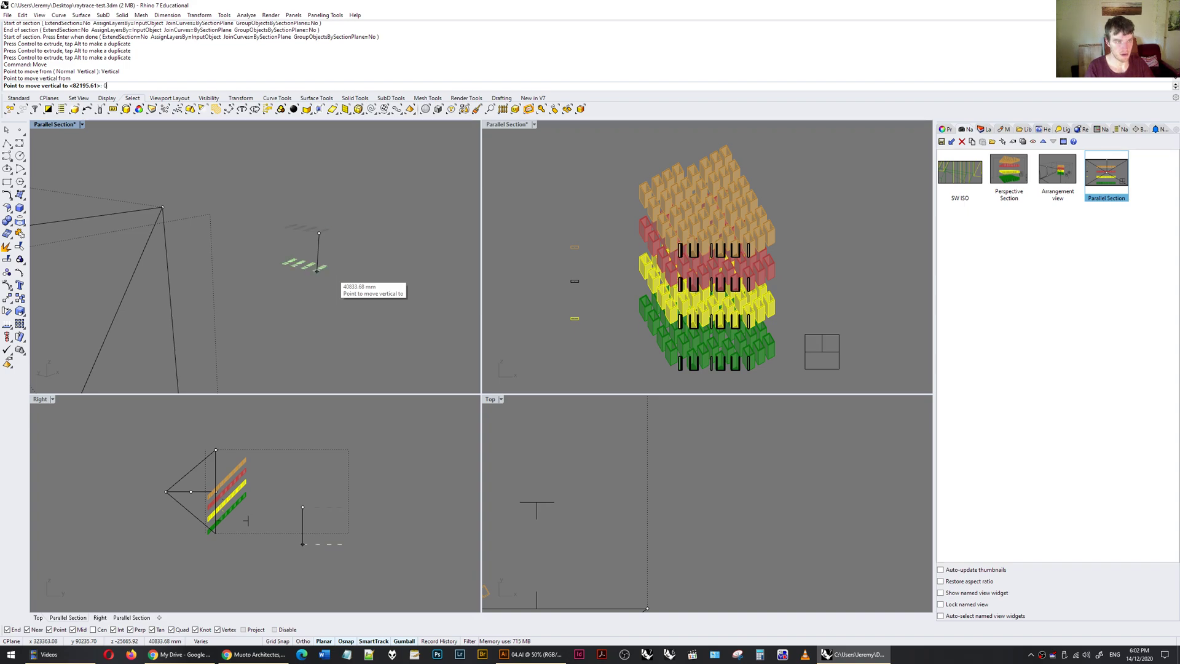
text(.)
text(0,)
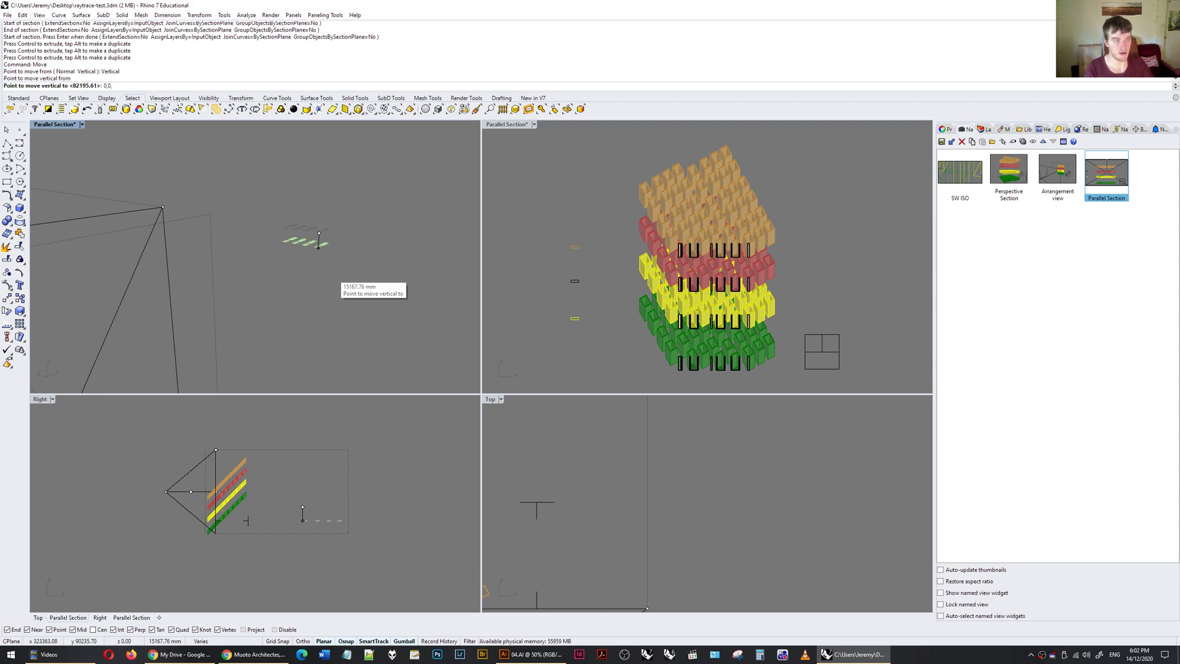
text(0)
key(Return)
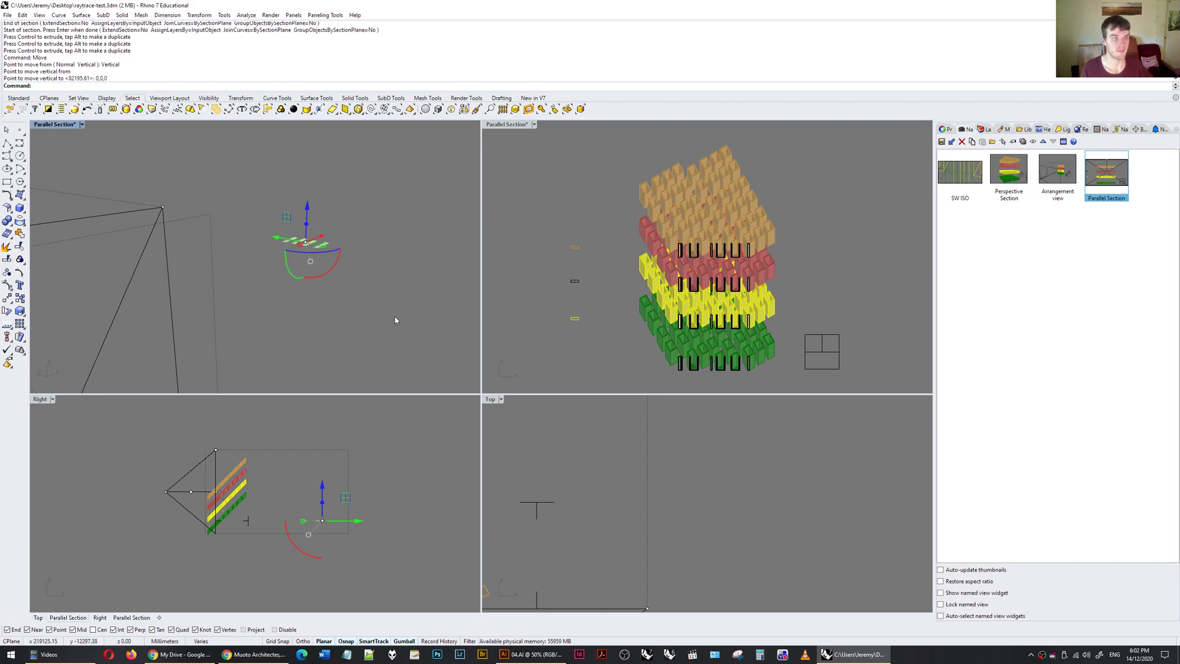
Select the whole model in the Parallel Section view and run Make2D with clipping-plane intersections
mouse_move(385, 264)
right_down()
mouse_move(360, 271)
mouse_move(400, 262)
right_up()
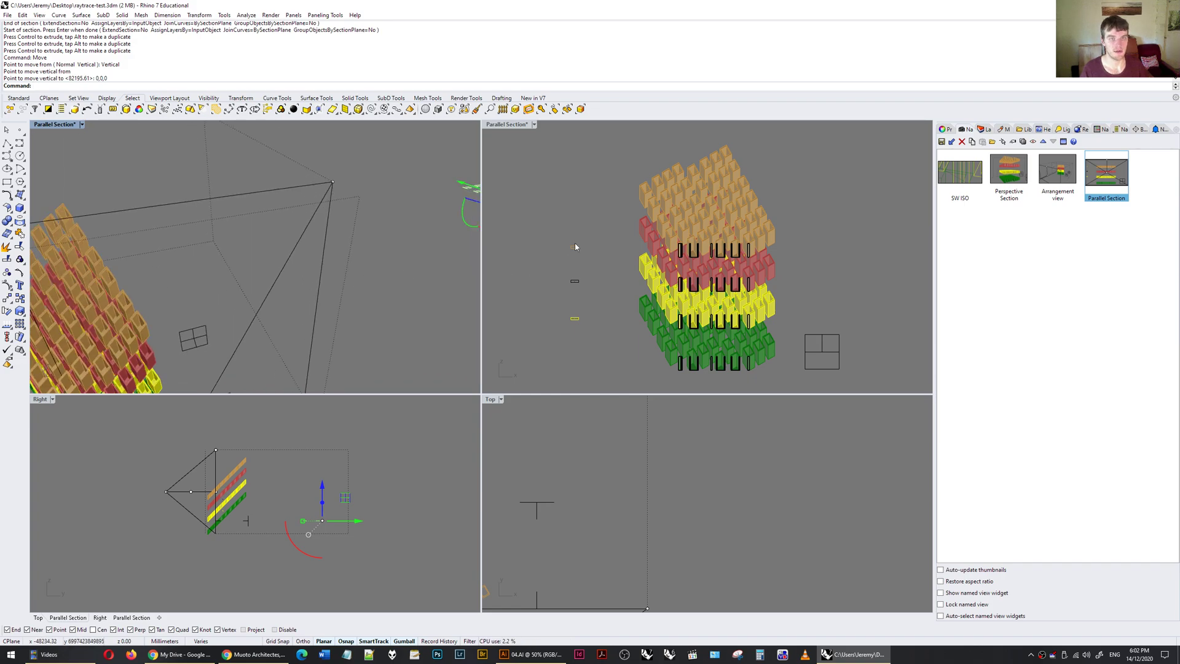
click(575, 184)
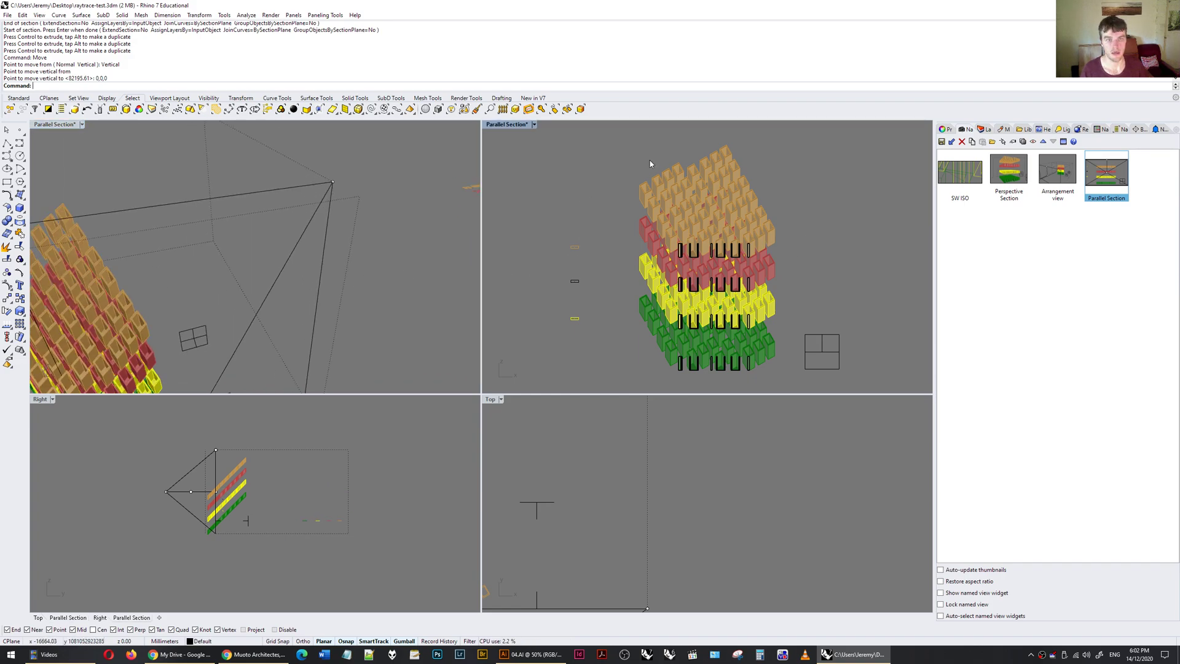
drag(704, 229, 791, 381)
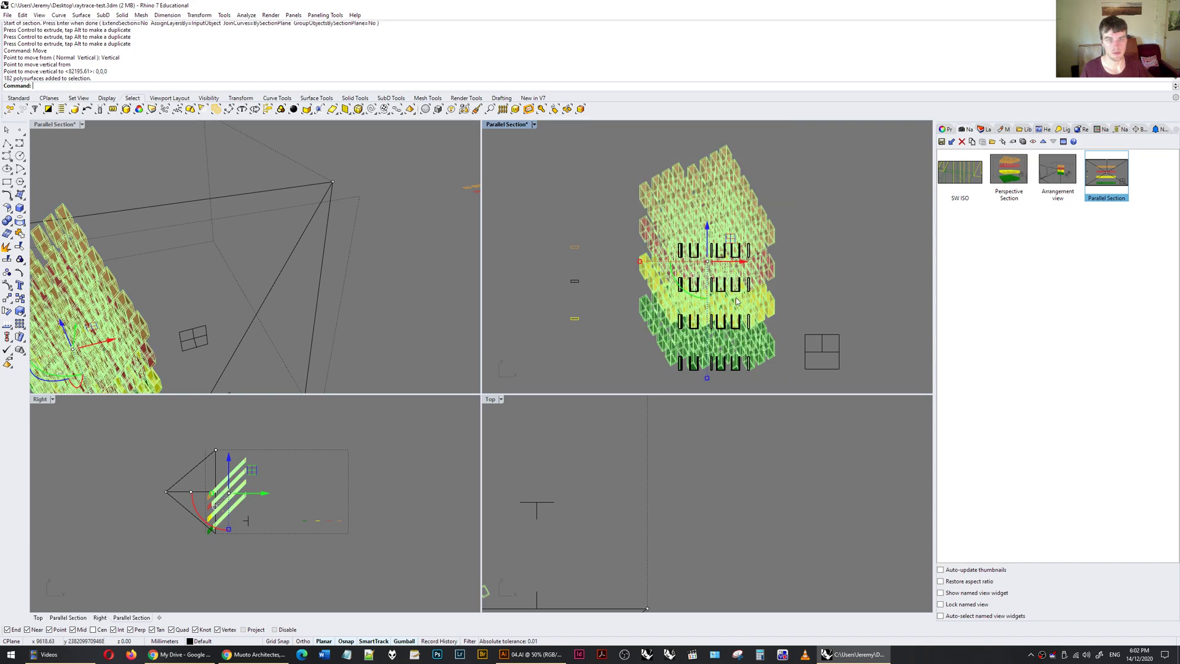
text(Mak)
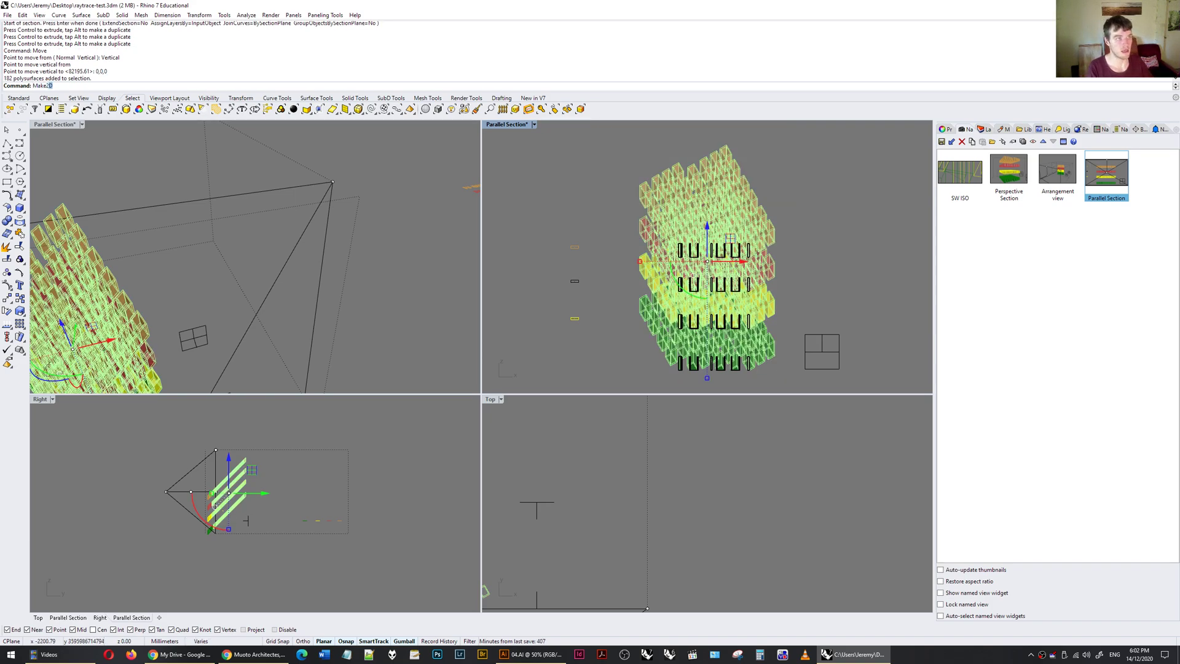
text(e)
key(Return)
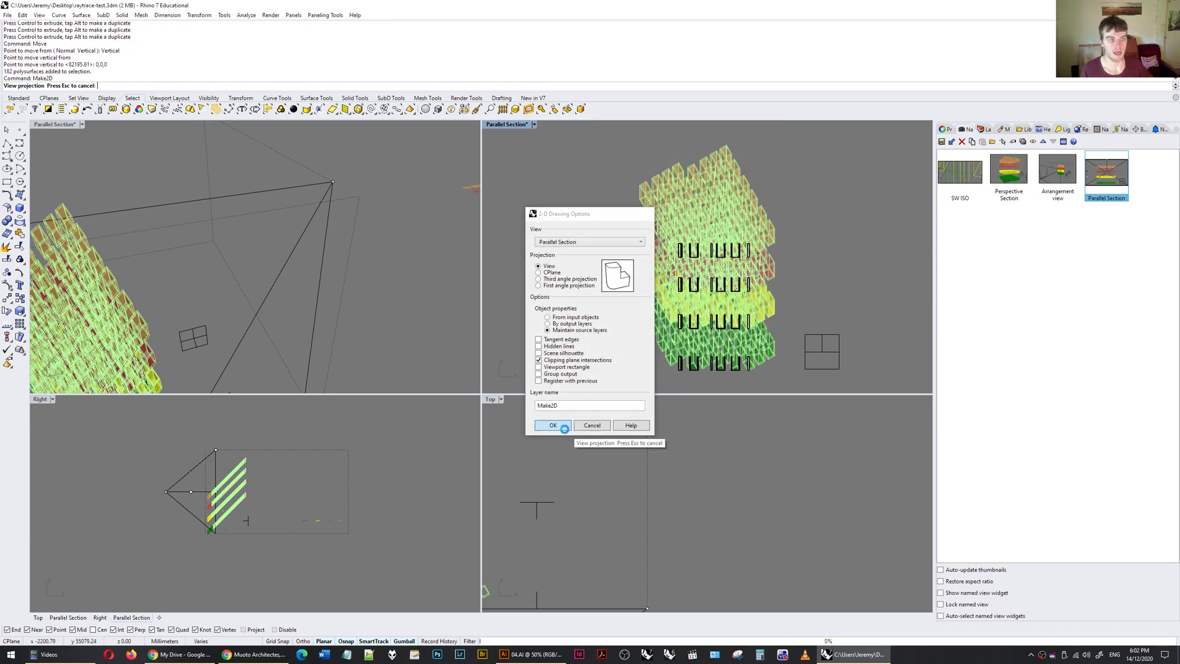
click(556, 426)
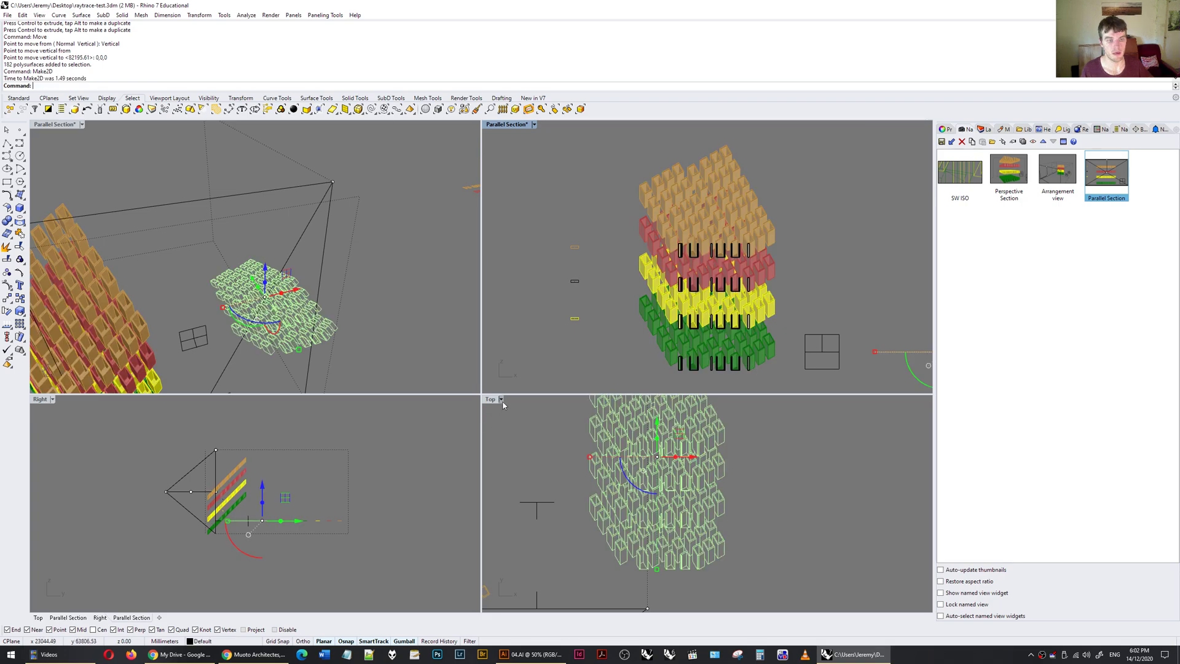
Maximise the Top view, select the 24 section curves and move them over the drawing's cut
double_click(492, 400)
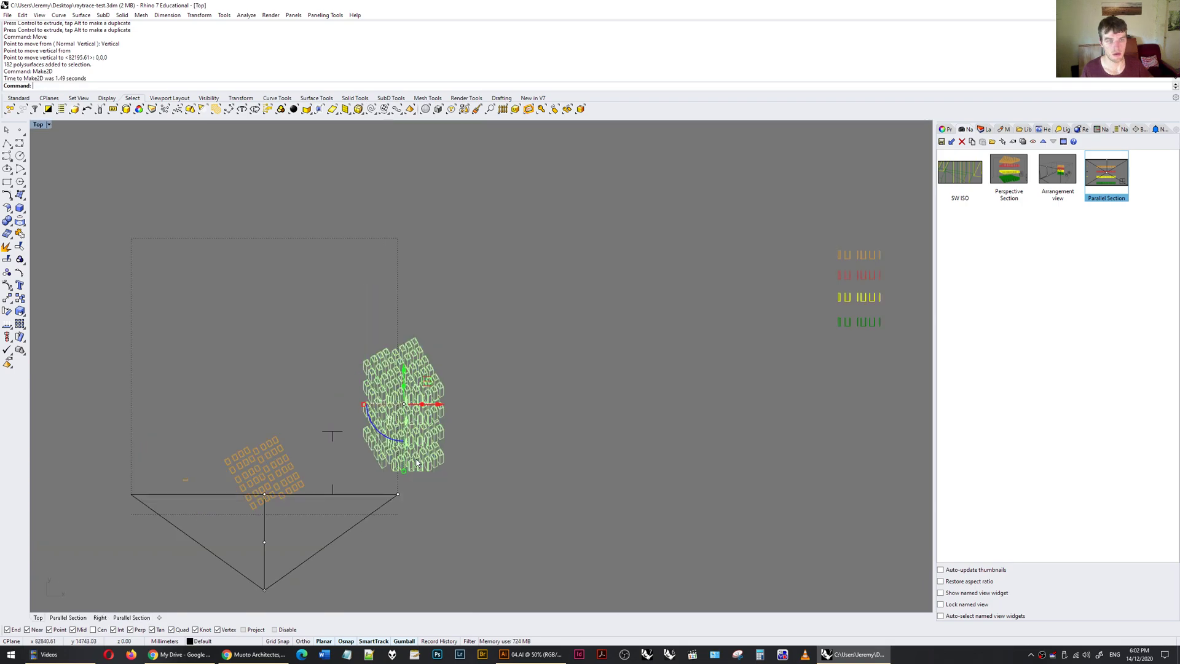
scroll(417, 462, down, 5)
drag(736, 313, 636, 413)
scroll(693, 310, up, 15)
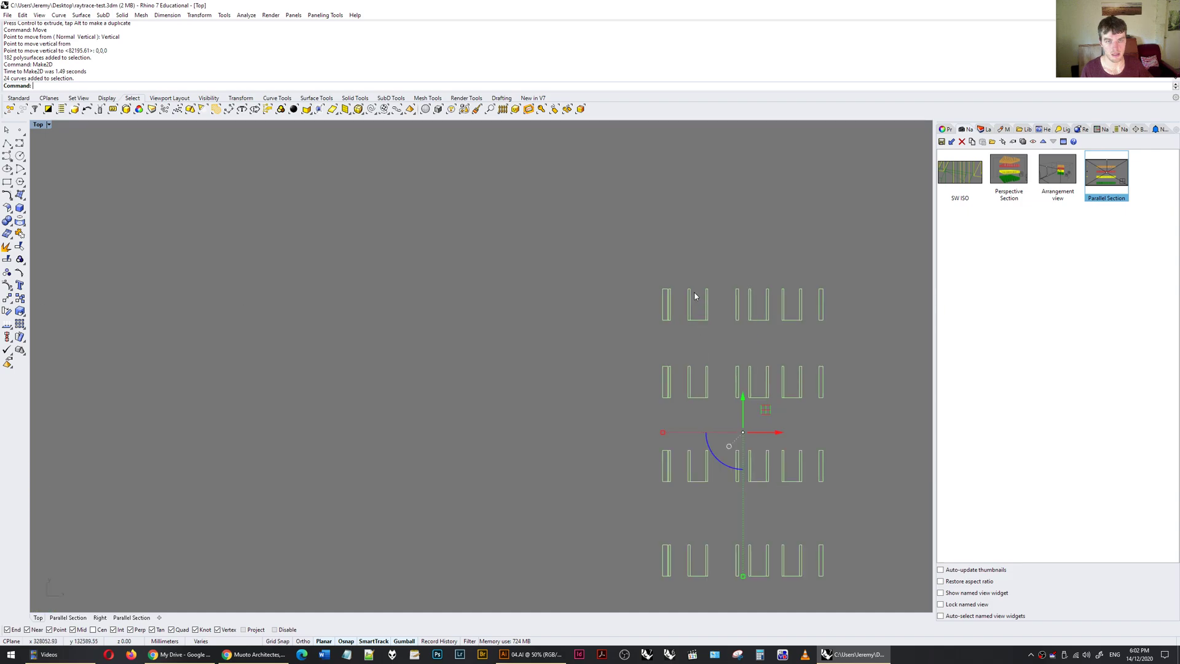
scroll(695, 297, up, 3)
text(v)
key(Return)
scroll(673, 359, down, 6)
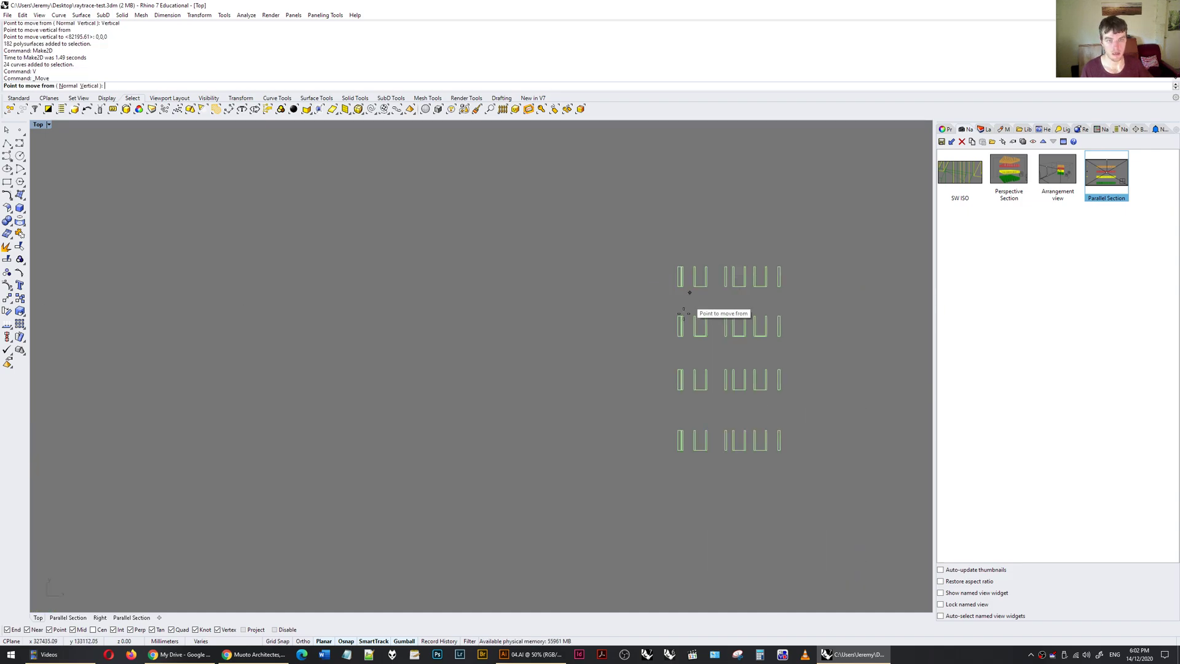
click(679, 450)
scroll(746, 326, down, 5)
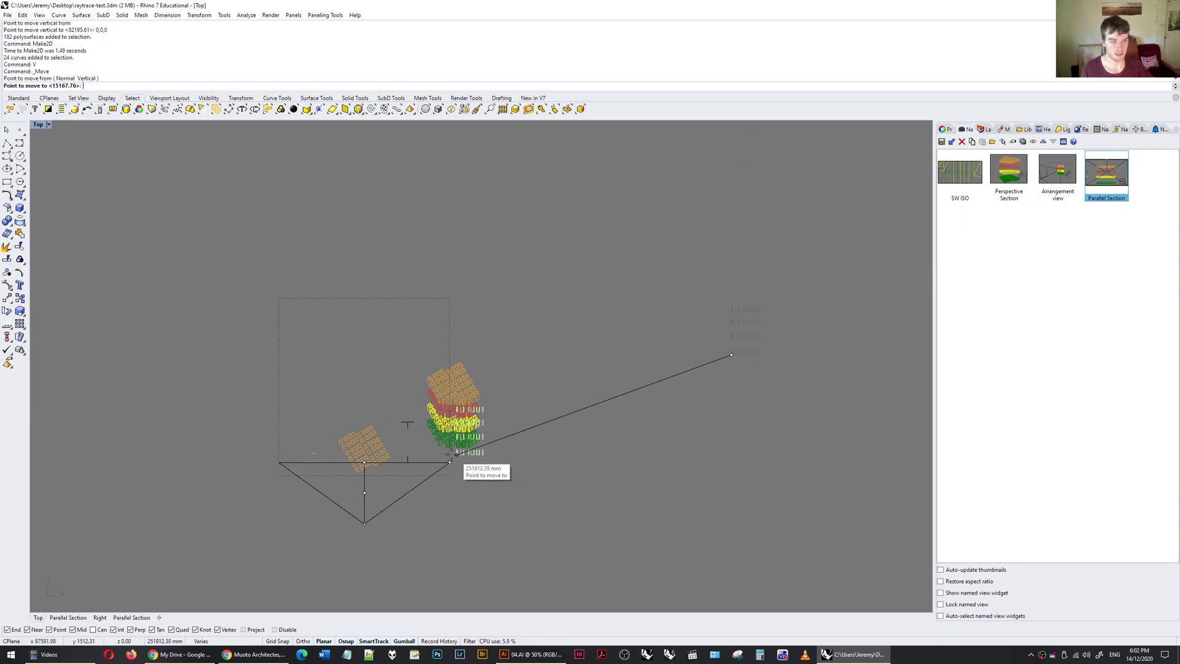
scroll(486, 464, up, 7)
scroll(458, 456, up, 7)
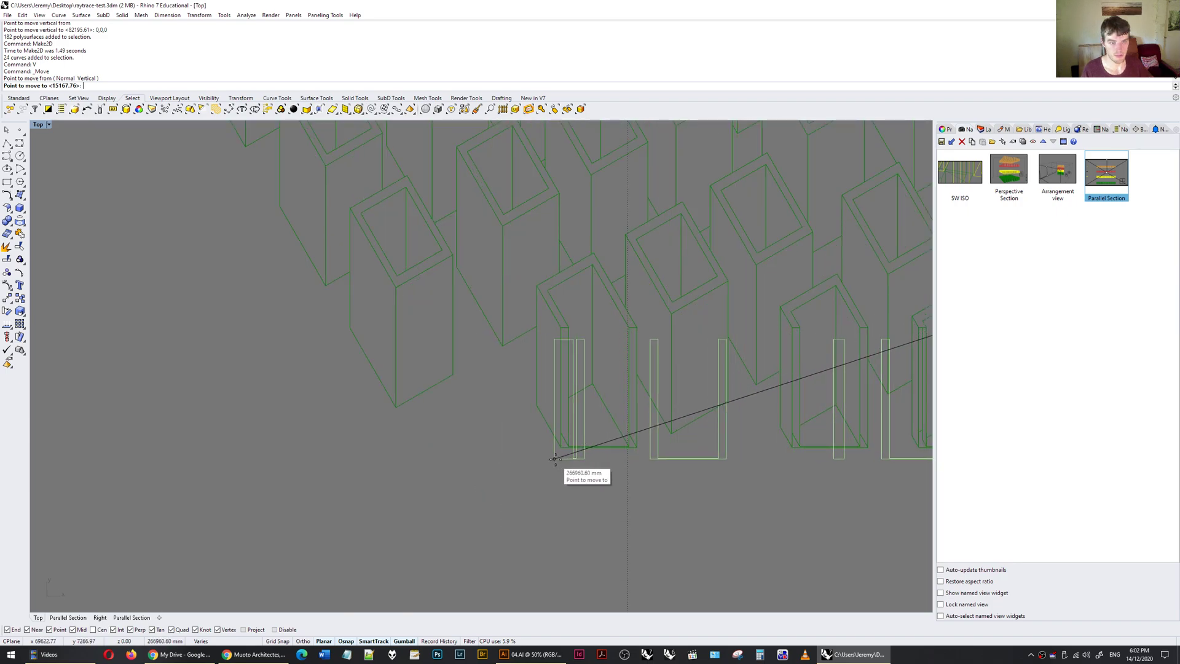
scroll(556, 463, down, 6)
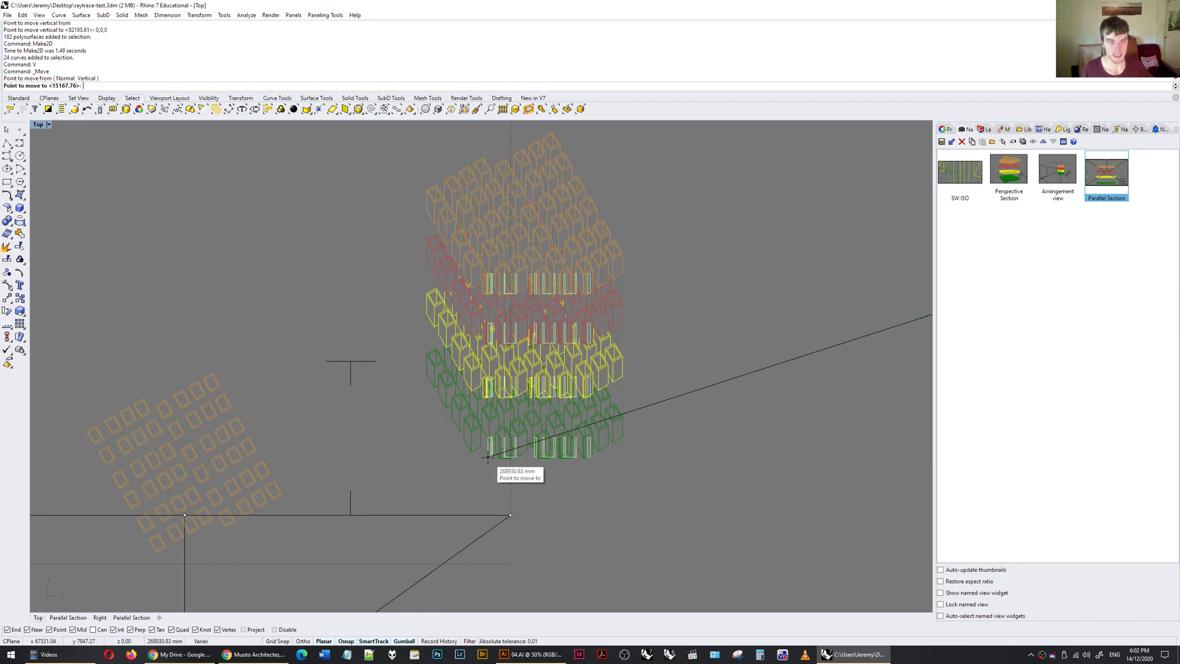
click(486, 457)
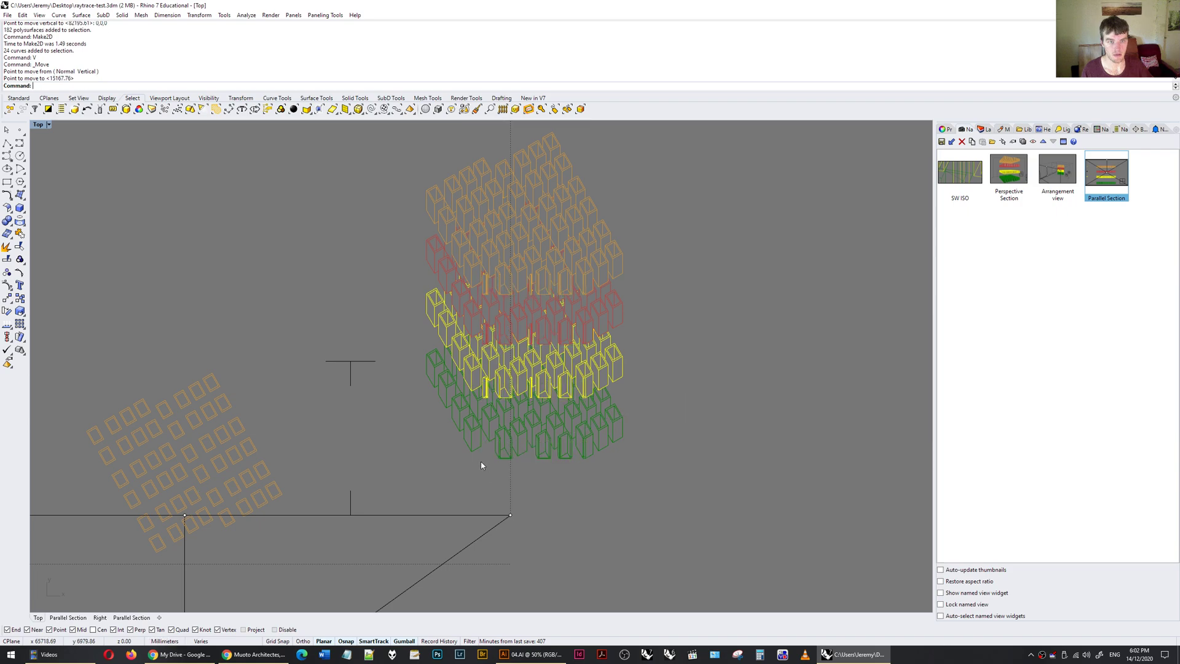
scroll(773, 386, down, 5)
scroll(818, 308, up, 10)
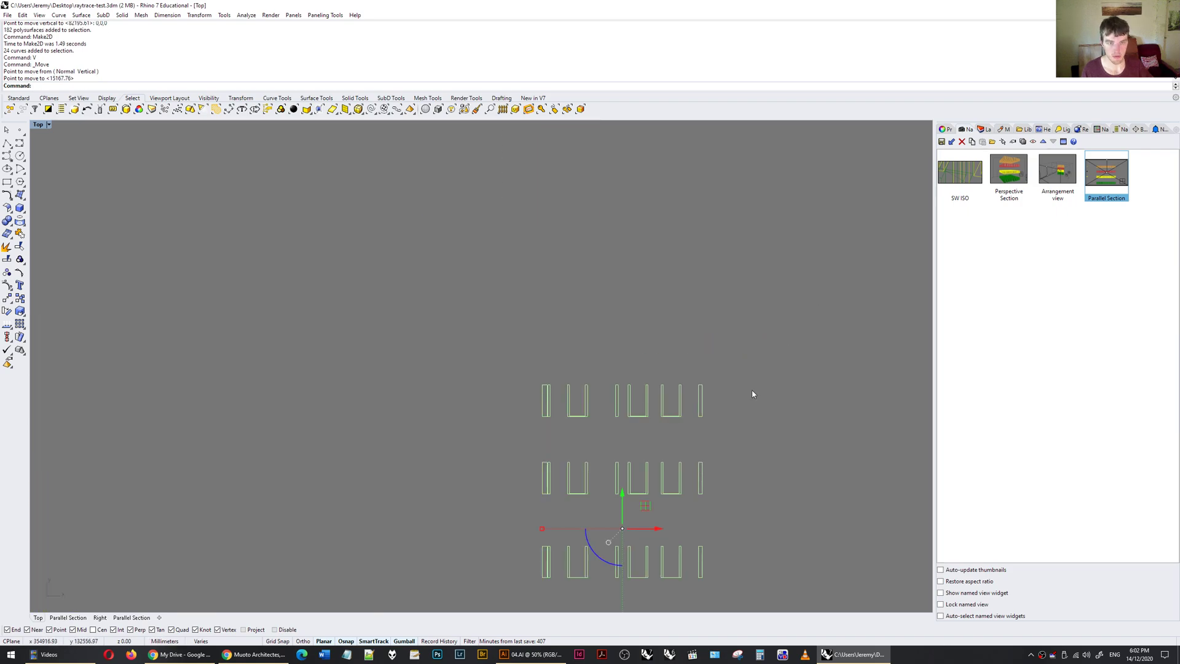
Move the curves again, snapping their corner onto the matching Make2D cut corner
text(v)
key(Return)
click(702, 386)
scroll(765, 346, down, 3)
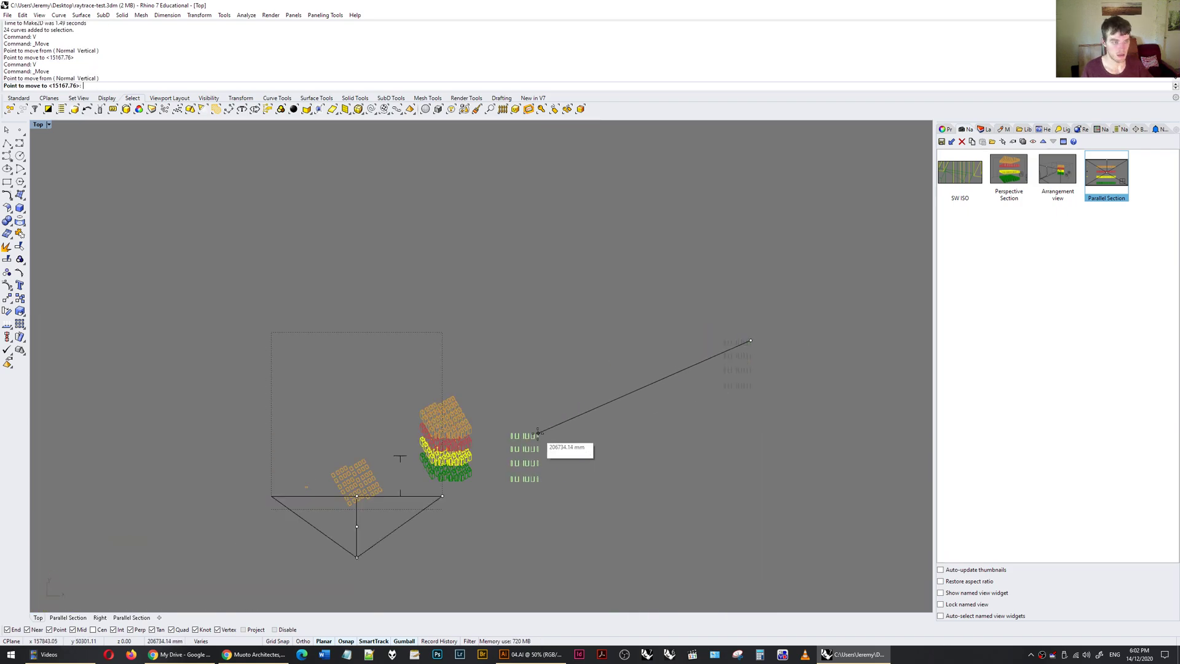
scroll(538, 433, up, 10)
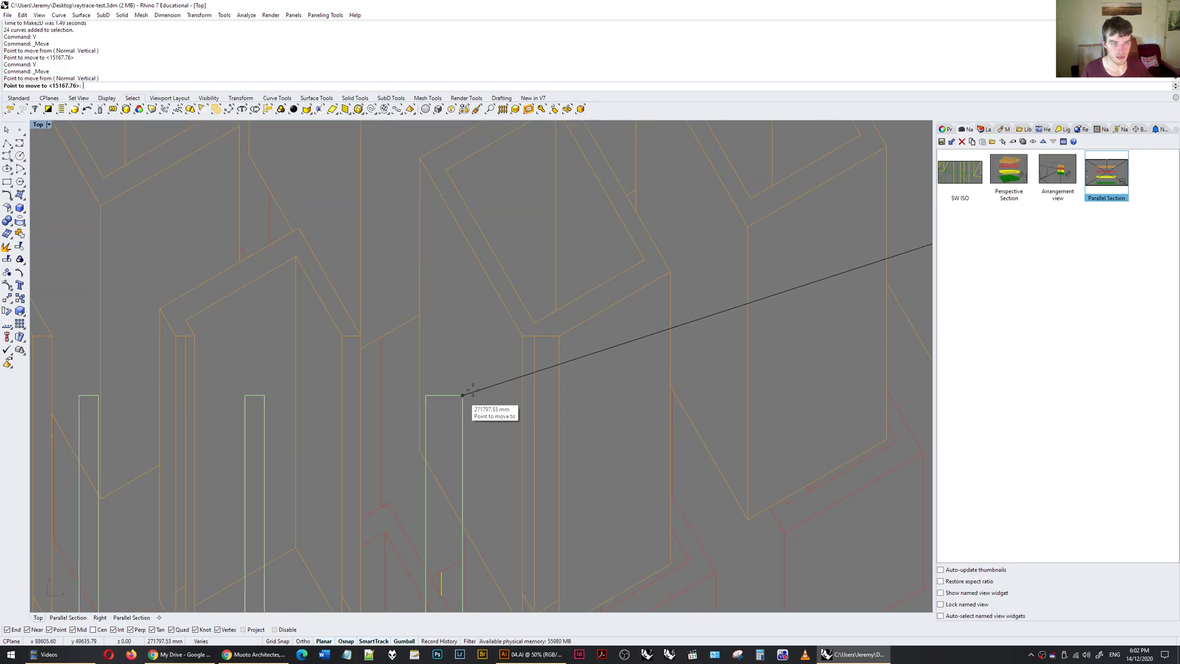
click(559, 336)
scroll(572, 190, down, 5)
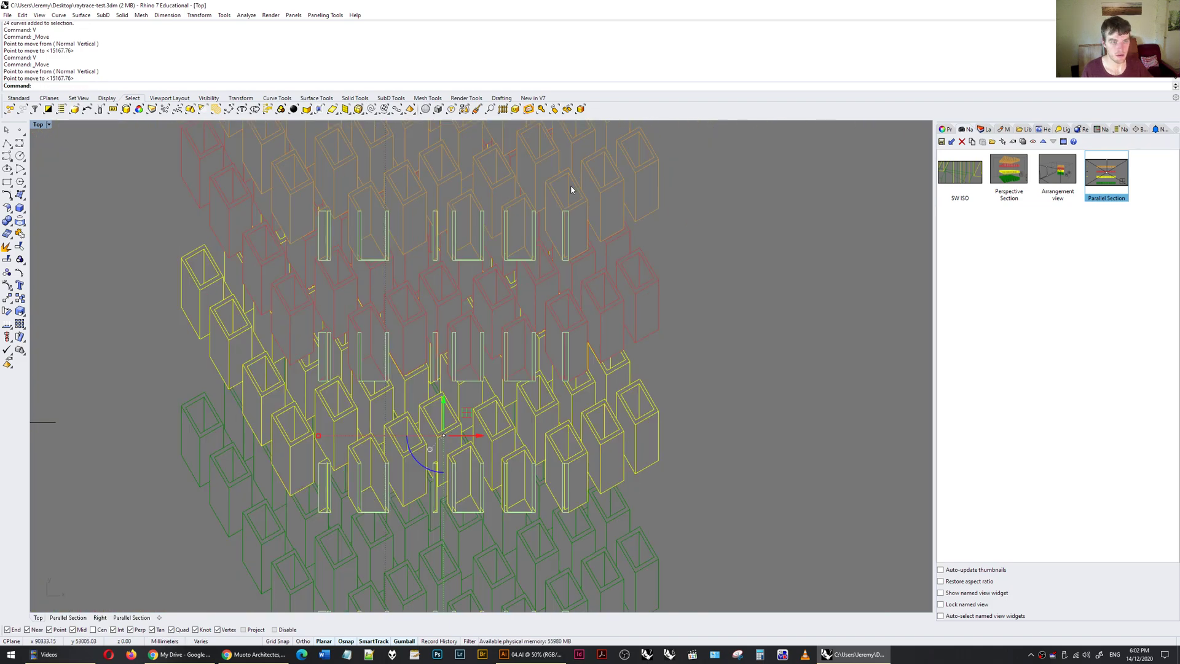
scroll(392, 485, up, 10)
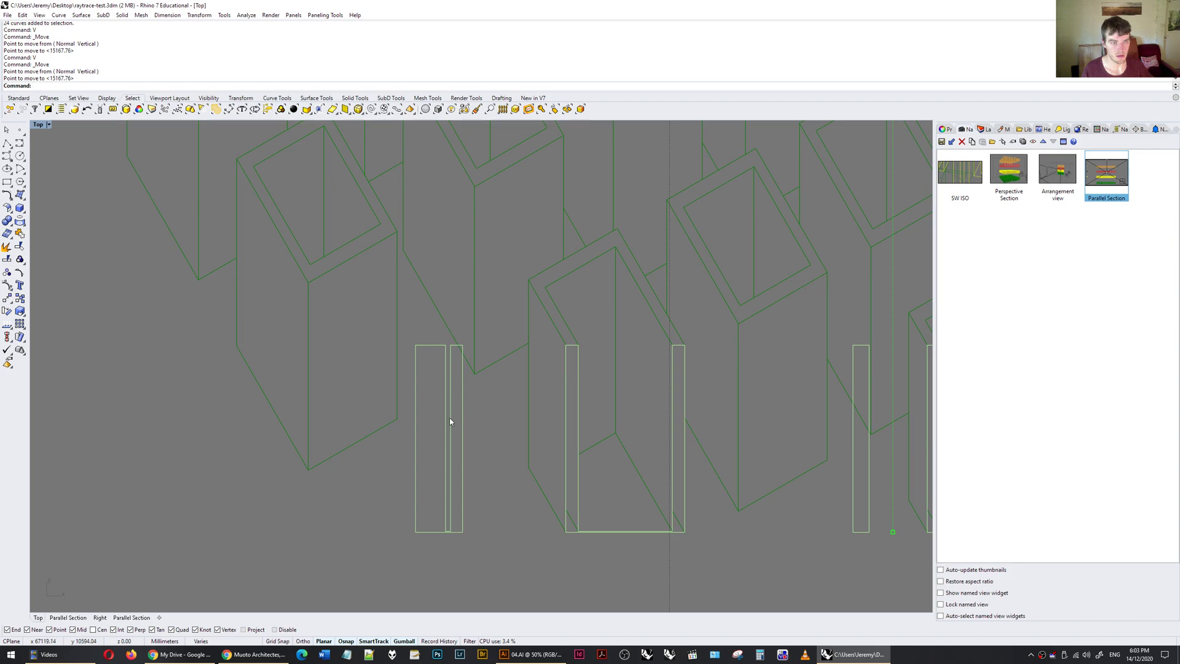
scroll(405, 489, down, 5)
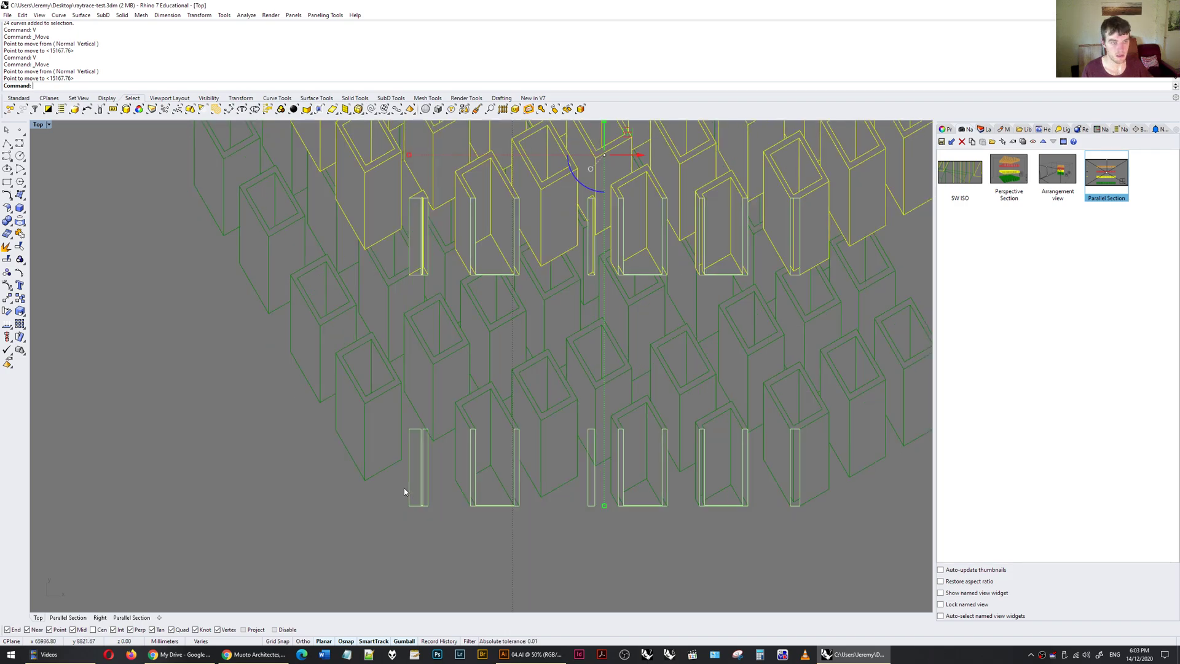
scroll(404, 488, down, 5)
scroll(401, 422, up, 8)
scroll(398, 383, down, 10)
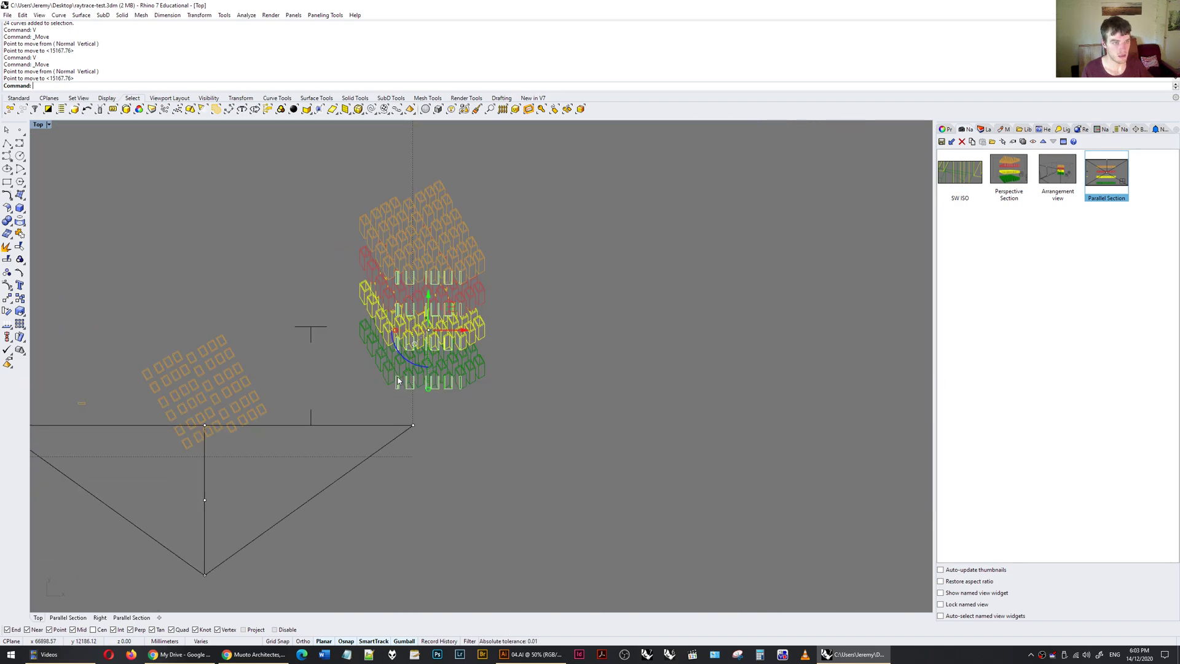
Return to four views, re-maximise Top, and window-select all curves of the Make2D drawing
double_click(38, 125)
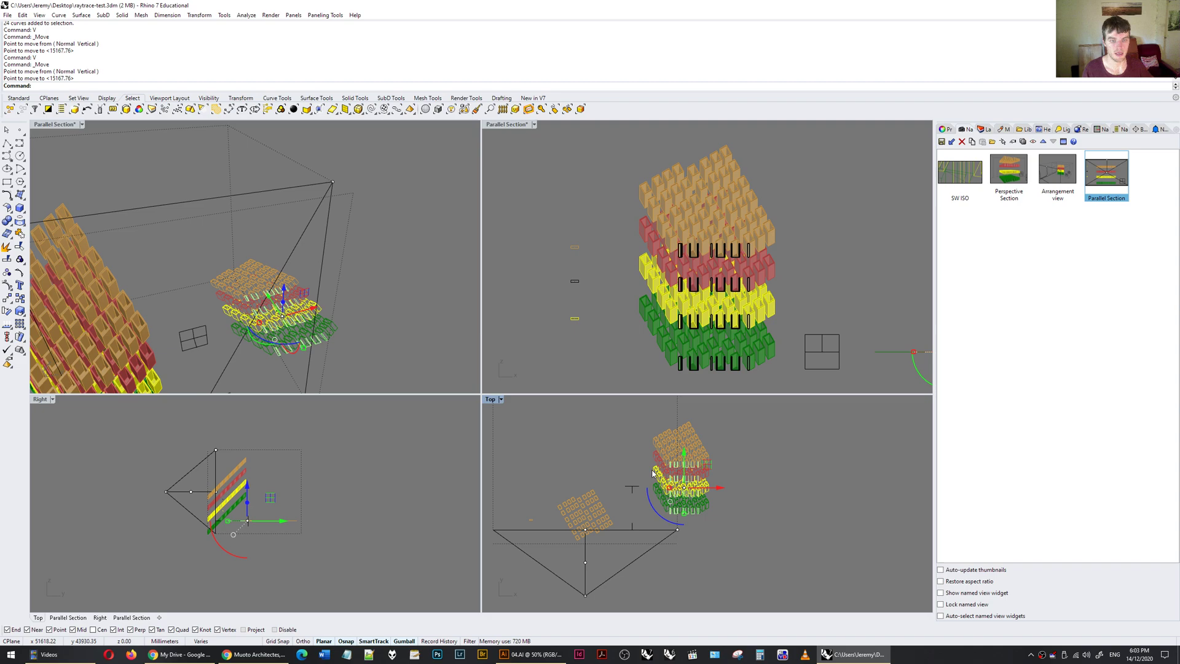
double_click(490, 399)
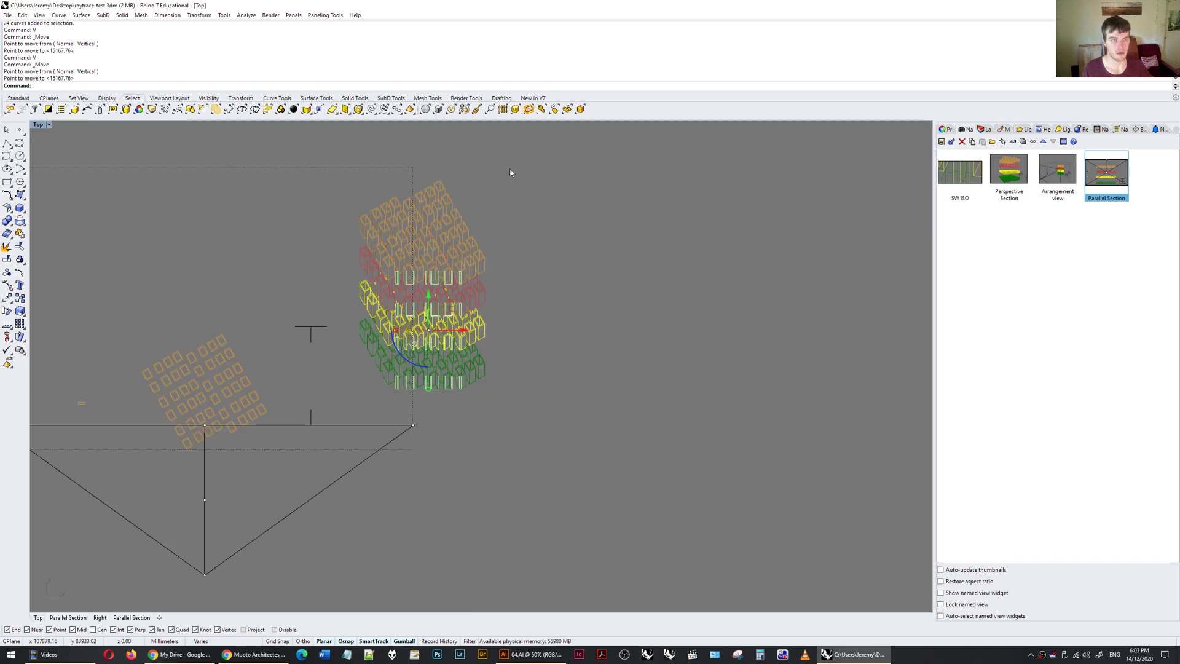
drag(511, 163, 349, 403)
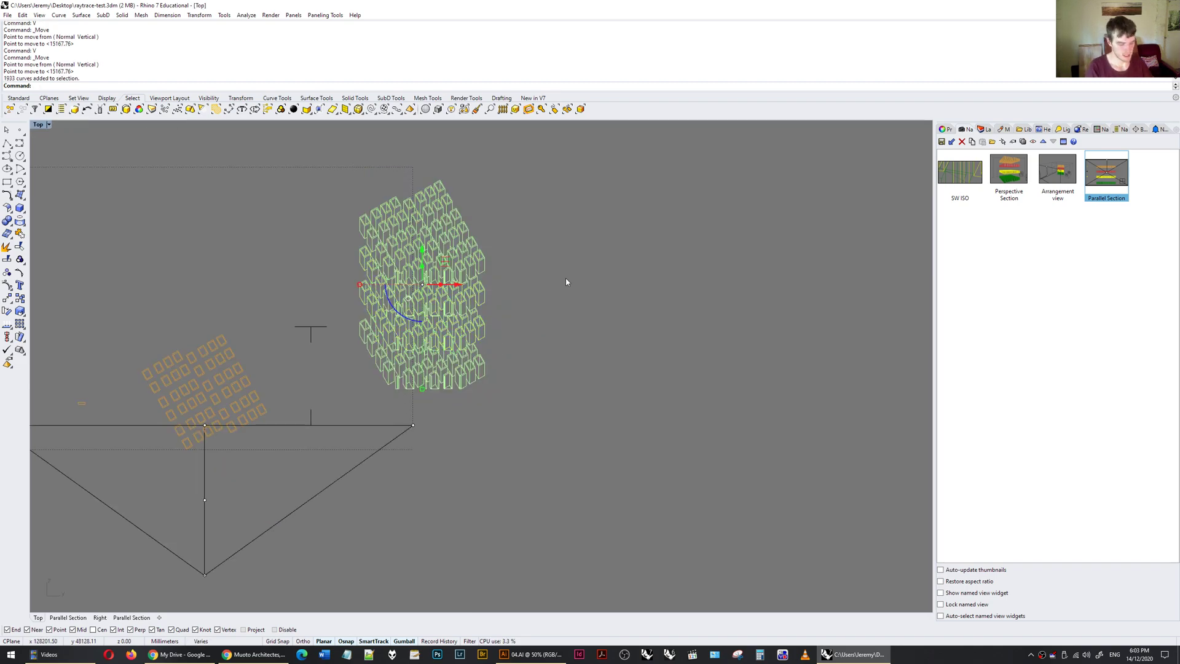
Export the selected curves with Exp, overwriting the existing 05.AI with default AI settings
text(Exp)
key(Return)
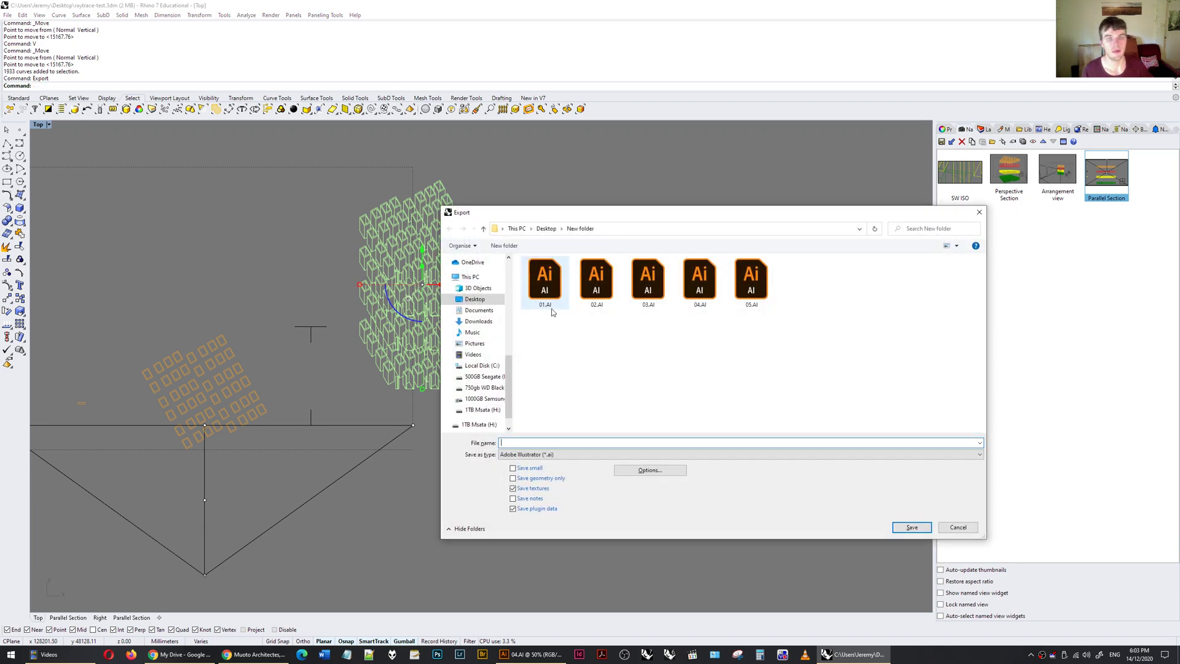
double_click(756, 282)
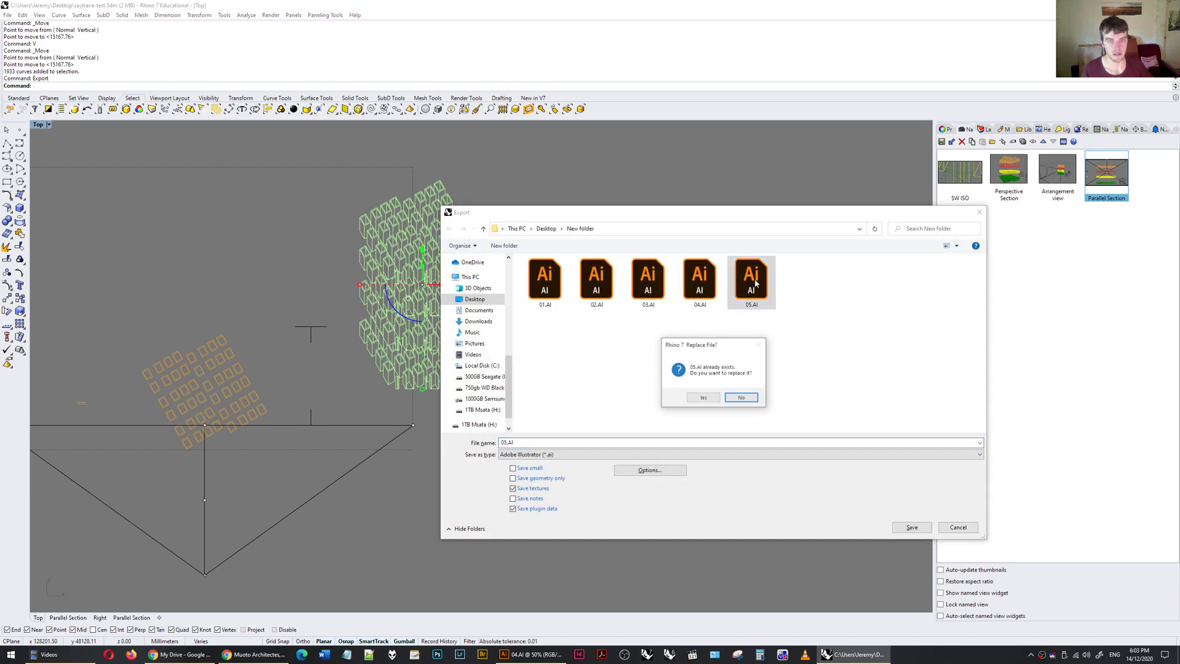
click(707, 398)
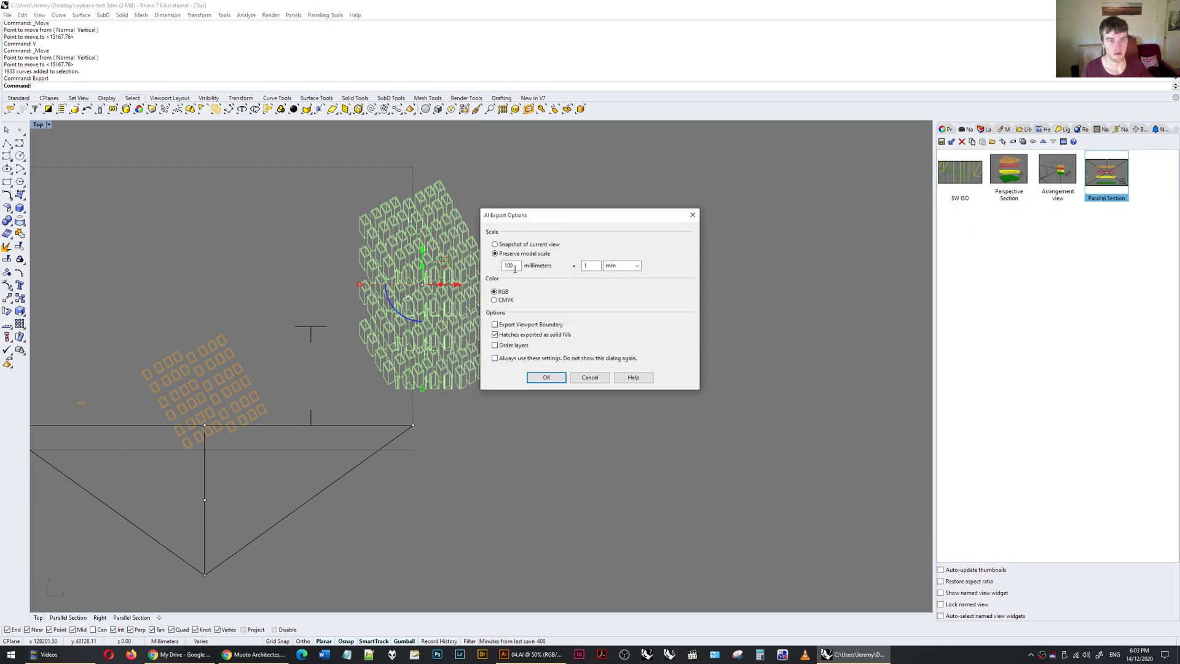
click(546, 377)
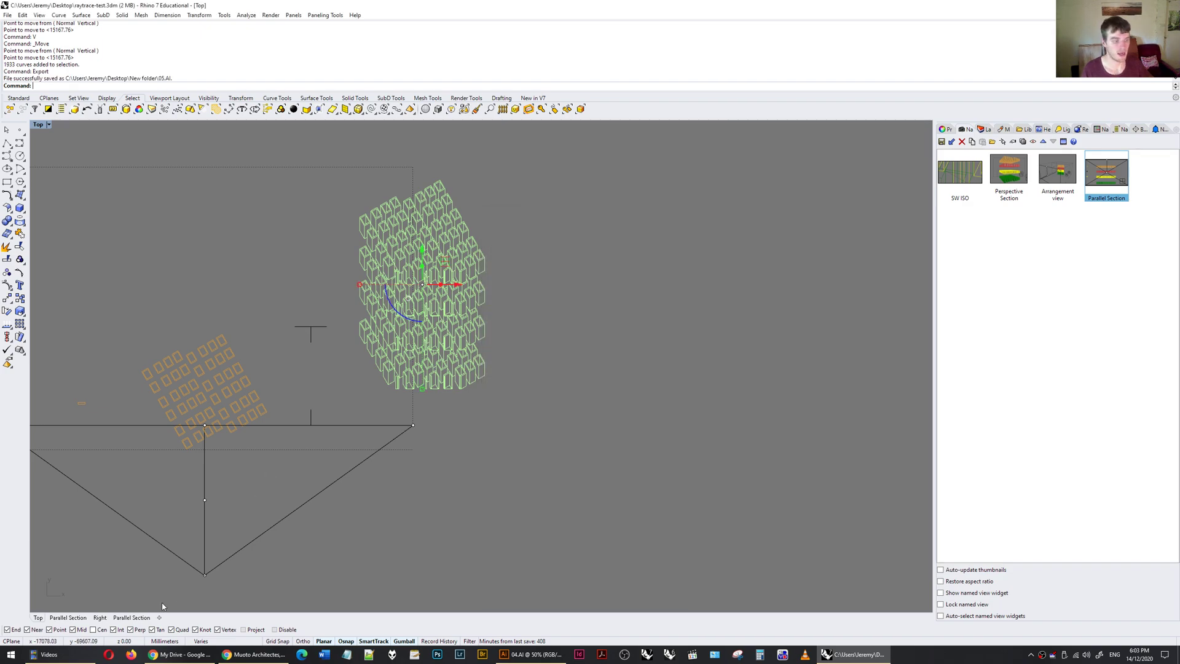
Open Desktop > New folder > 05.AI in Illustrator
click(90, 660)
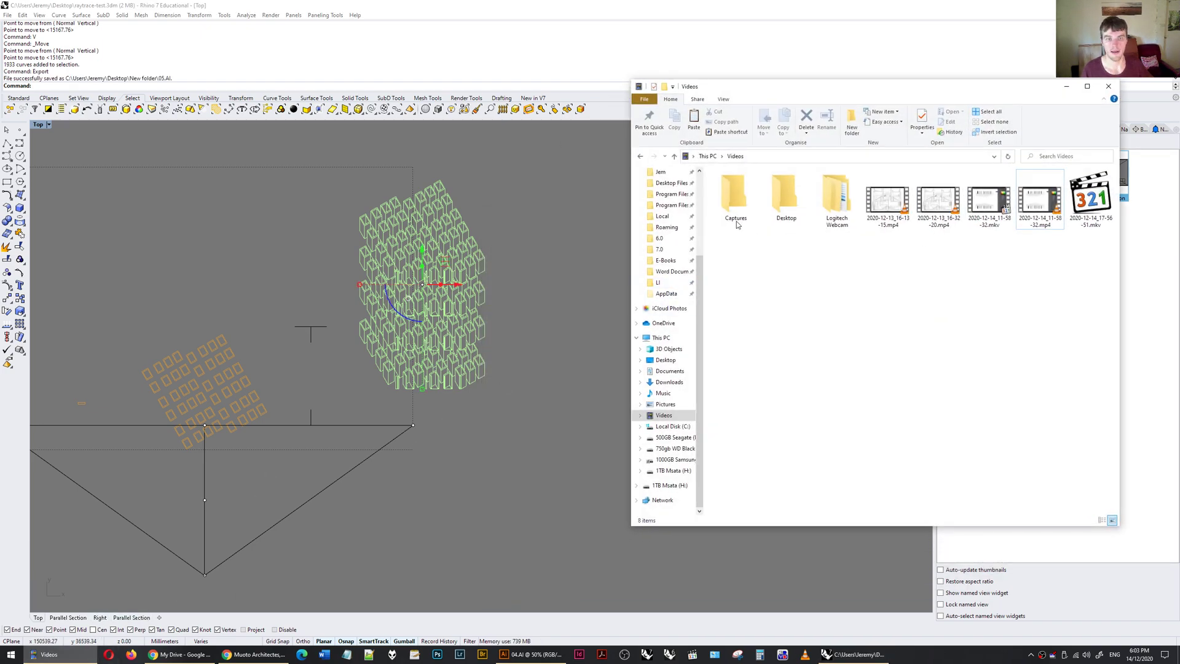
click(666, 360)
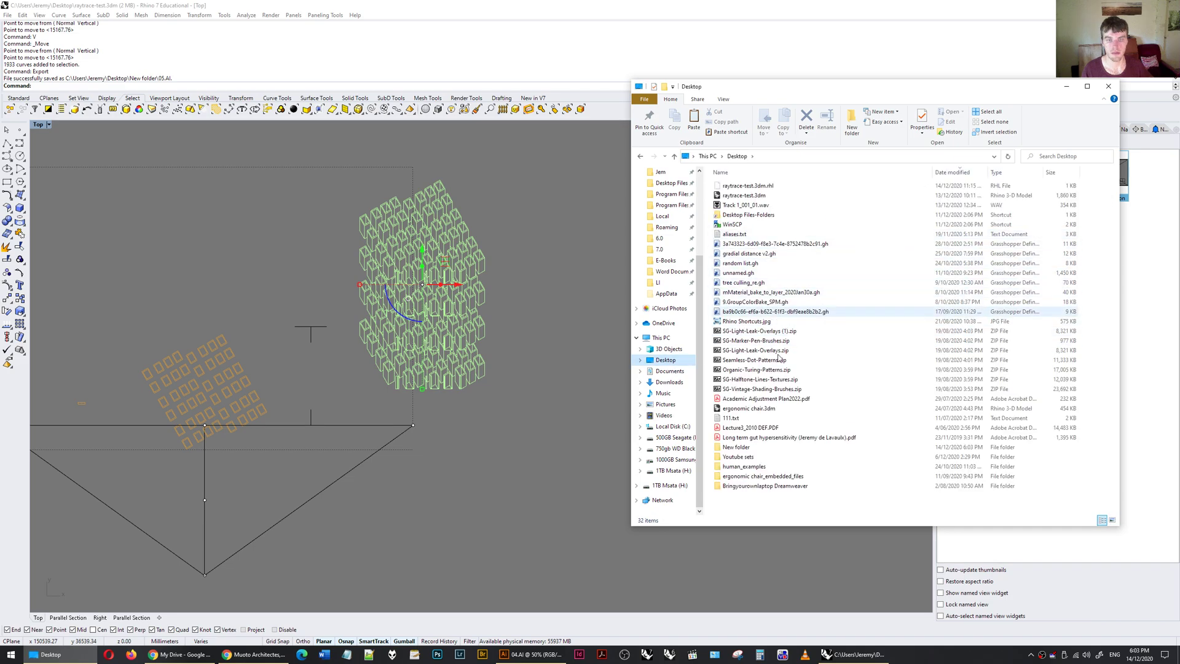
double_click(740, 447)
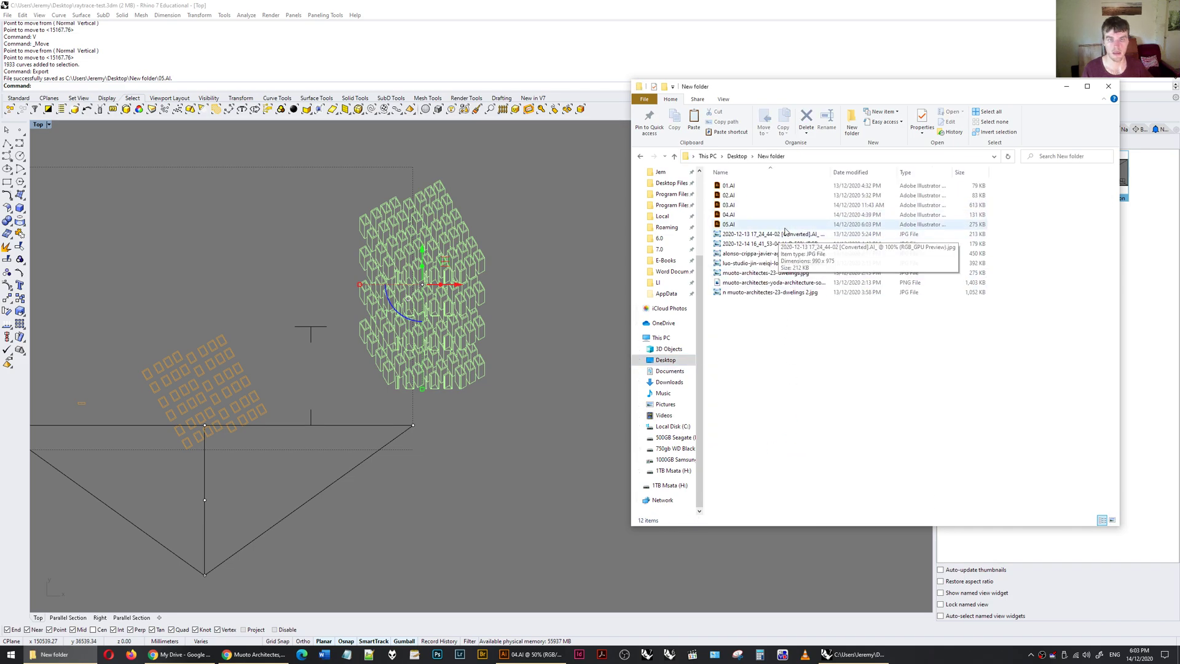
double_click(776, 225)
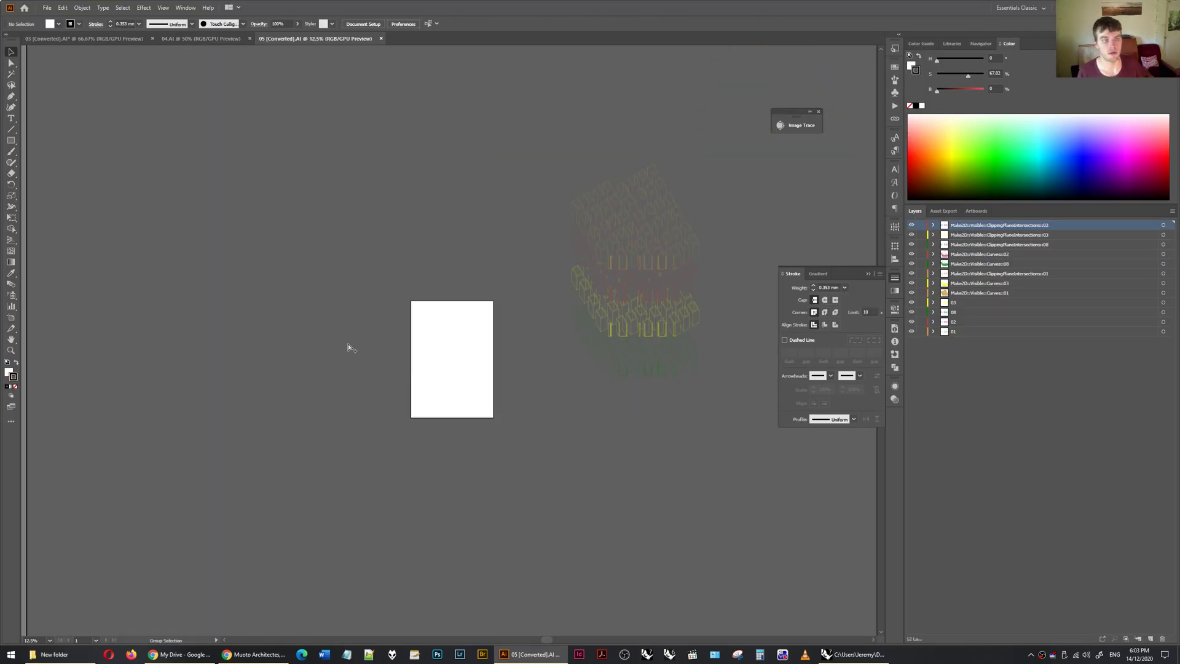
Move the imported section artwork onto the artboard and make its lines black
click(634, 252)
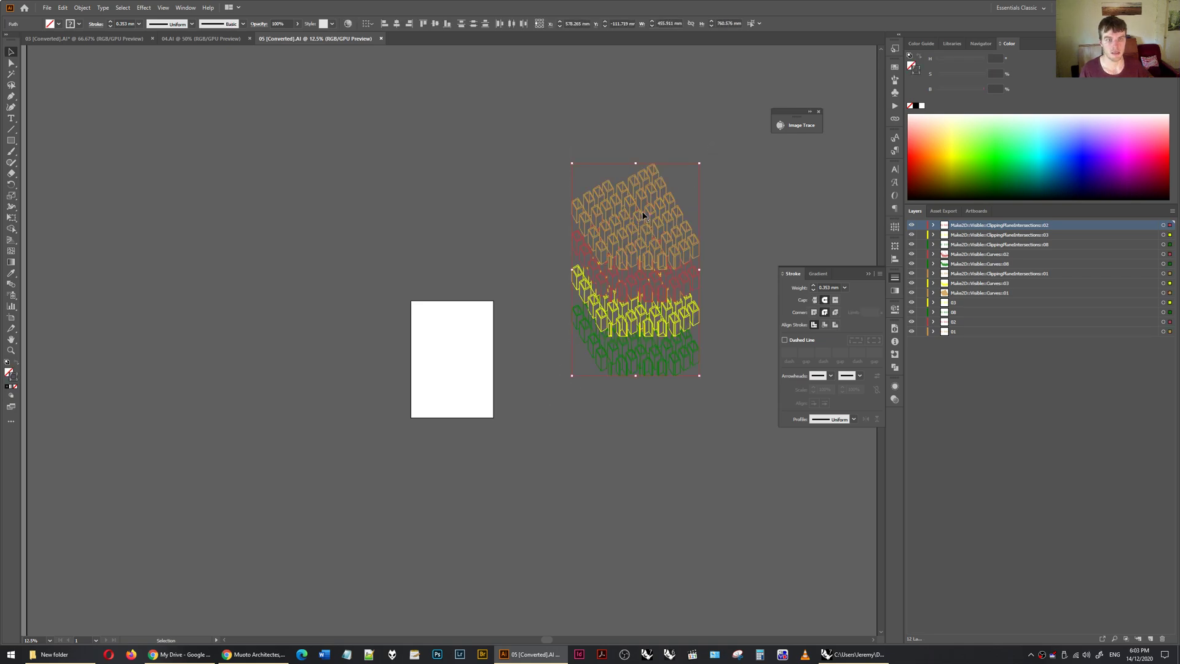
drag(643, 215, 465, 277)
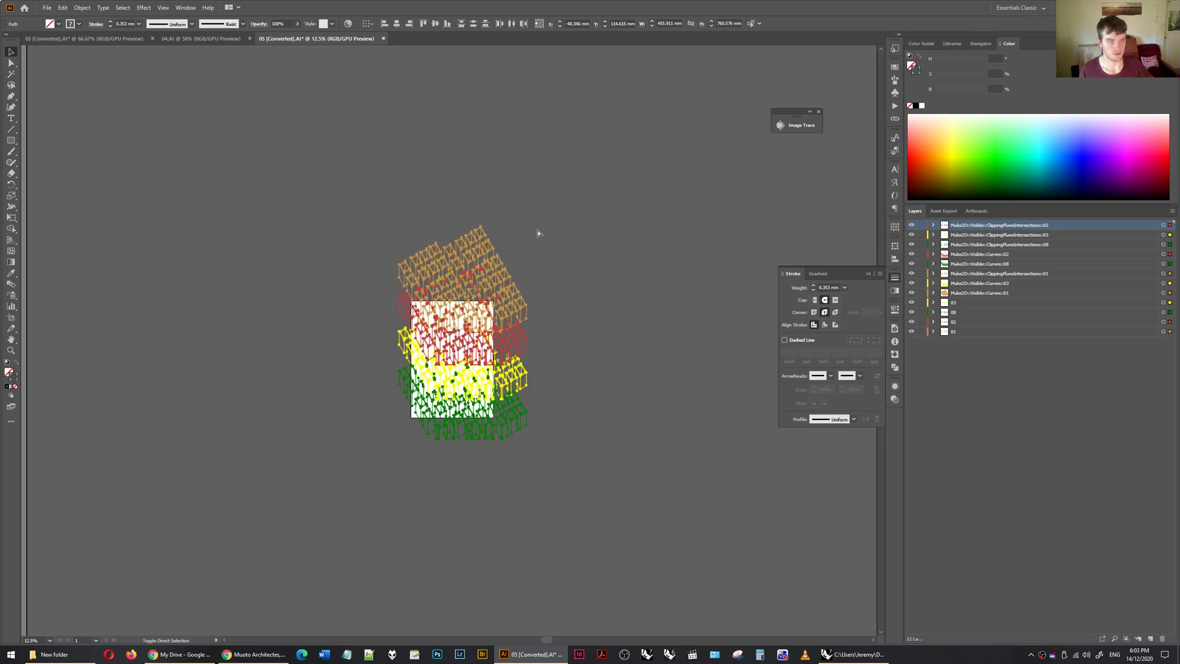
drag(538, 233, 537, 233)
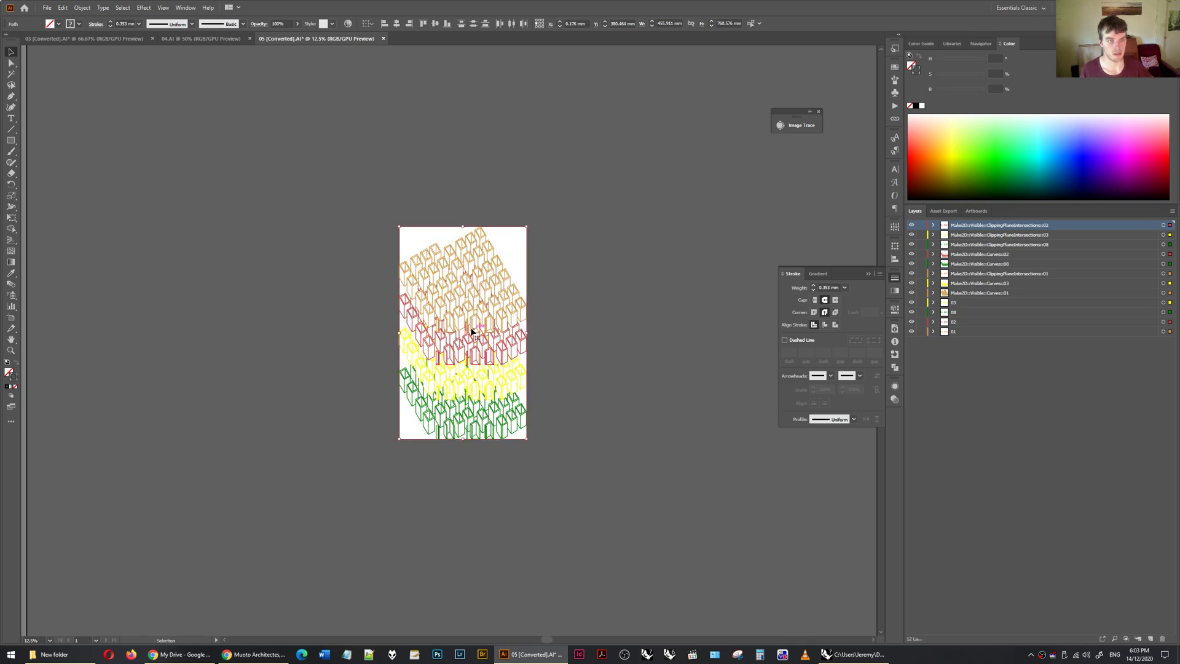
alt+scroll(445, 313, up, 1)
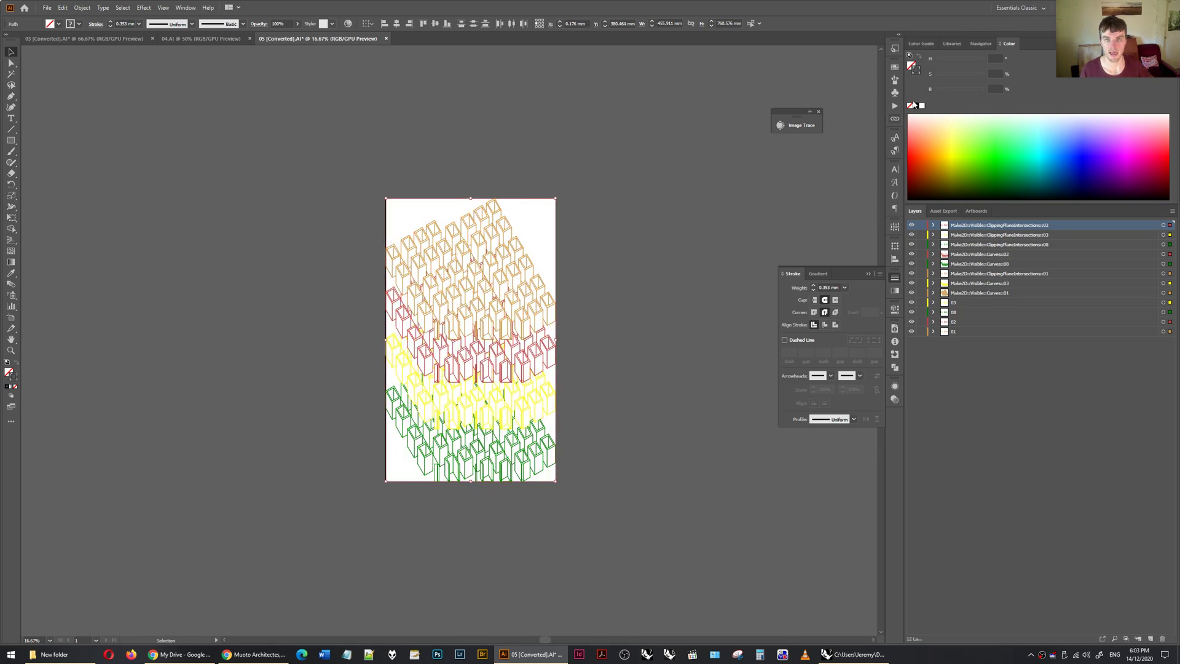
click(915, 105)
click(837, 265)
Create Layer 13 and move the section-cut layers 03, 08, 02 and 01 into it
click(979, 302)
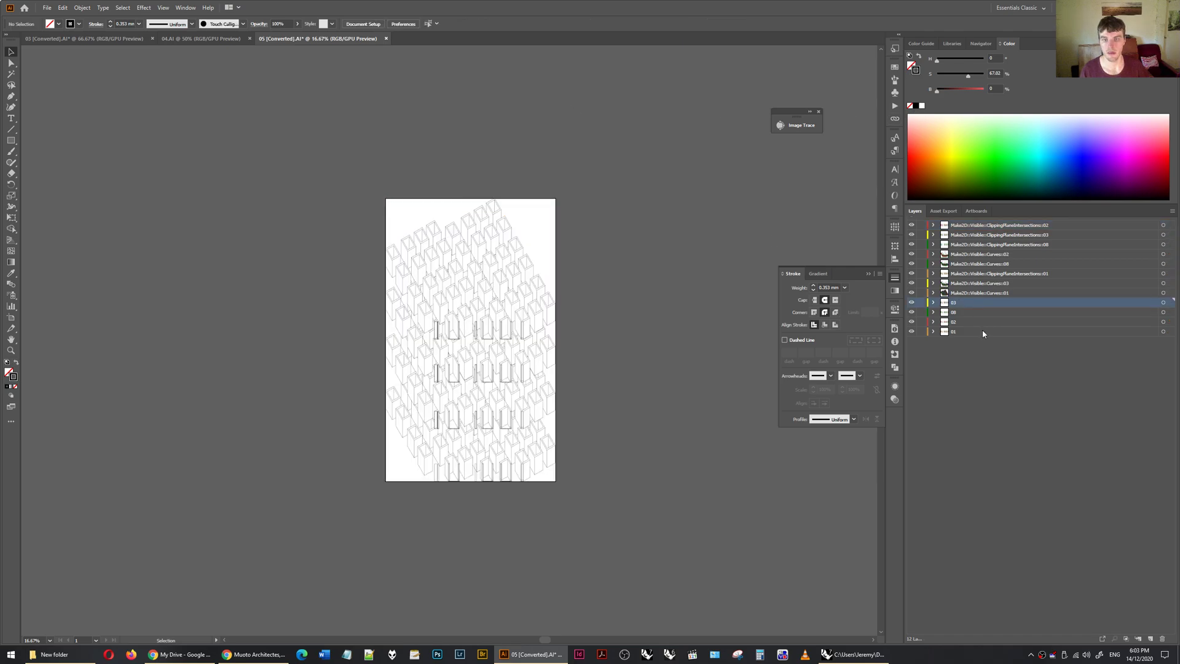
shift+click(982, 329)
drag(998, 301, 993, 223)
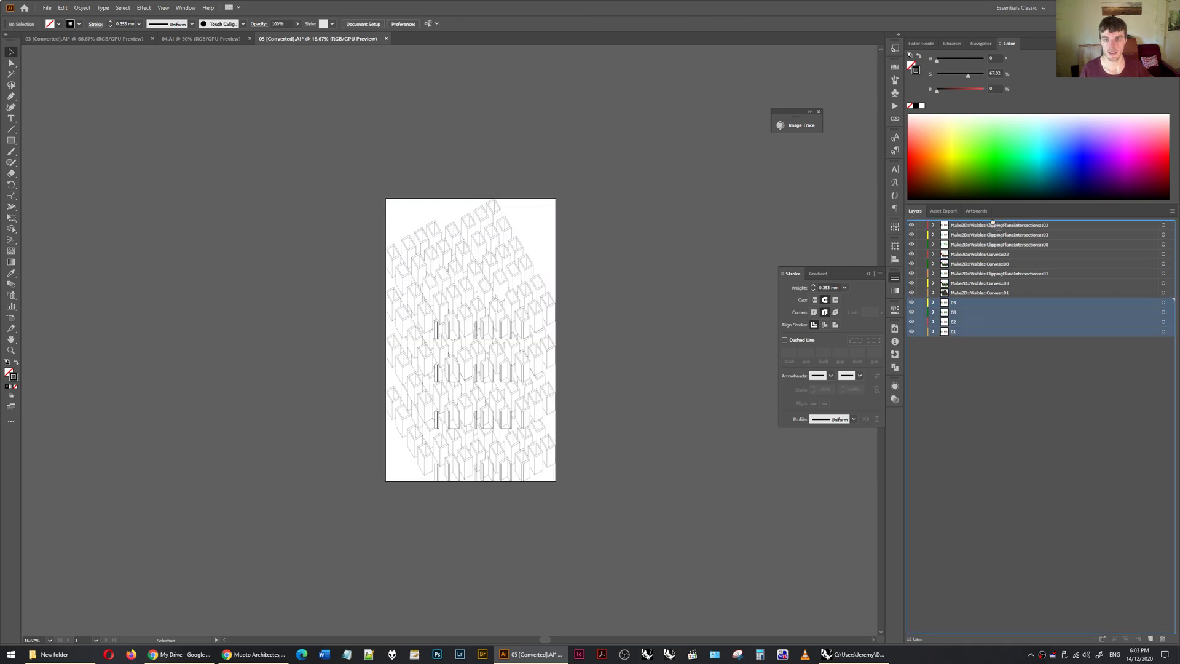
click(1151, 639)
click(984, 235)
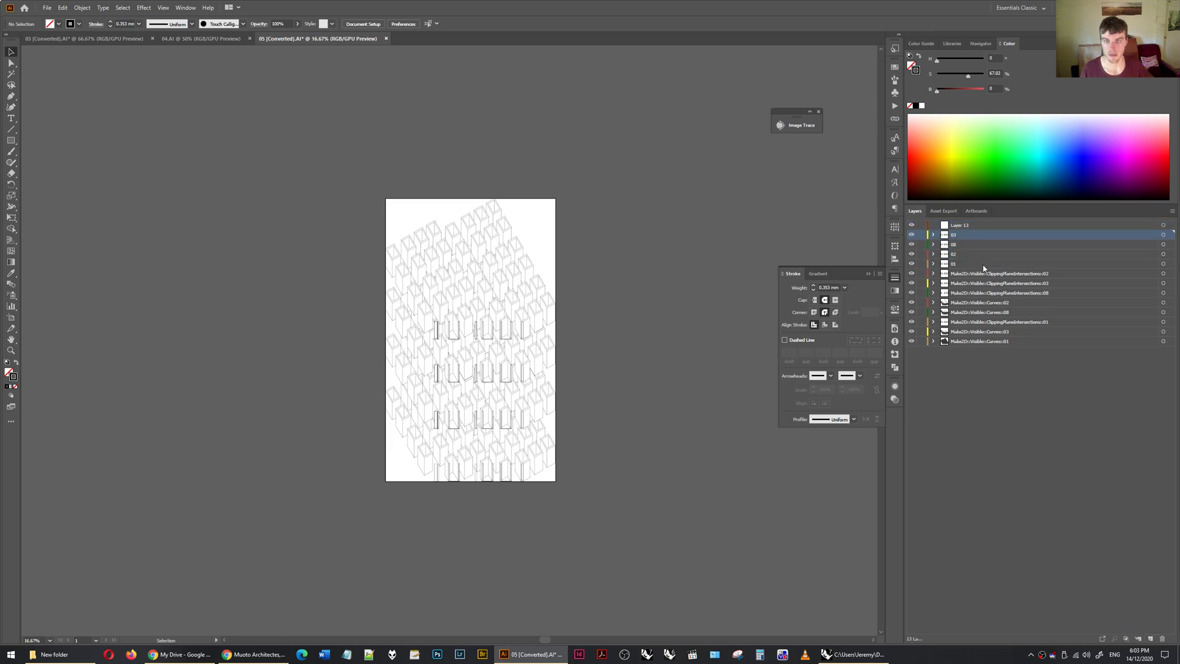
shift+click(984, 264)
drag(985, 265, 989, 226)
Fill all the section-cut artwork in Layer 13 solid black
click(1163, 225)
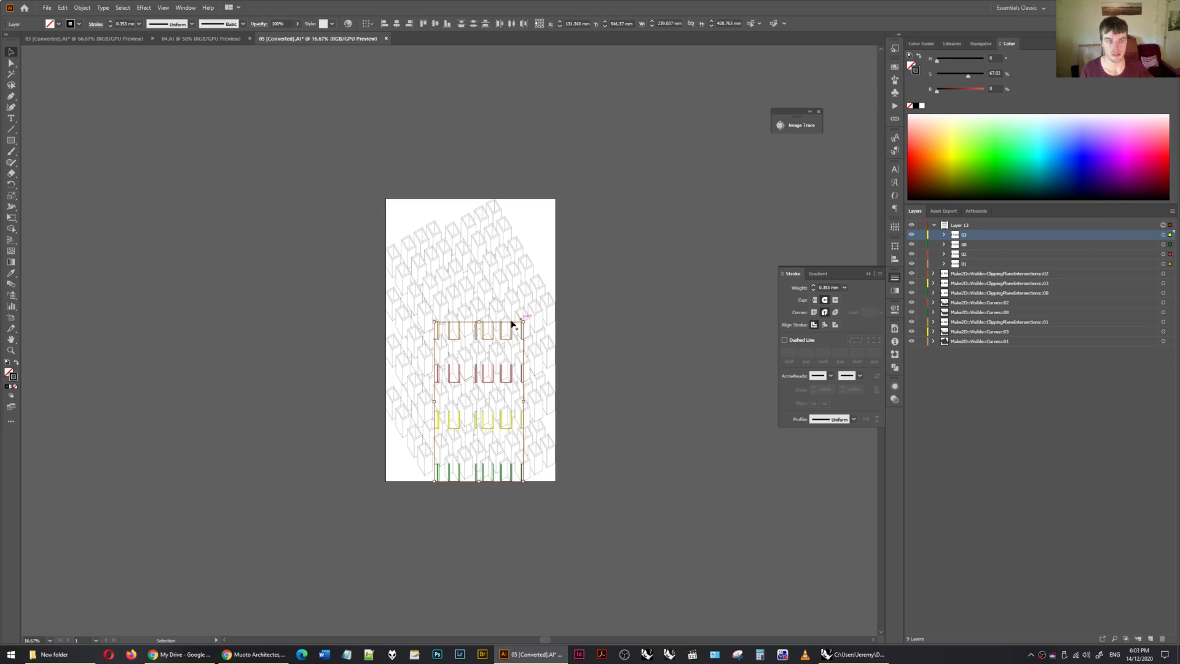
click(910, 55)
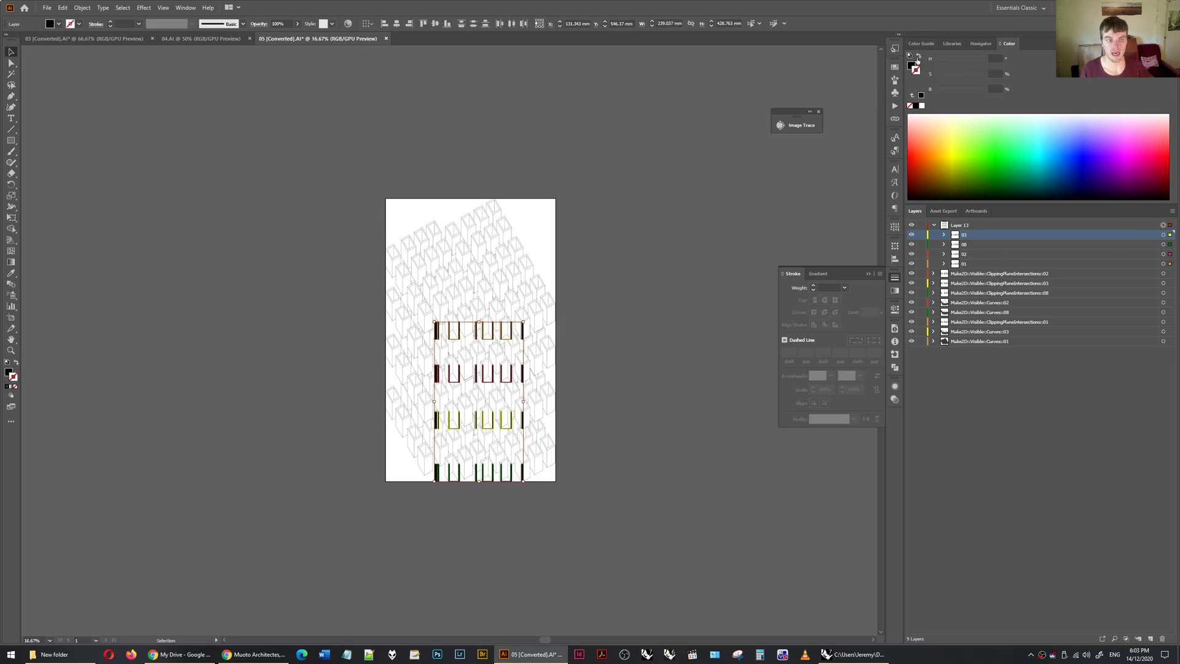
click(595, 165)
alt+scroll(510, 317, up, 1)
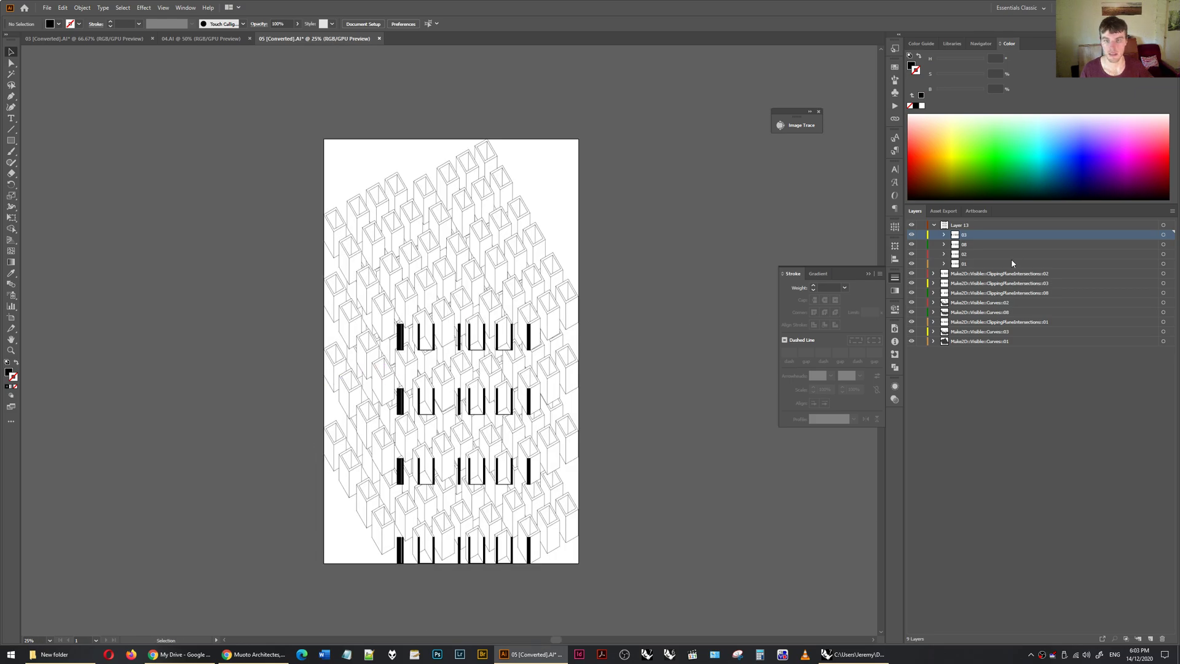
Select the artwork on the Curves::02, 08, 03 and 01 layers
click(994, 274)
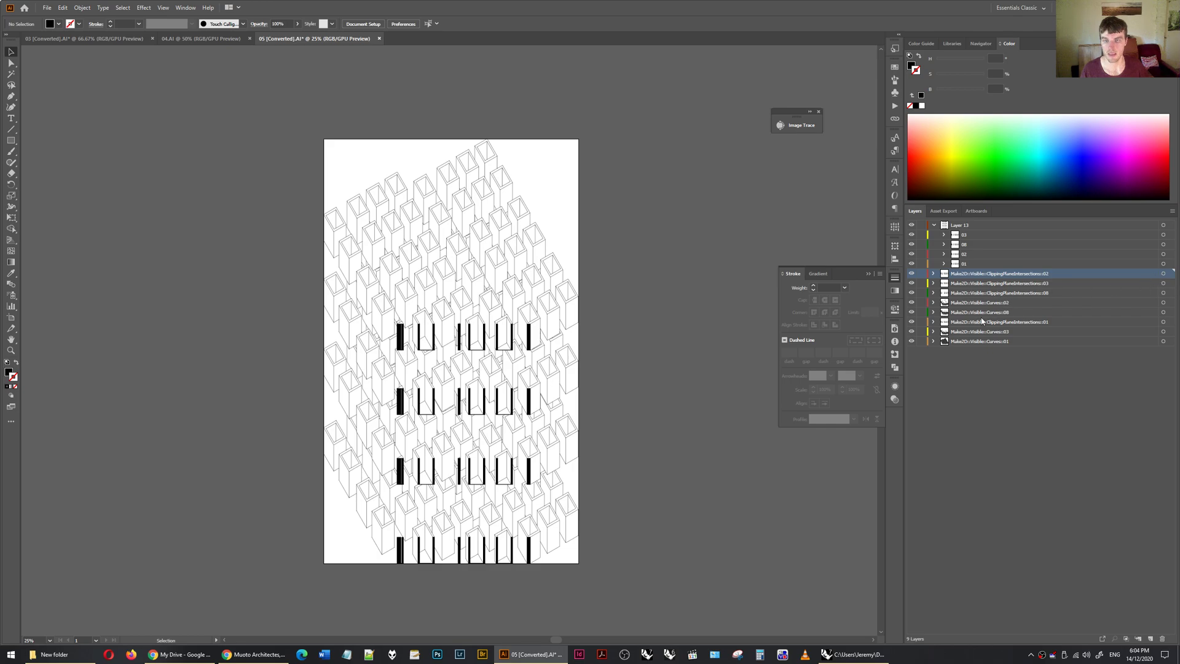
click(1039, 302)
ctrl+click(1036, 312)
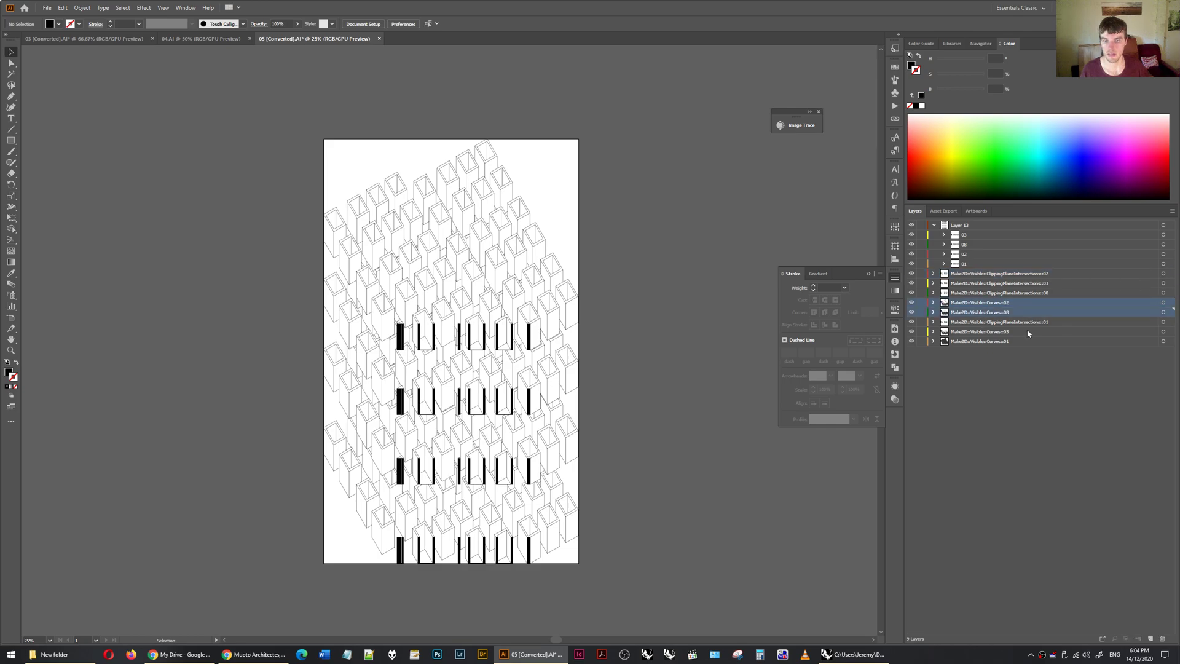
ctrl+click(1027, 332)
ctrl+click(1029, 341)
click(1163, 303)
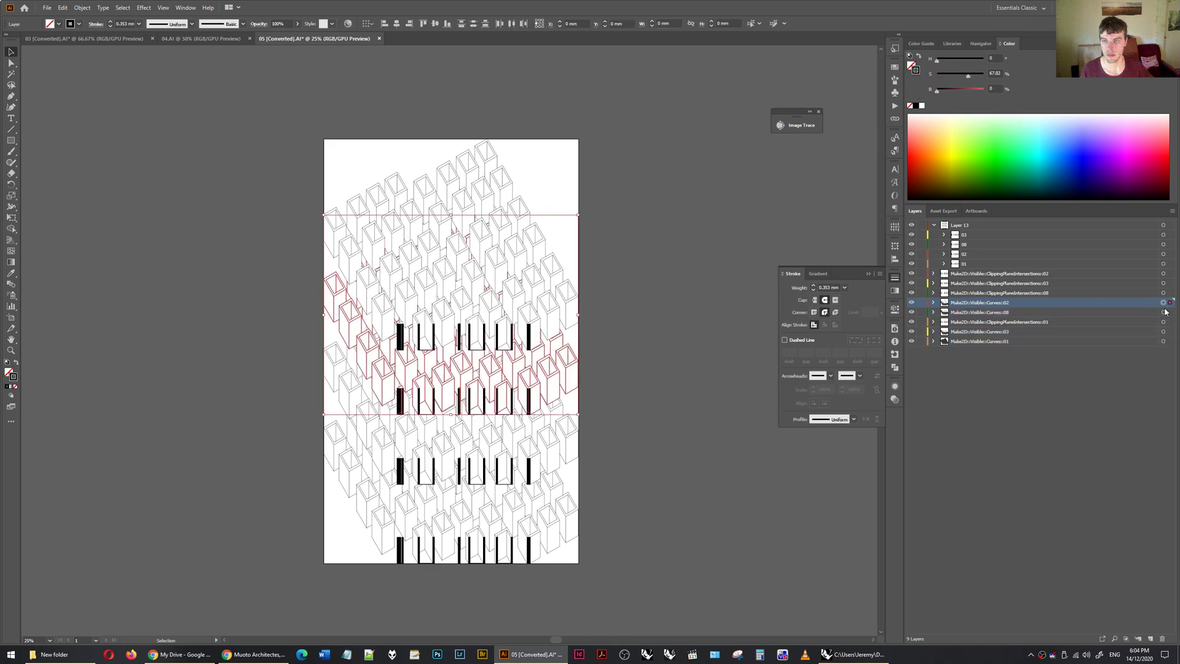
shift+click(1163, 312)
shift+click(1163, 331)
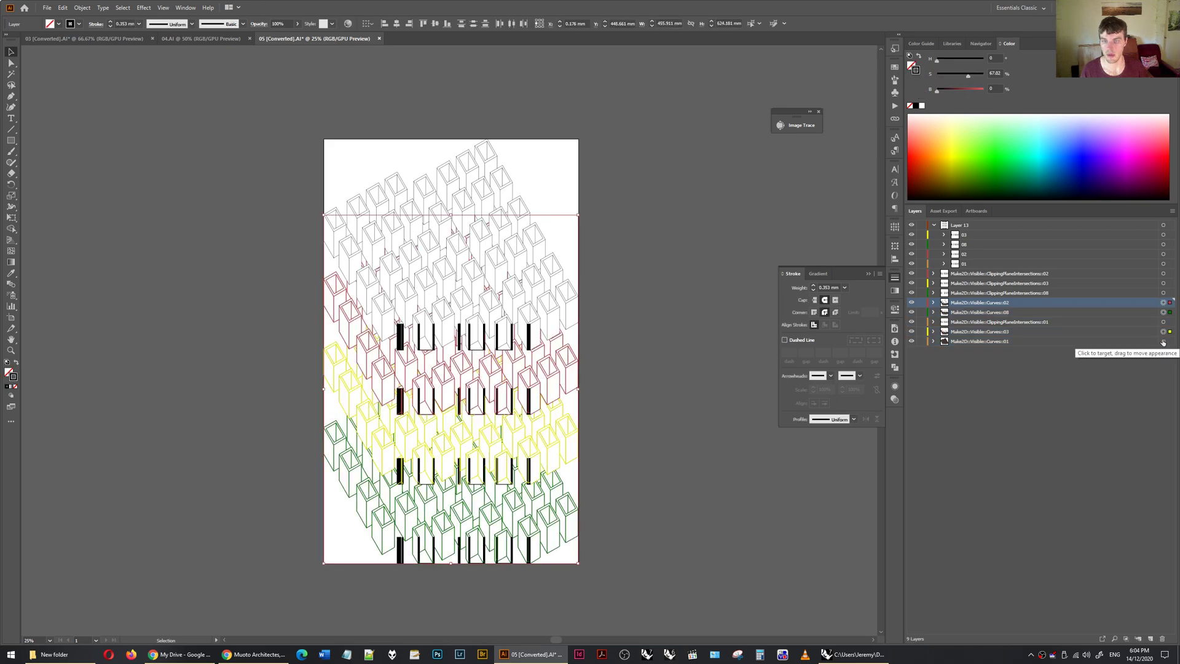
shift+click(1163, 341)
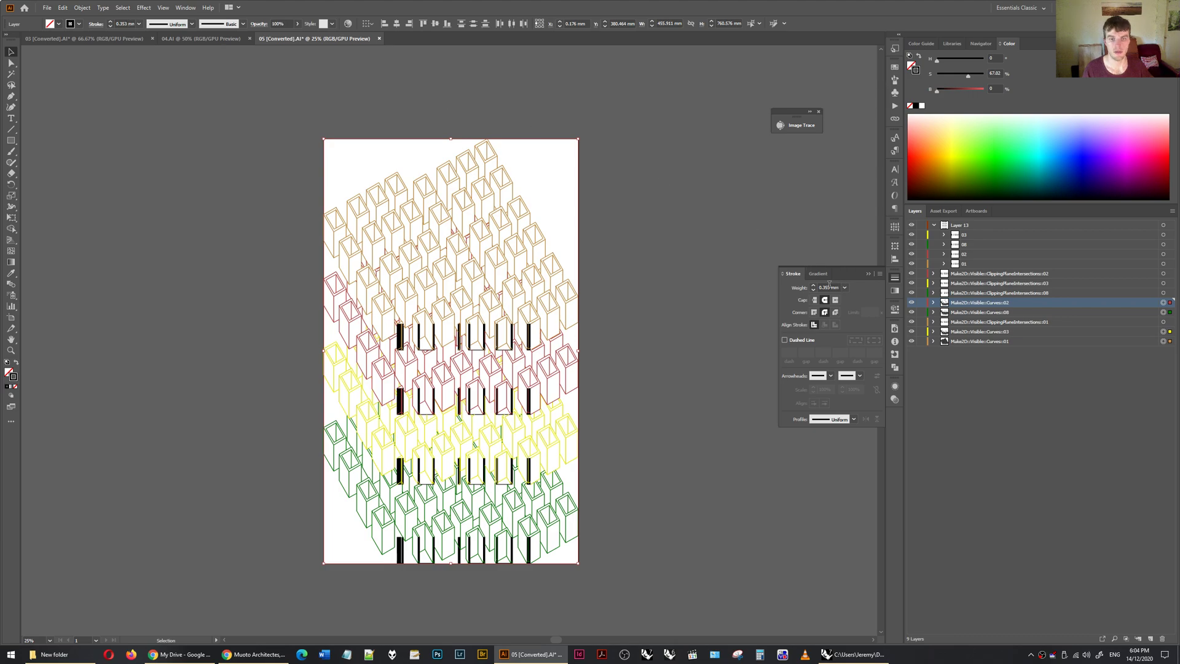
Set the selected curves' stroke weight to 0.2 mm
drag(829, 284, 825, 285)
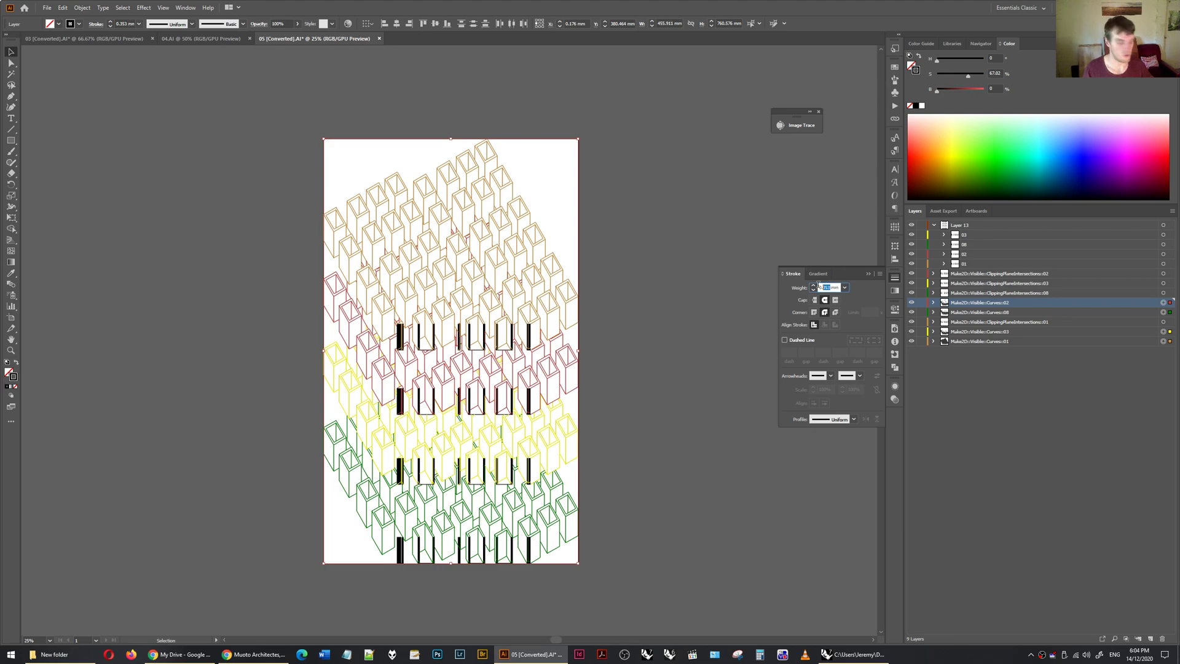
key(Return)
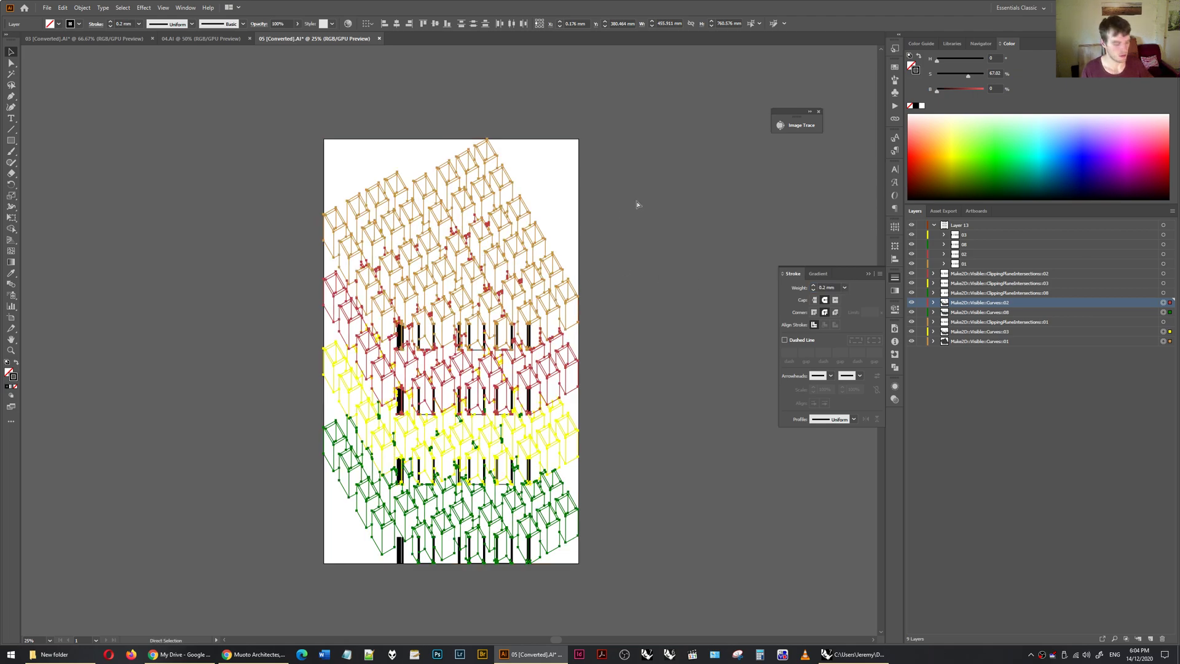
alt+scroll(400, 238, up, 2)
alt+scroll(172, 245, down, 1)
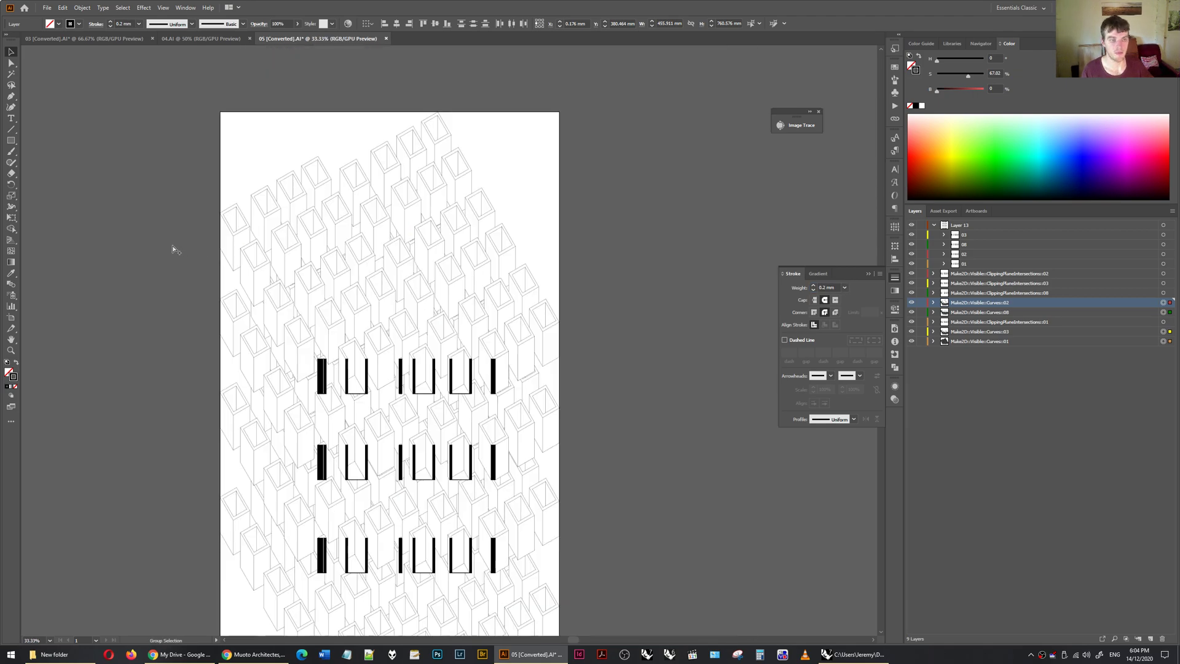
alt+scroll(485, 239, down, 1)
alt+scroll(470, 462, up, 1)
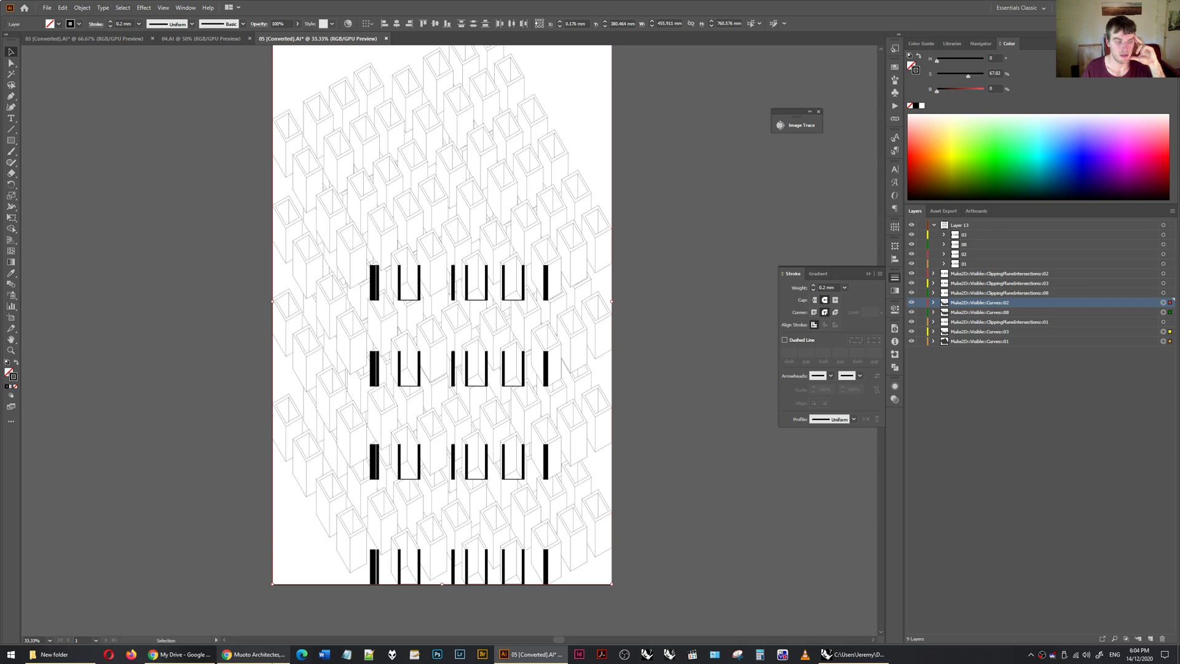
Switch to the browser and compare reference section drawings, including the Divisare cutaway
mouse_move(245, 654)
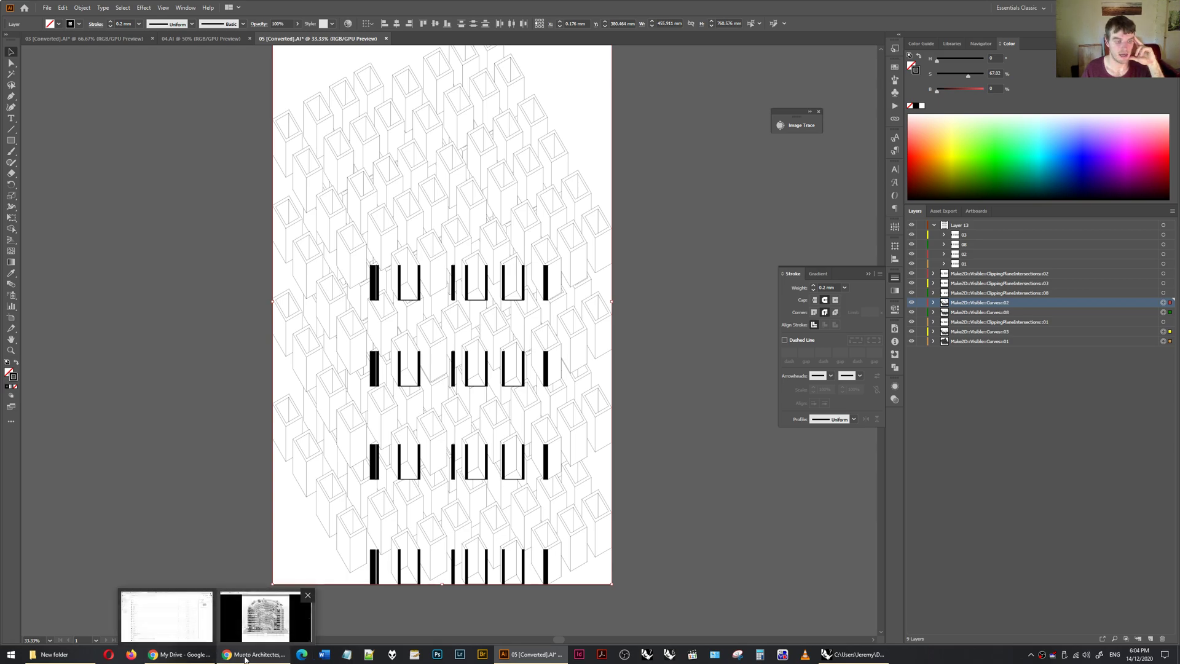
click(289, 633)
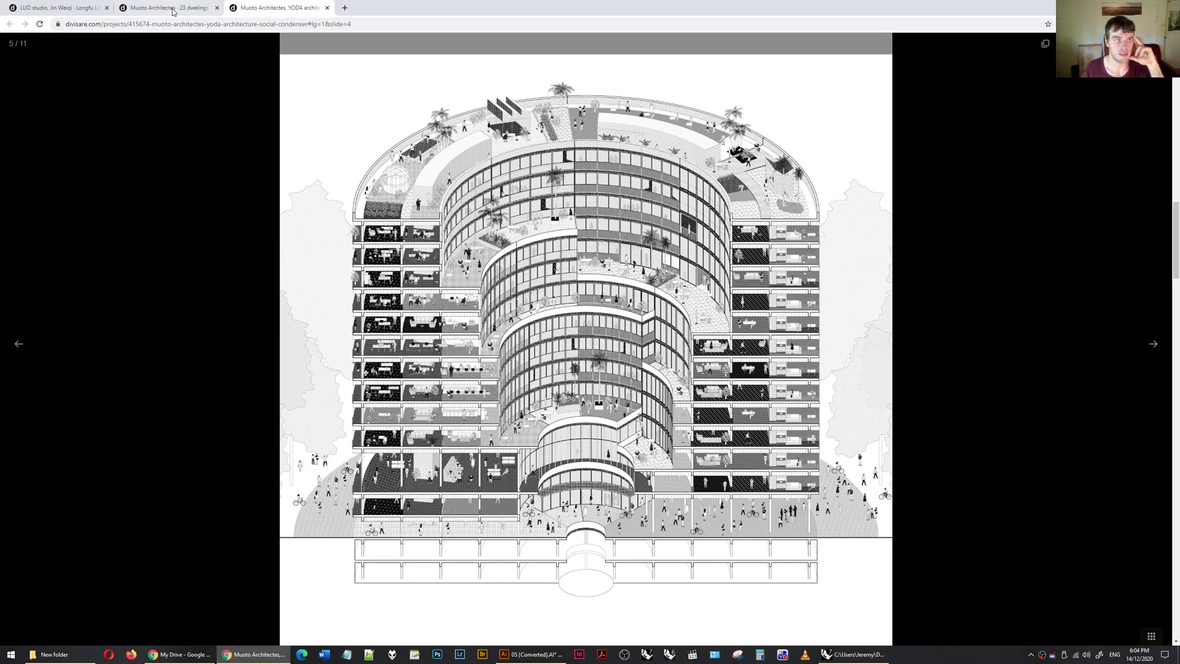
click(172, 9)
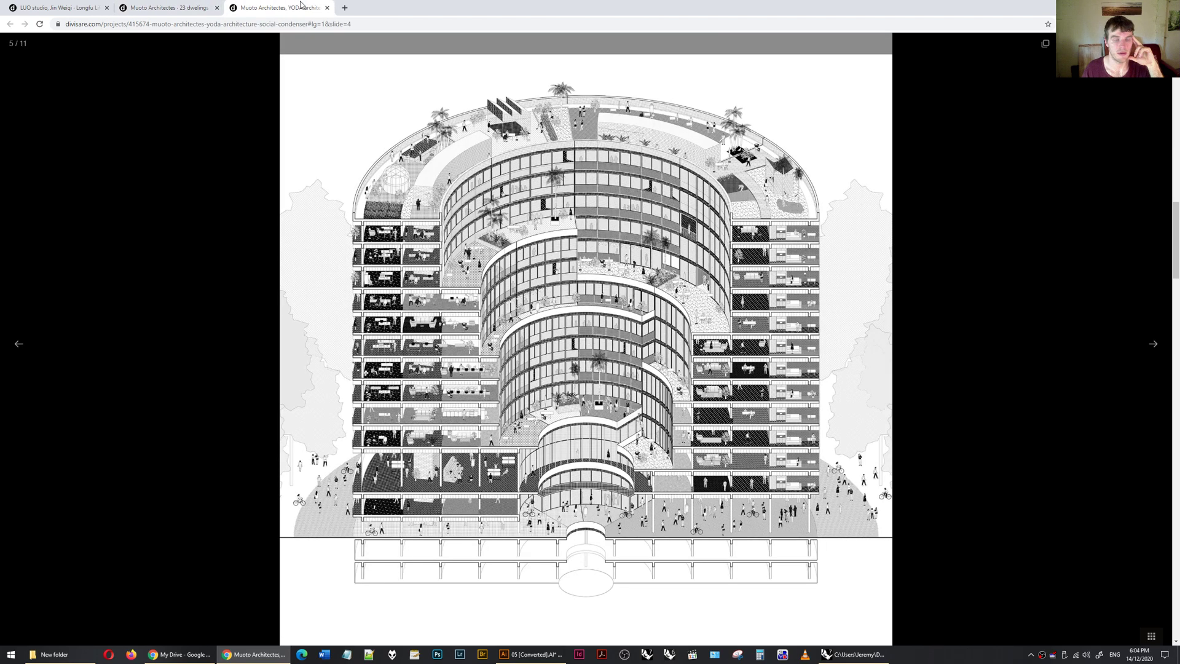
click(300, 7)
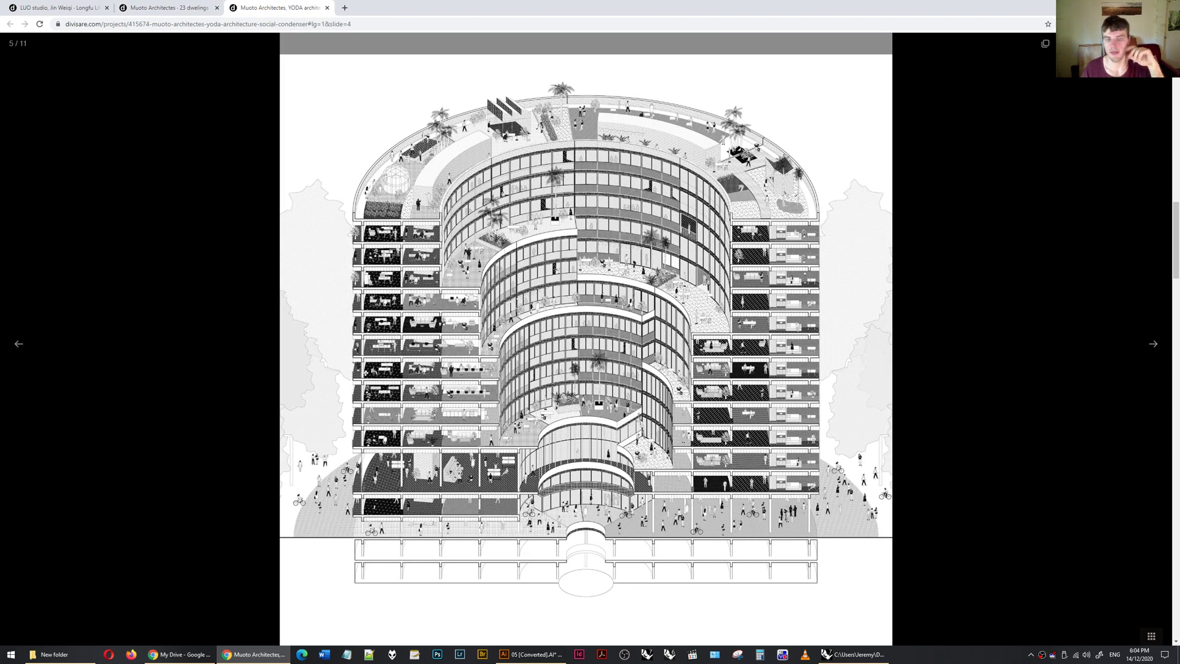
right_click(1042, 656)
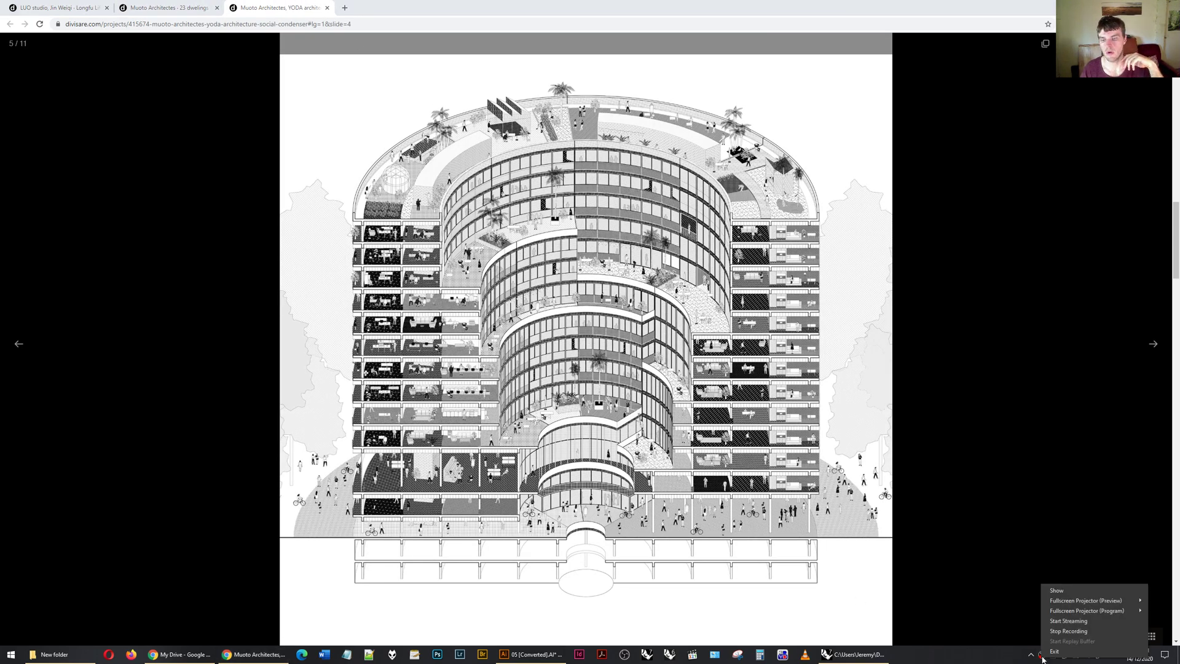